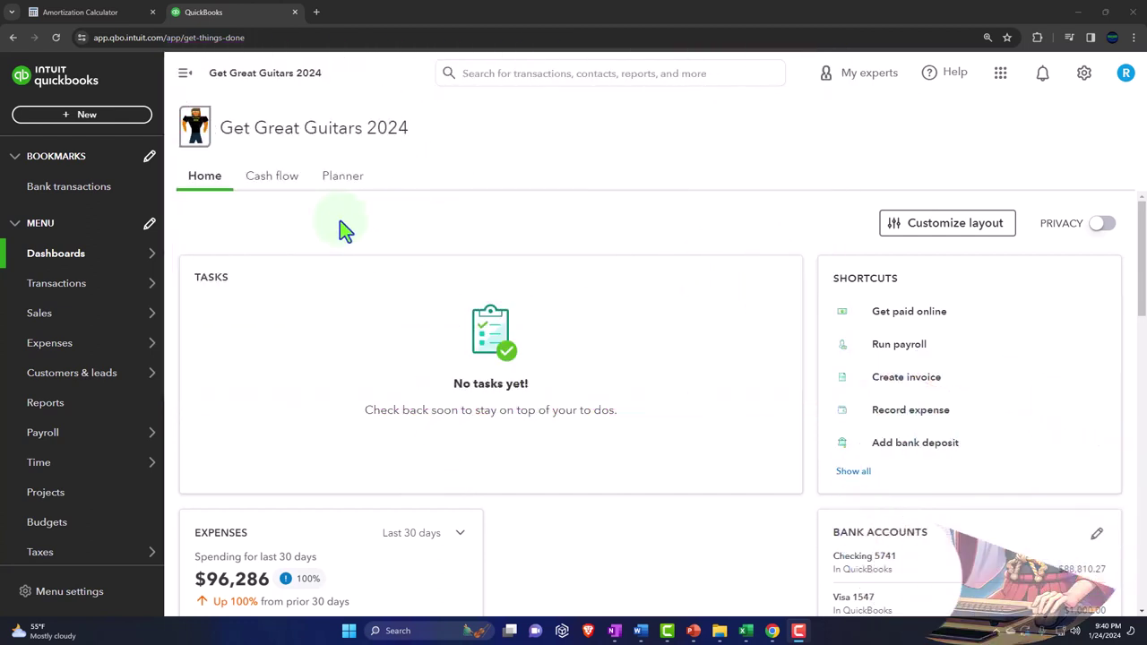
# - Open the favorite Balance Sheet, Profit and Loss and Trial Balance reports, each in its own browser tab
pyautogui.click(78, 414)
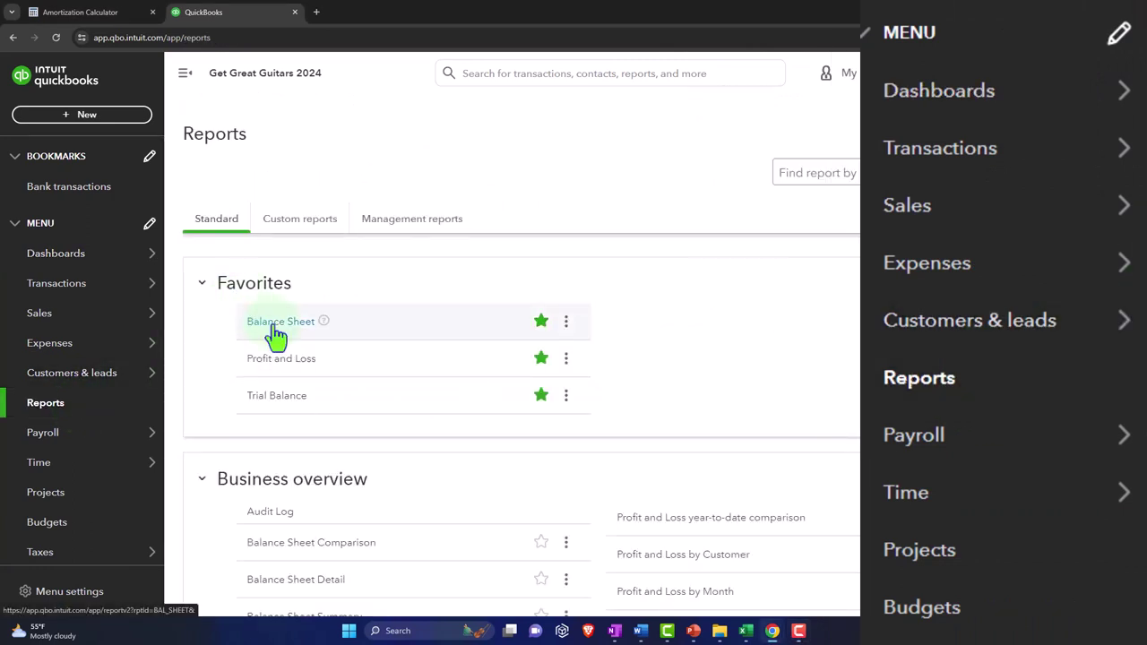
pyautogui.rightClick(273, 323)
pyautogui.click(298, 337)
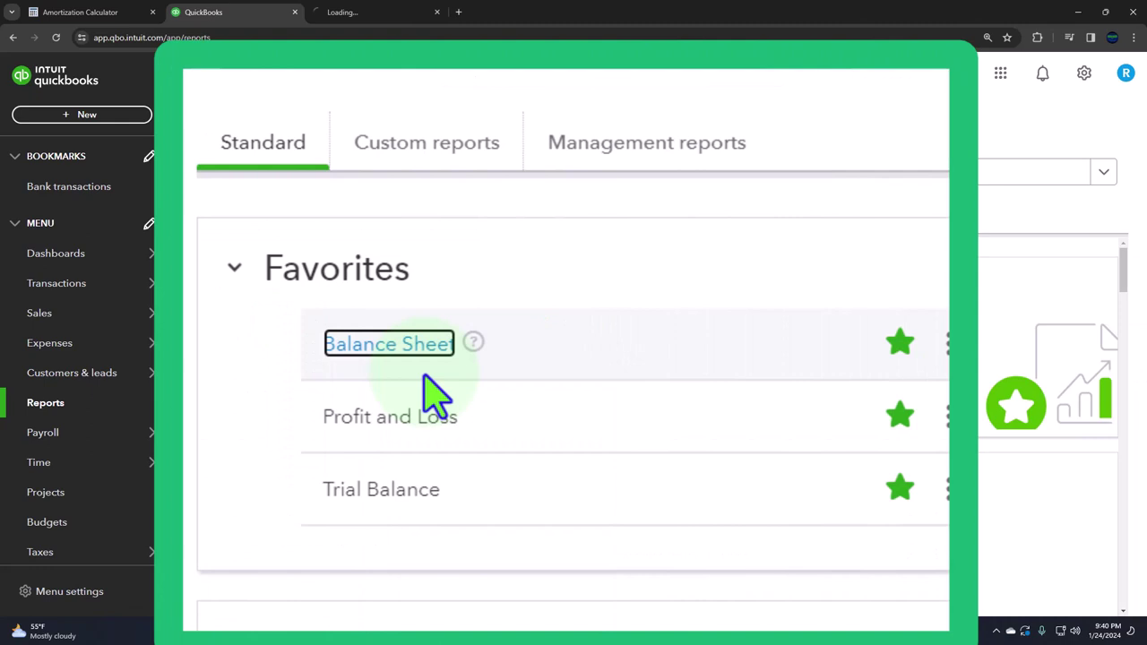
pyautogui.rightClick(419, 418)
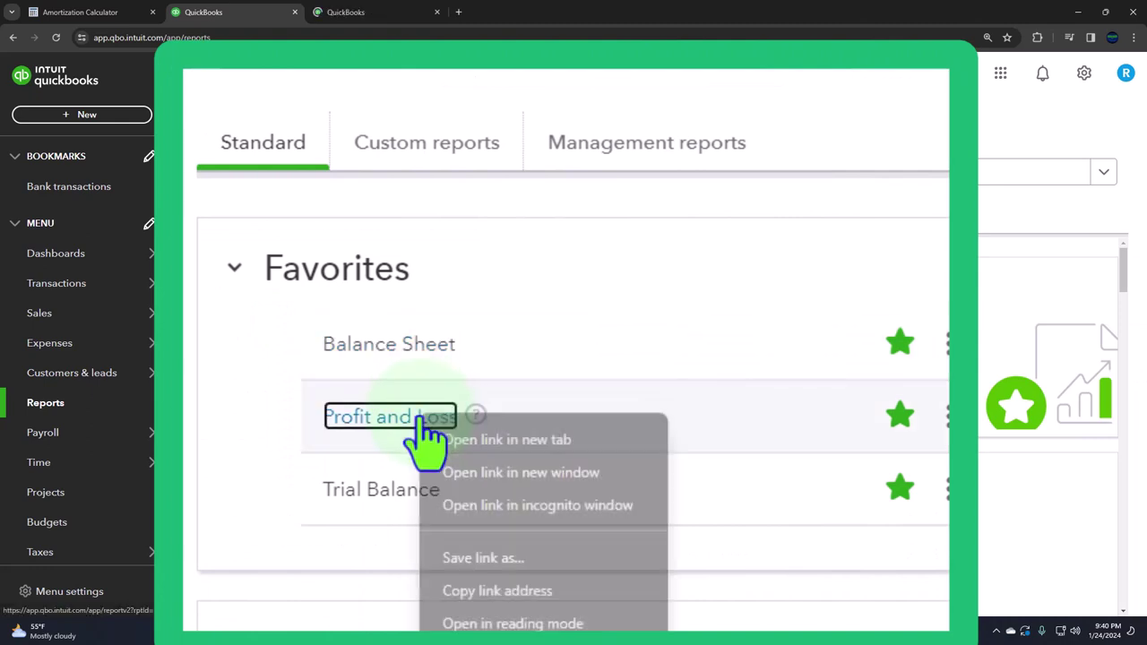
pyautogui.click(574, 447)
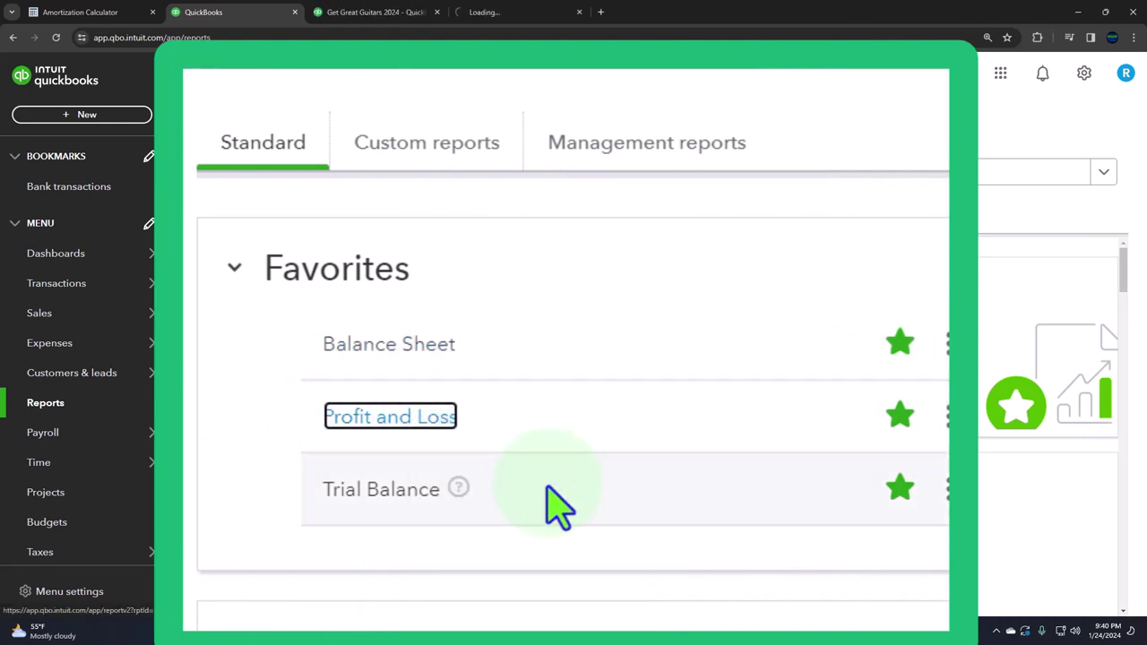
pyautogui.rightClick(412, 494)
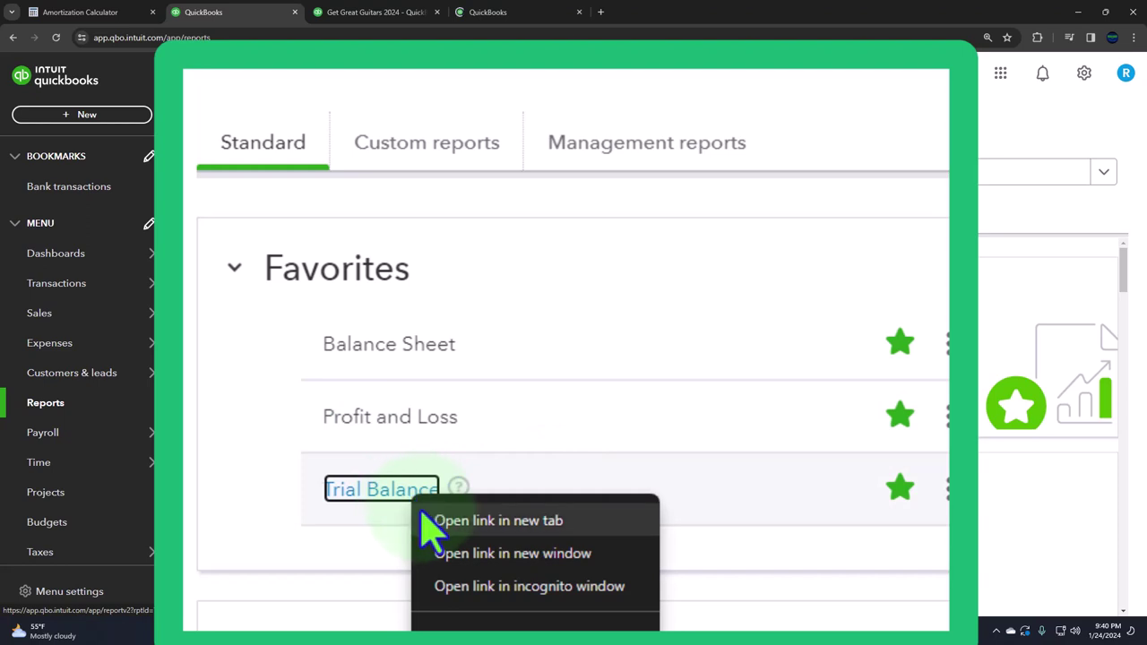
pyautogui.click(535, 536)
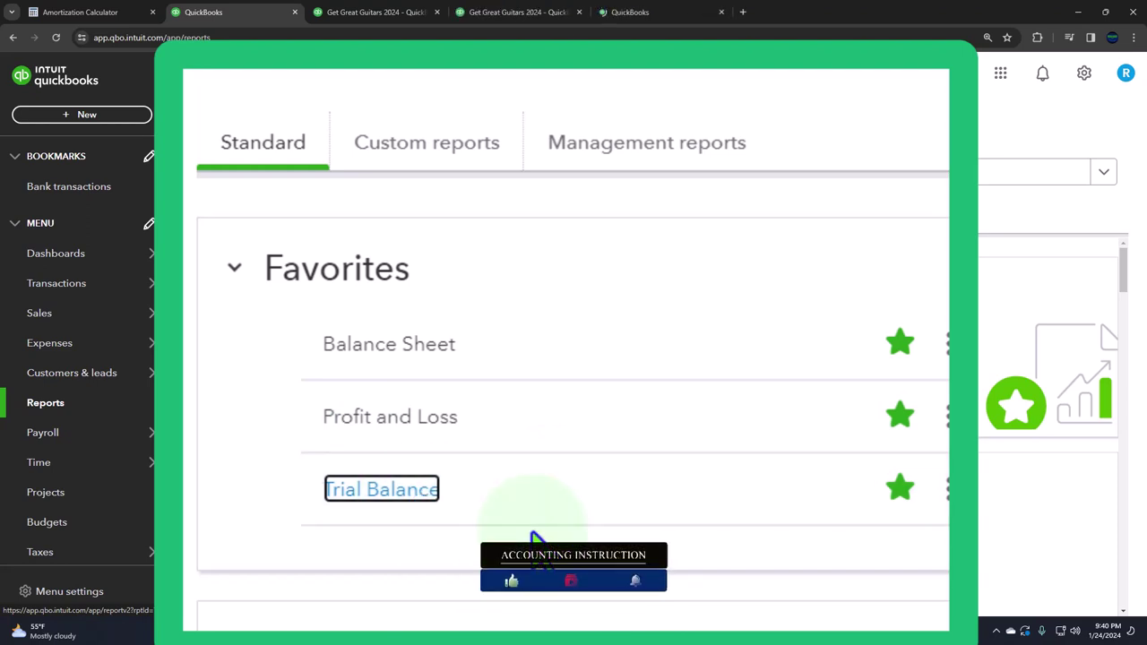
# - Collapse the navigation sidebar on the Balance Sheet report and run it for the period 01/01/2024 to 01/31/2024
pyautogui.click(386, 13)
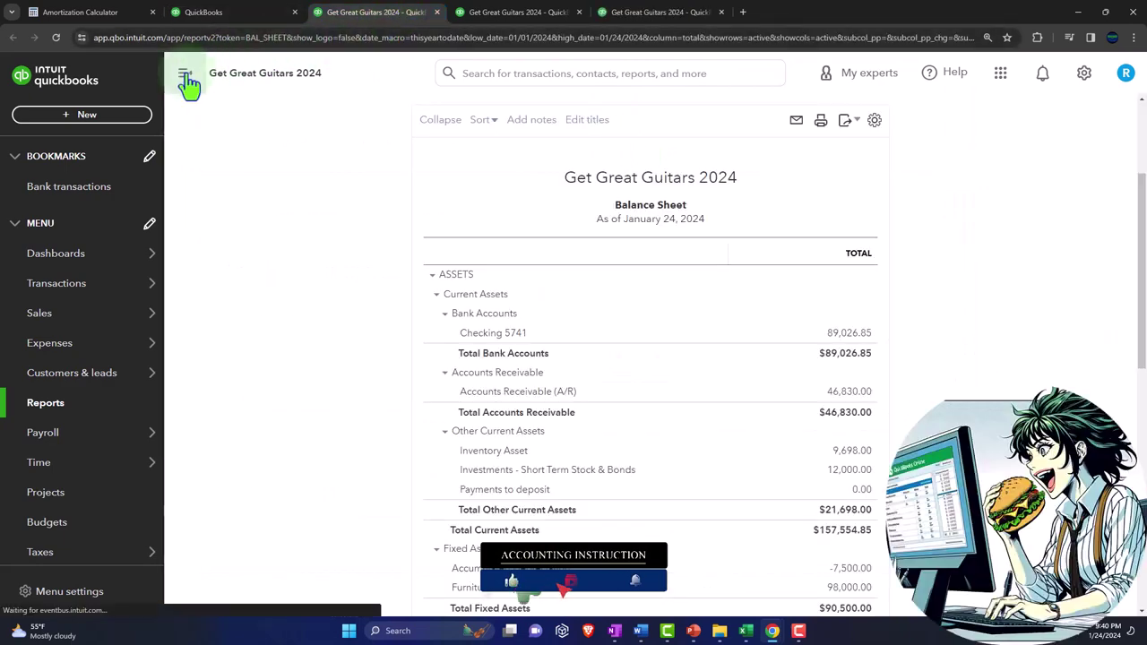
pyautogui.click(185, 73)
pyautogui.scroll(2, 206, 287)
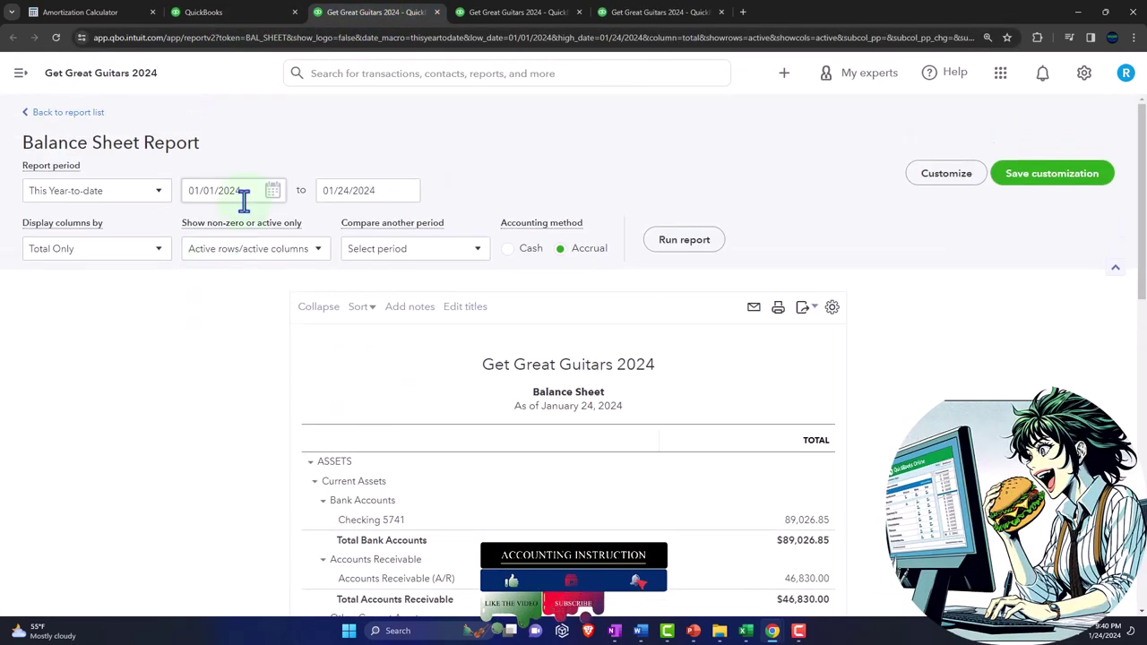
pyautogui.moveTo(243, 192); pyautogui.dragTo(146, 194)
pyautogui.write('01/01/2024')
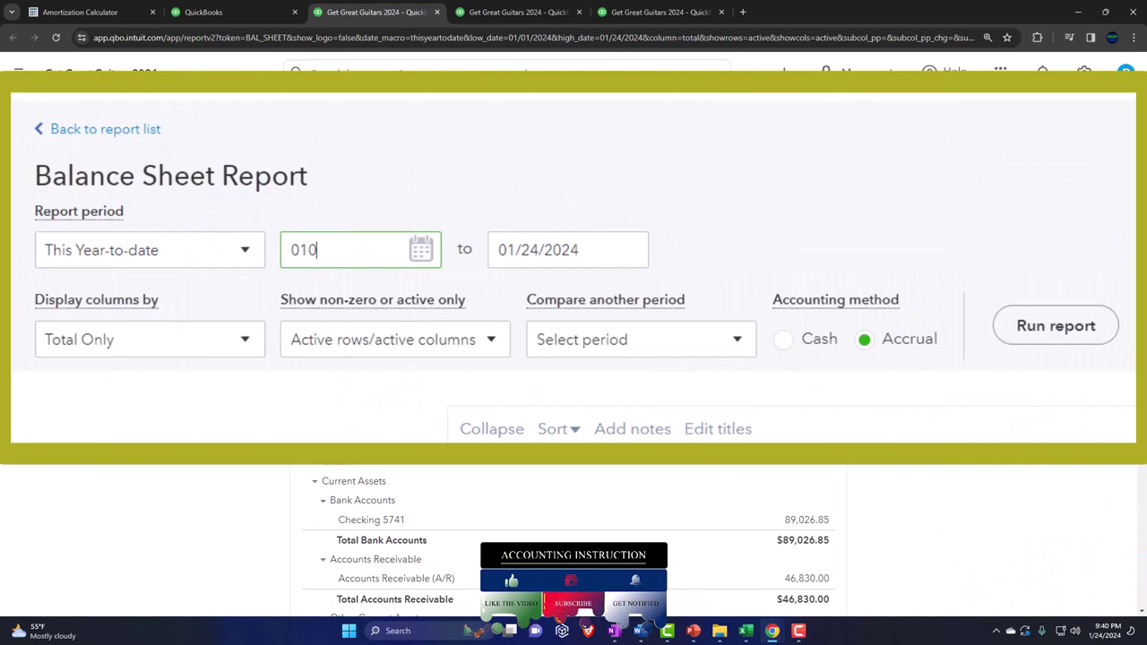
pyautogui.press('Tab')
pyautogui.write('01/31/2024')
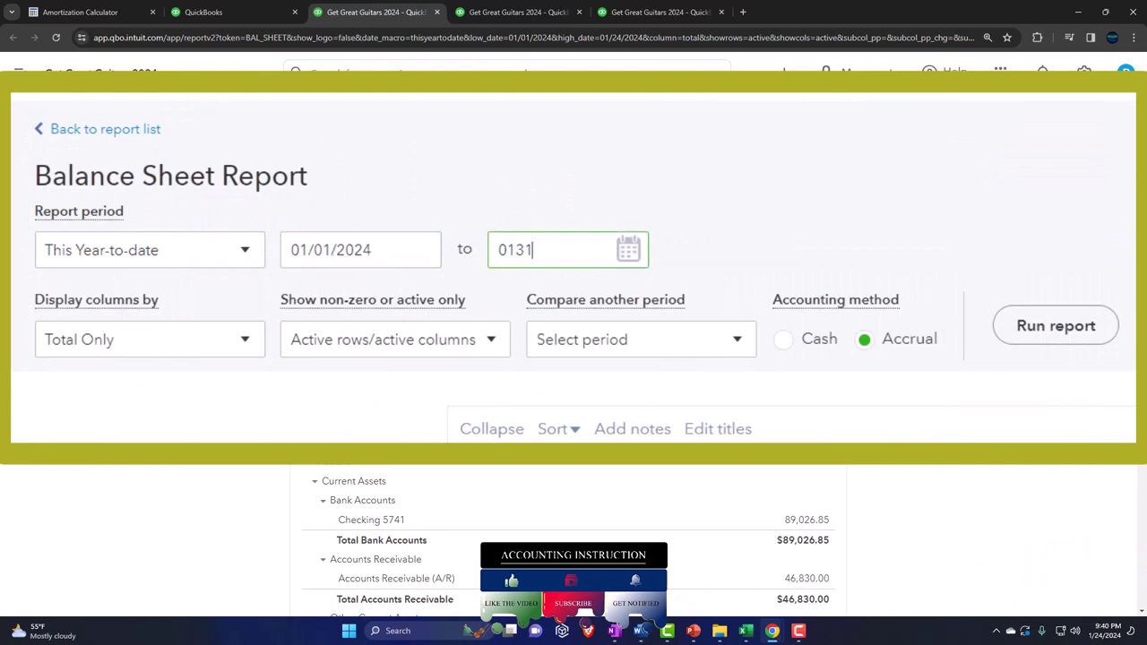
pyautogui.press('Tab')
pyautogui.click(1063, 332)
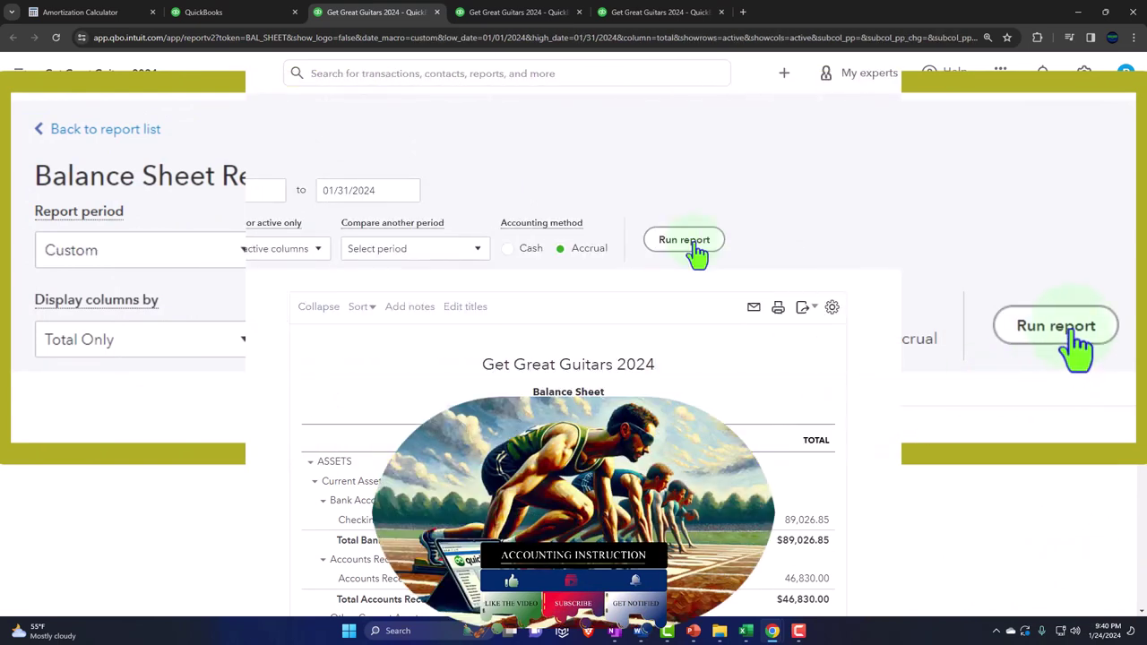
pyautogui.scroll(-2, 691, 251)
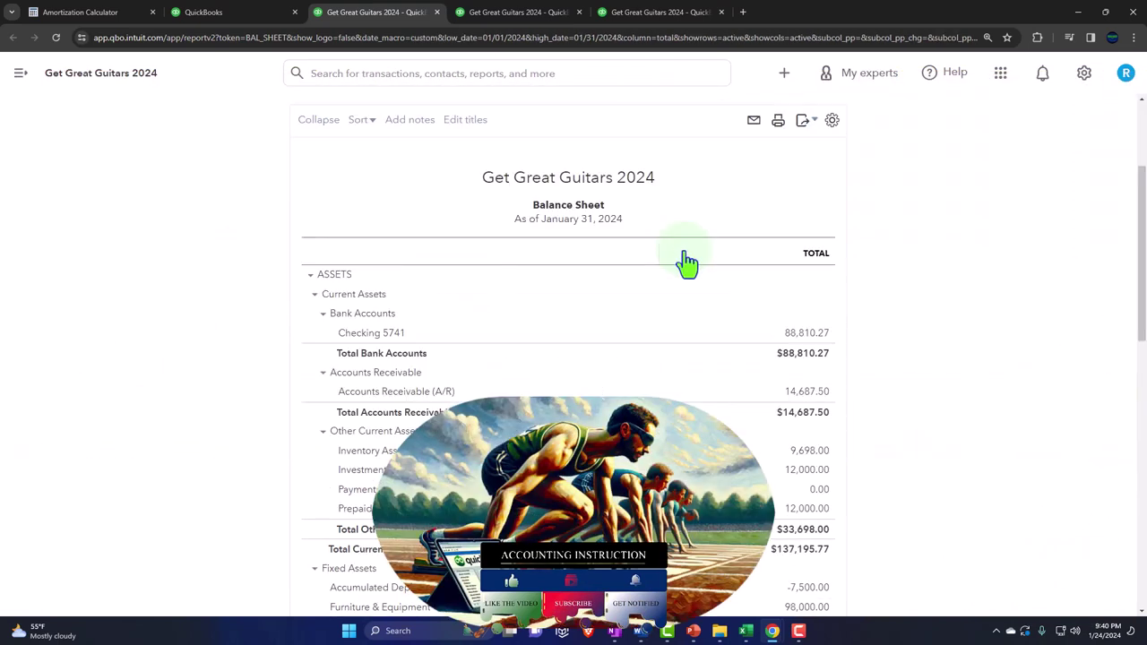
# - Run the Profit and Loss report for the period 01/01/2024 to 01/31/2024, with the navigation sidebar collapsed
pyautogui.click(534, 19)
pyautogui.click(187, 79)
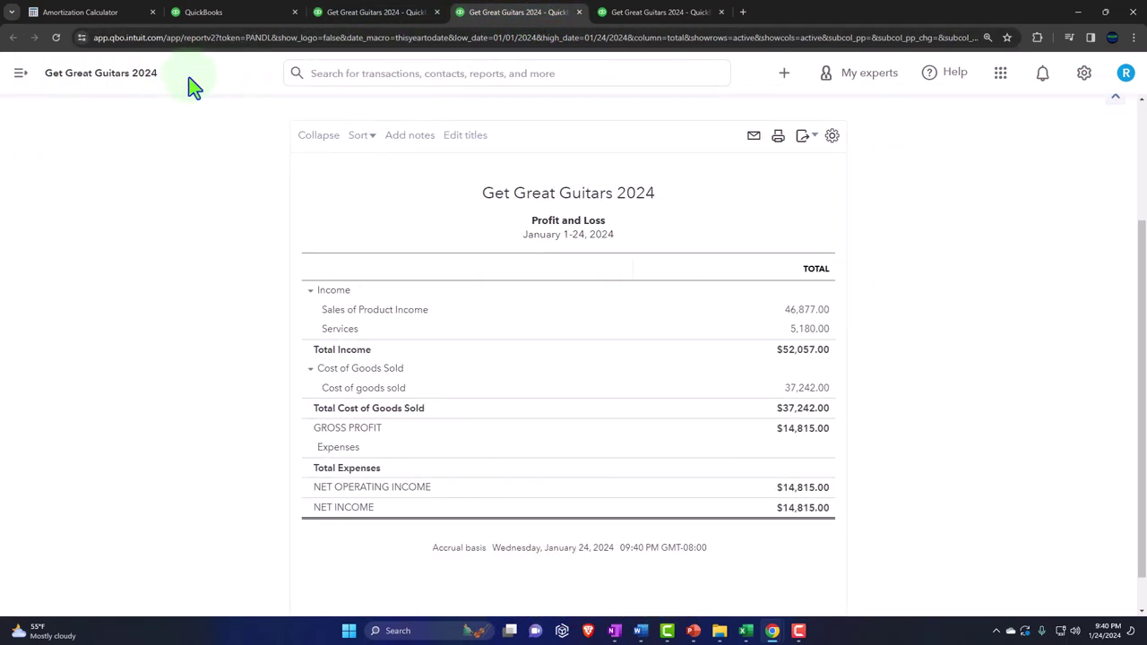
pyautogui.scroll(2, 174, 225)
pyautogui.click(242, 192)
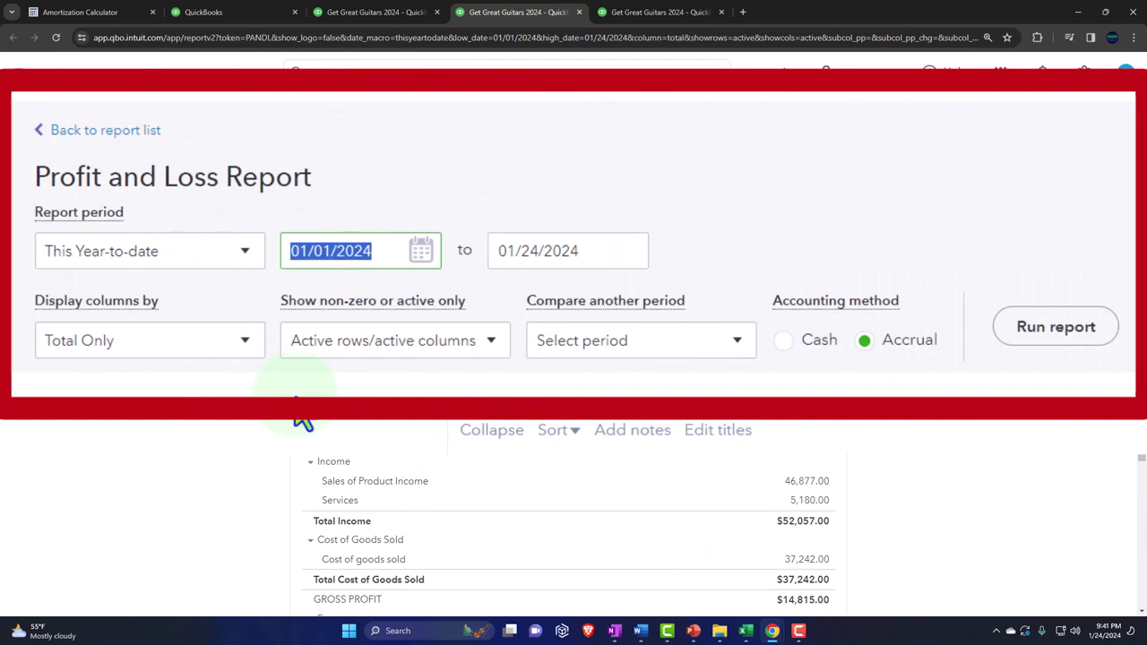
pyautogui.write('01012024')
pyautogui.press('Tab')
pyautogui.write('01/31/2024')
pyautogui.press('Tab')
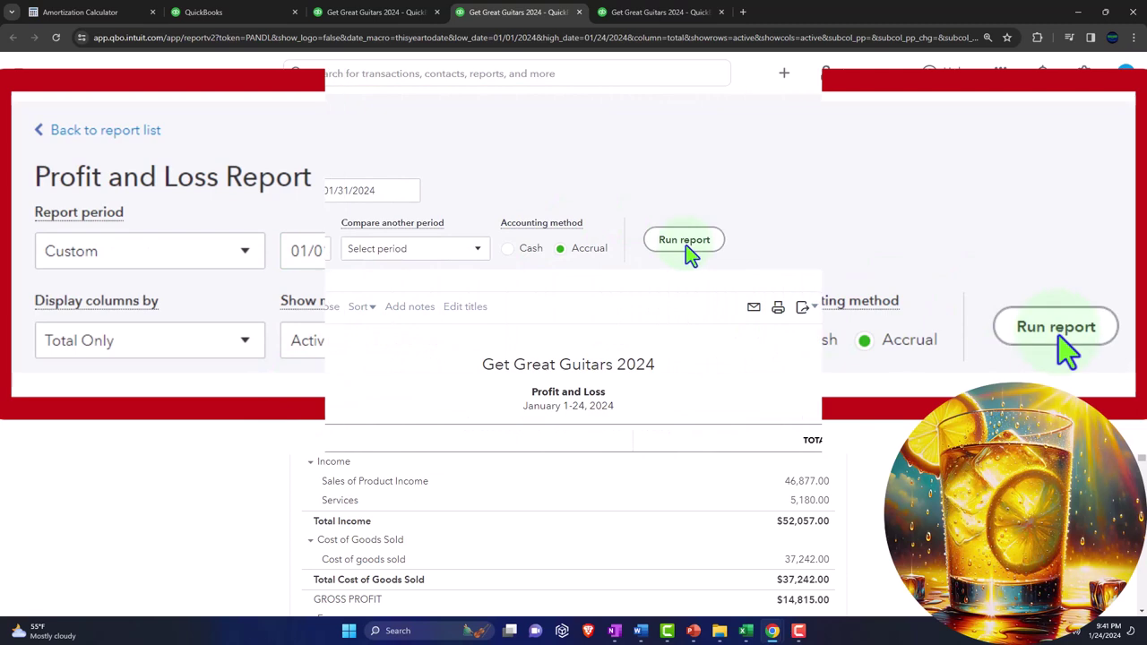
pyautogui.click(686, 247)
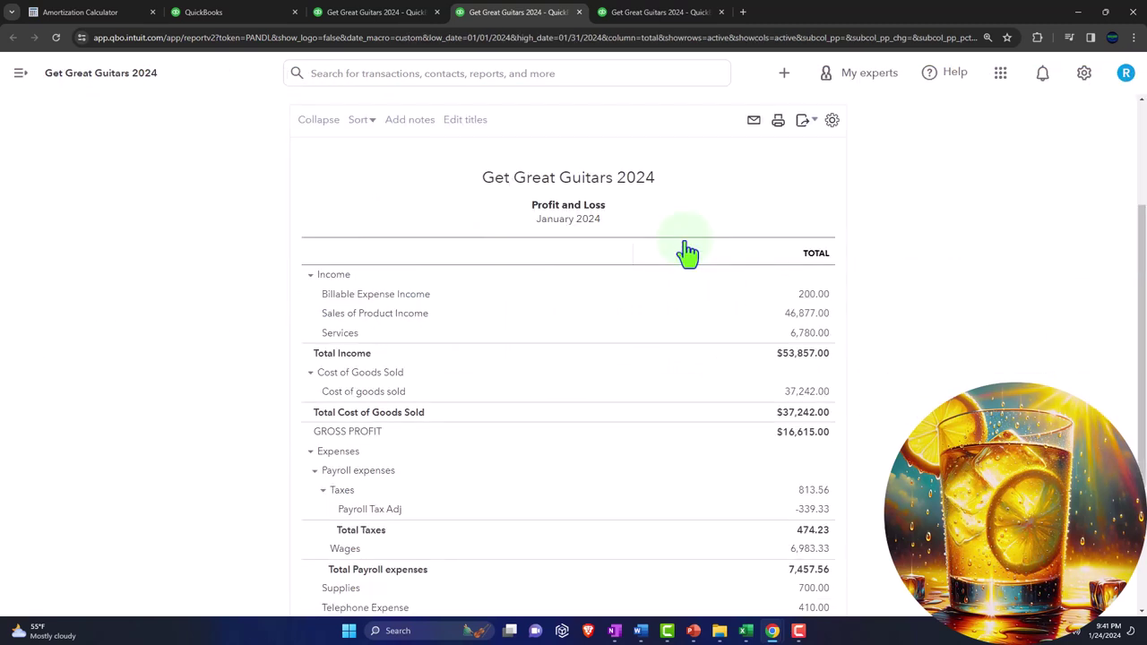
# - Run the Trial Balance report for the period 01/01/2024 to 01/31/2024, with the navigation sidebar collapsed
pyautogui.click(652, 16)
pyautogui.click(184, 79)
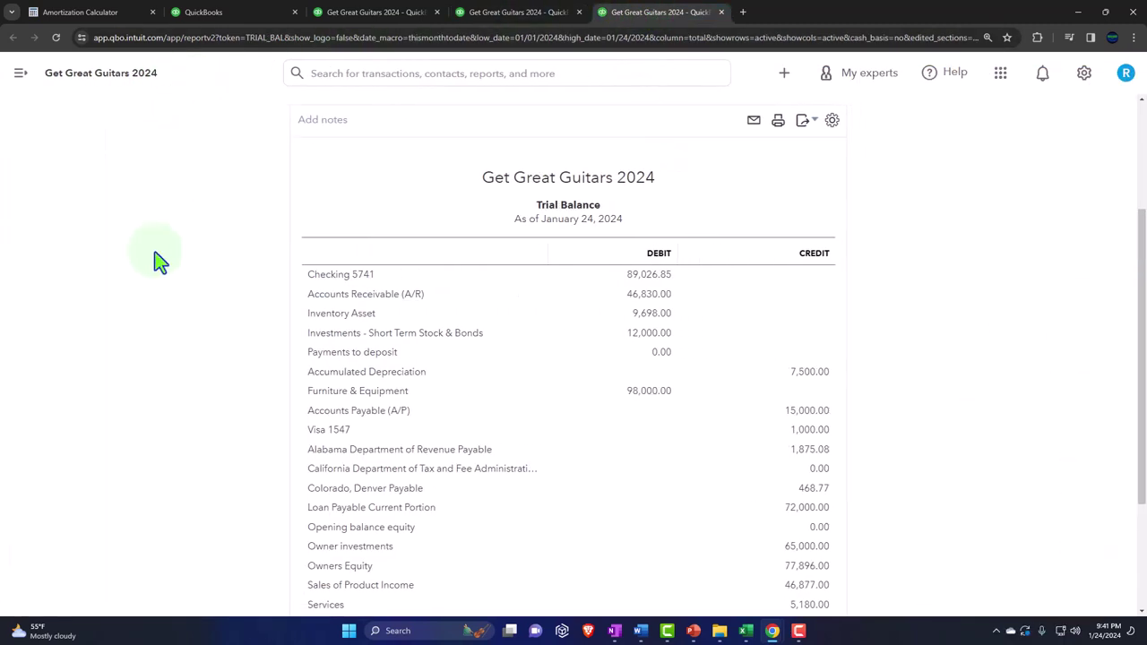
pyautogui.scroll(3, 160, 262)
pyautogui.moveTo(242, 190); pyautogui.dragTo(189, 190)
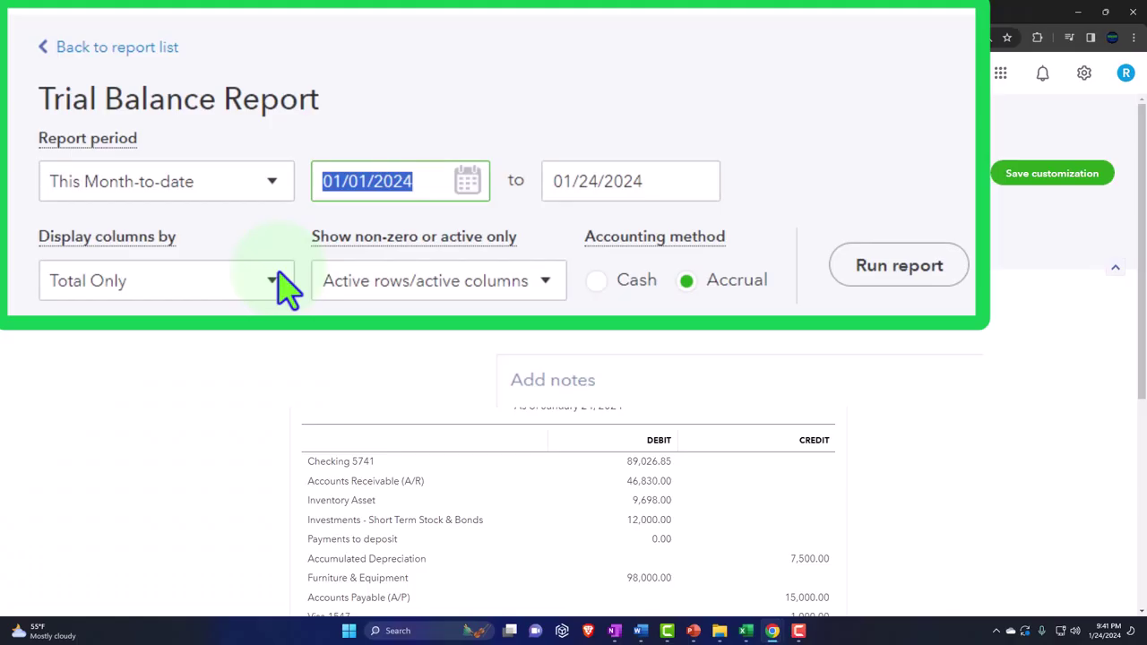
pyautogui.write('01012024')
pyautogui.press('Tab')
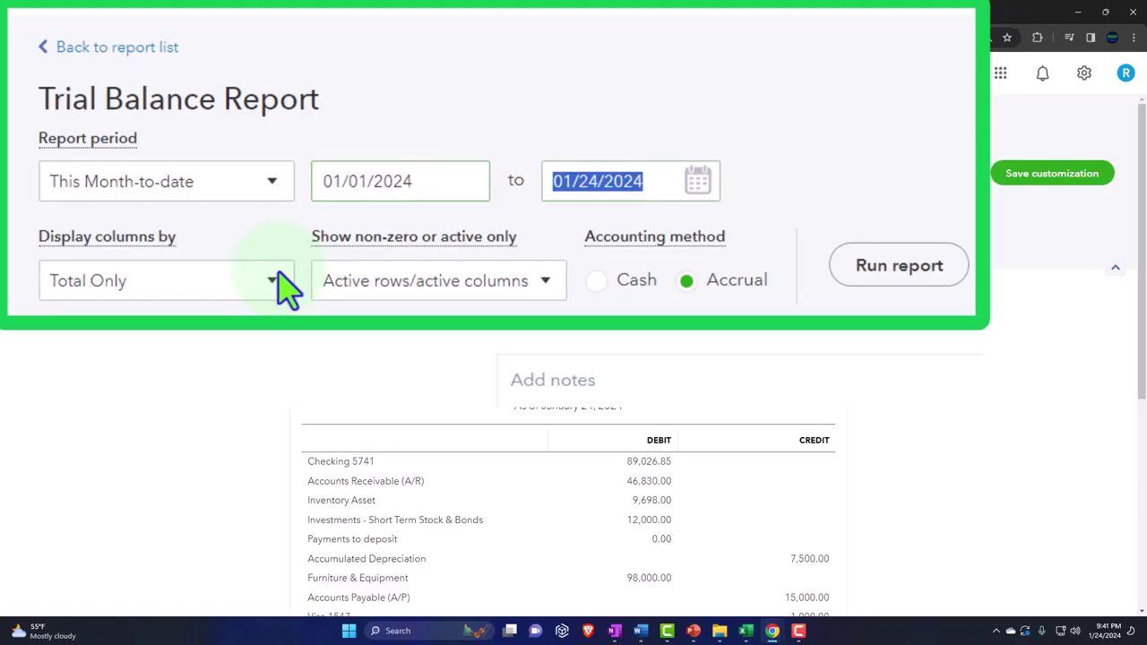
pyautogui.write('01312024')
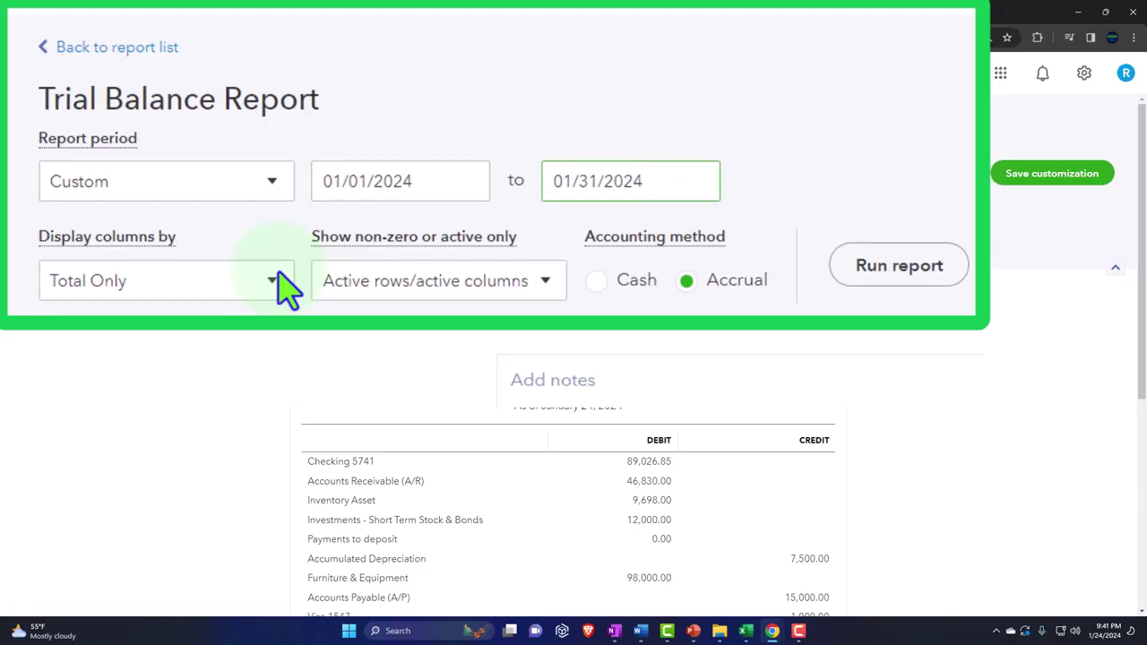
pyautogui.click(536, 244)
pyautogui.scroll(-2, 541, 250)
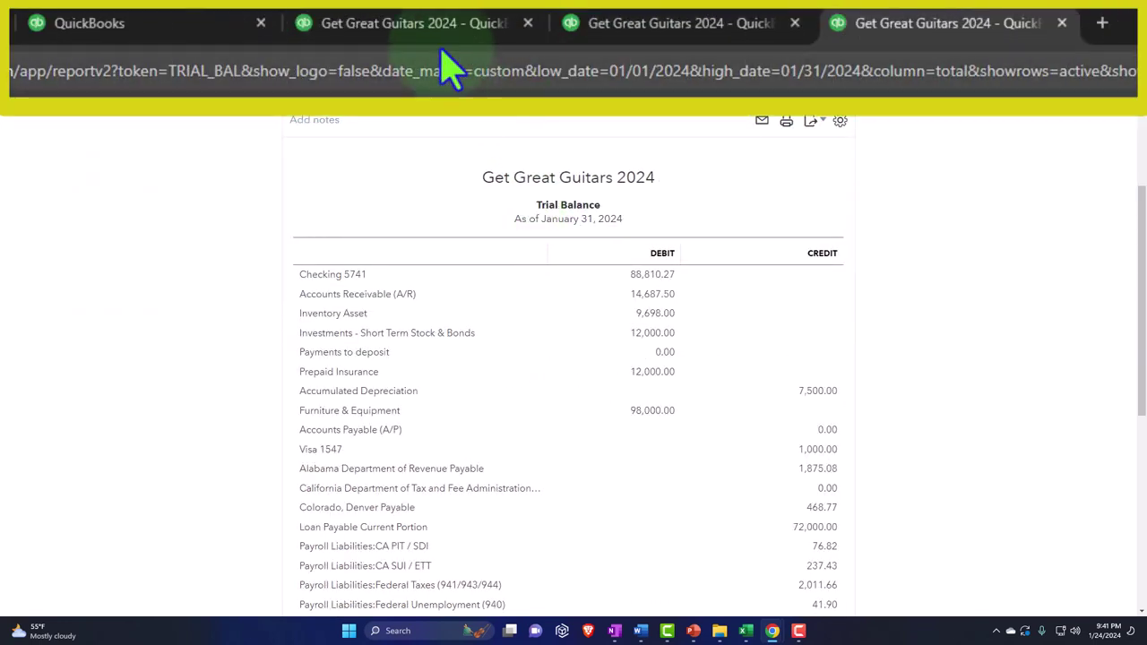
# - Return to the Balance Sheet and examine the Loan Payable Current Portion under liabilities, checking which vendor transaction forms could record a loan payment
pyautogui.click(421, 28)
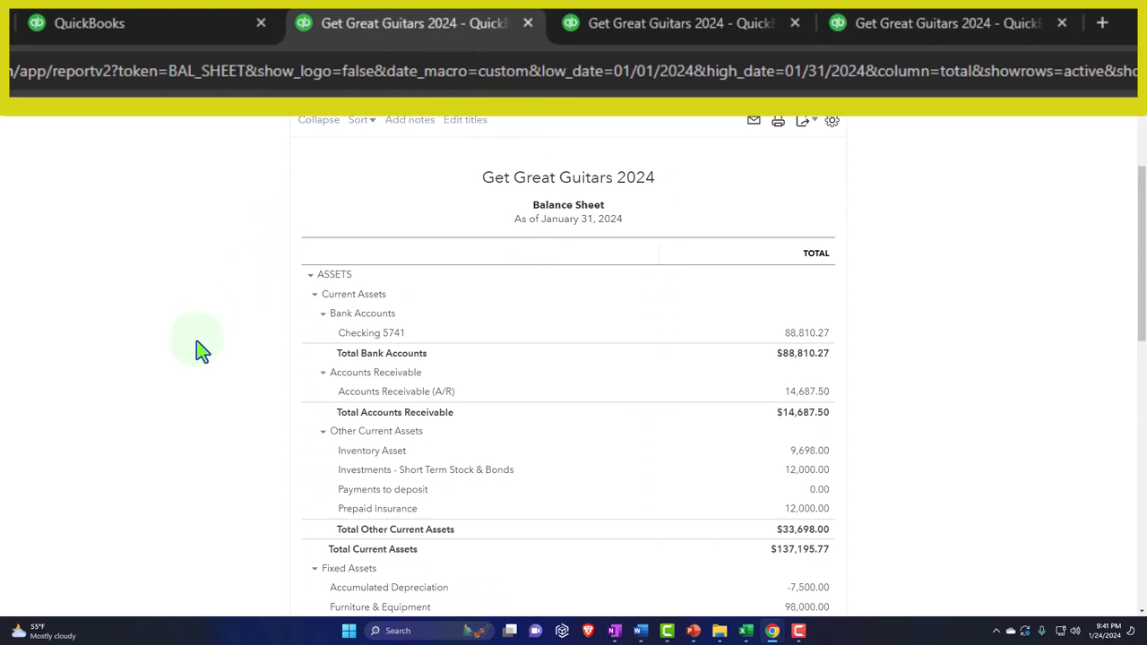
pyautogui.hotkey('ctrl', '+')
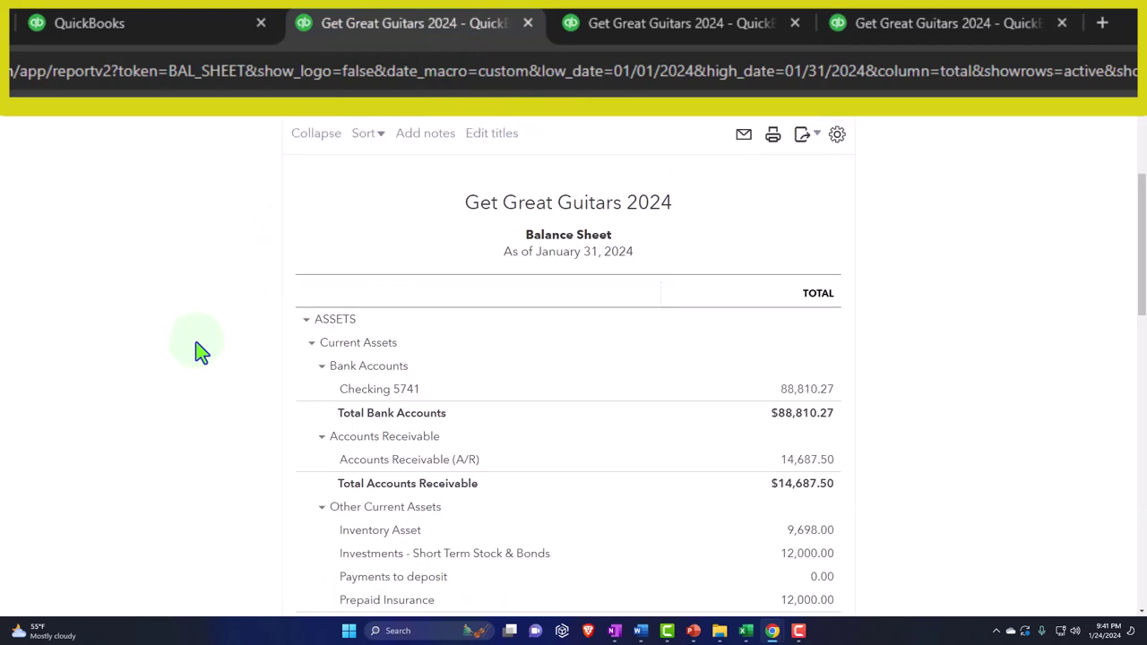
pyautogui.scroll(-4, 199, 350)
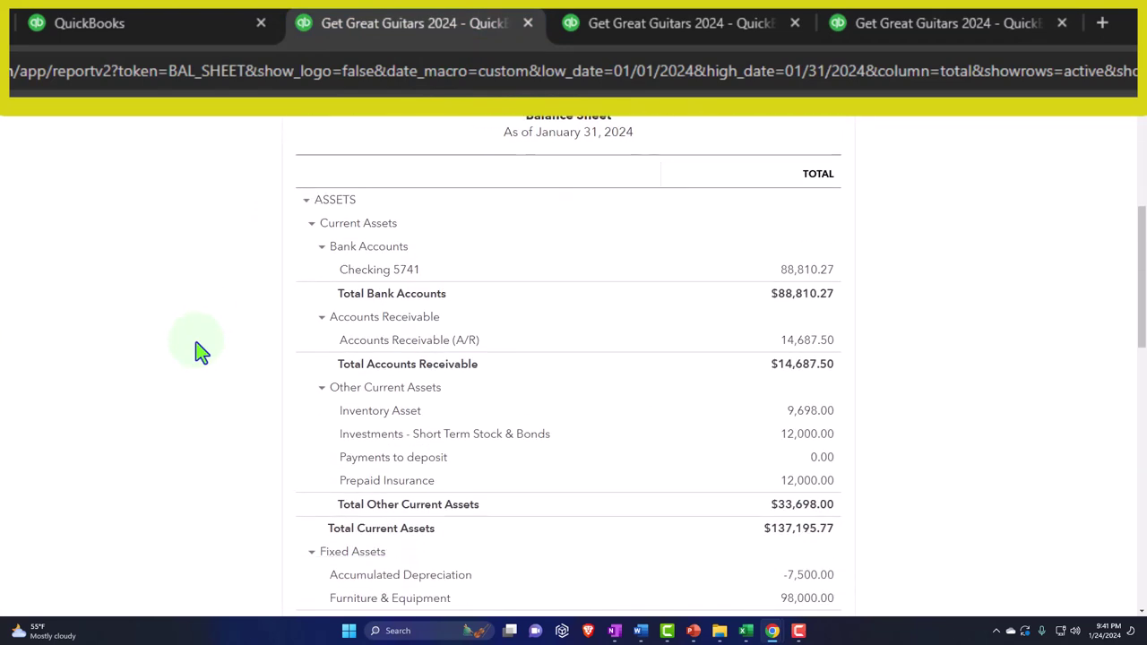
pyautogui.scroll(-5, 195, 345)
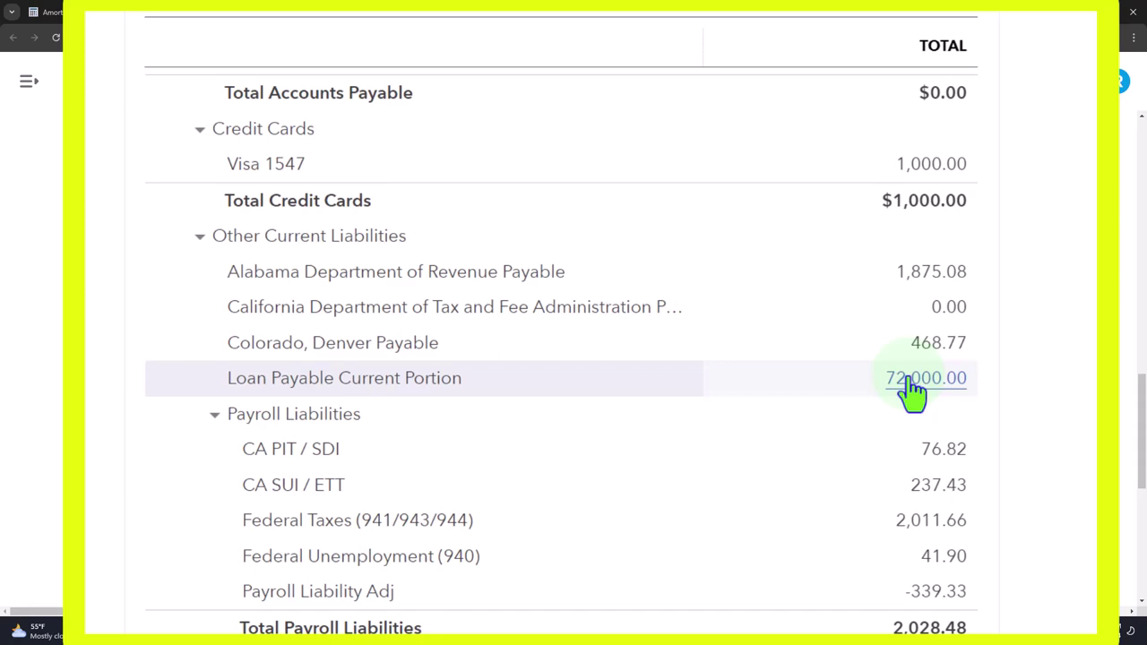
pyautogui.click(641, 85)
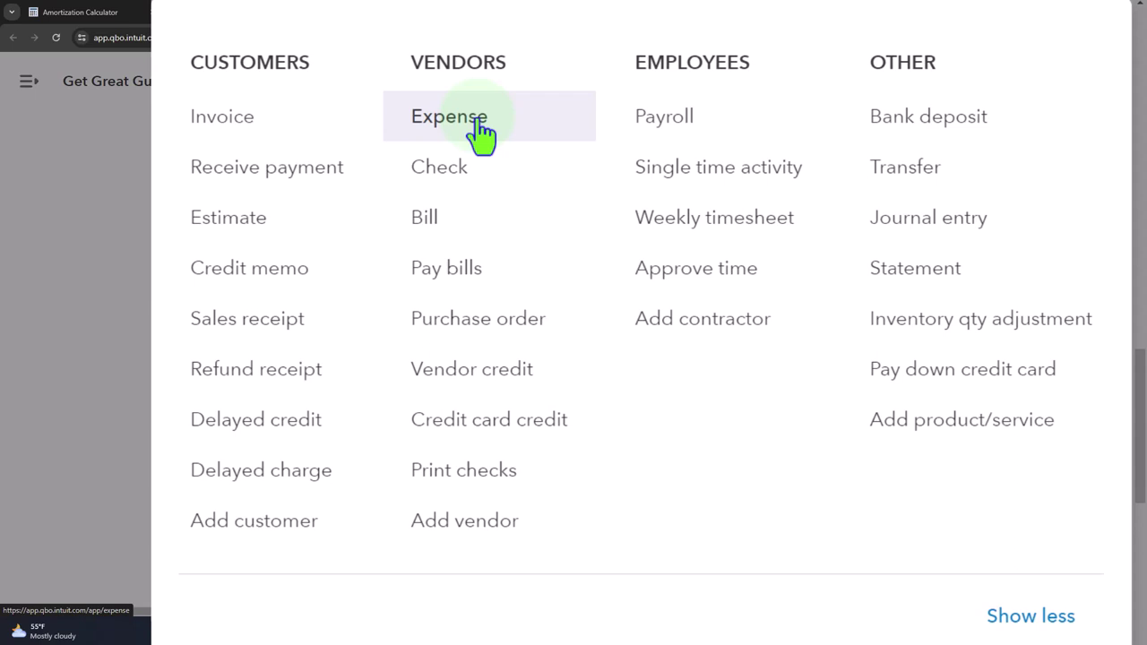
pyautogui.click(141, 339)
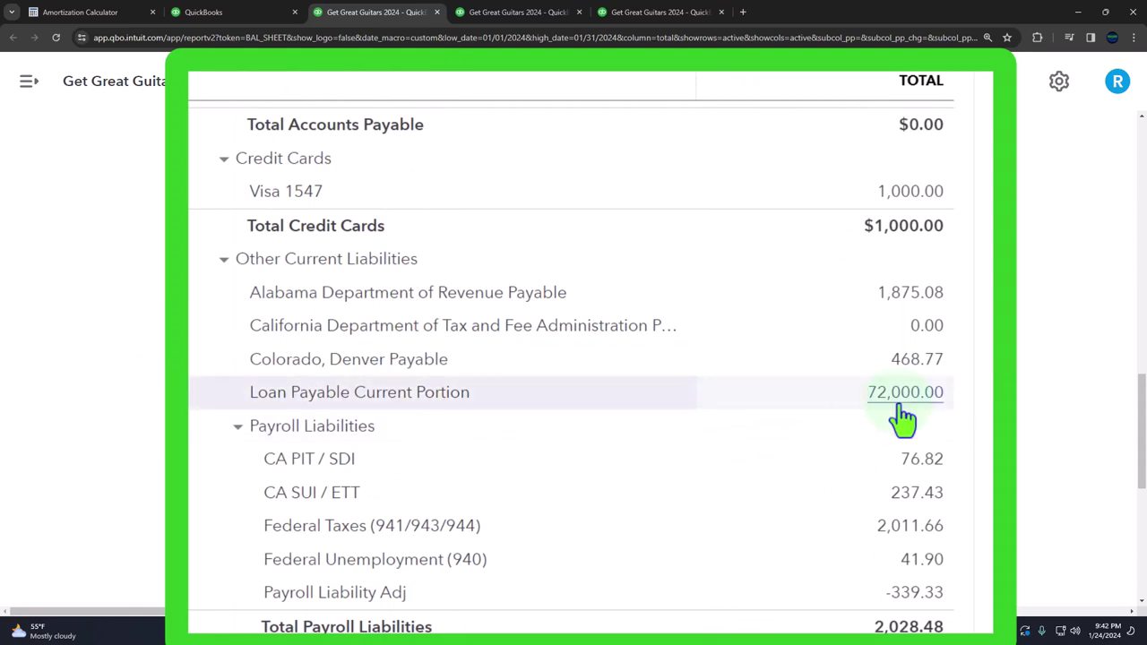
pyautogui.scroll(-1, 904, 417)
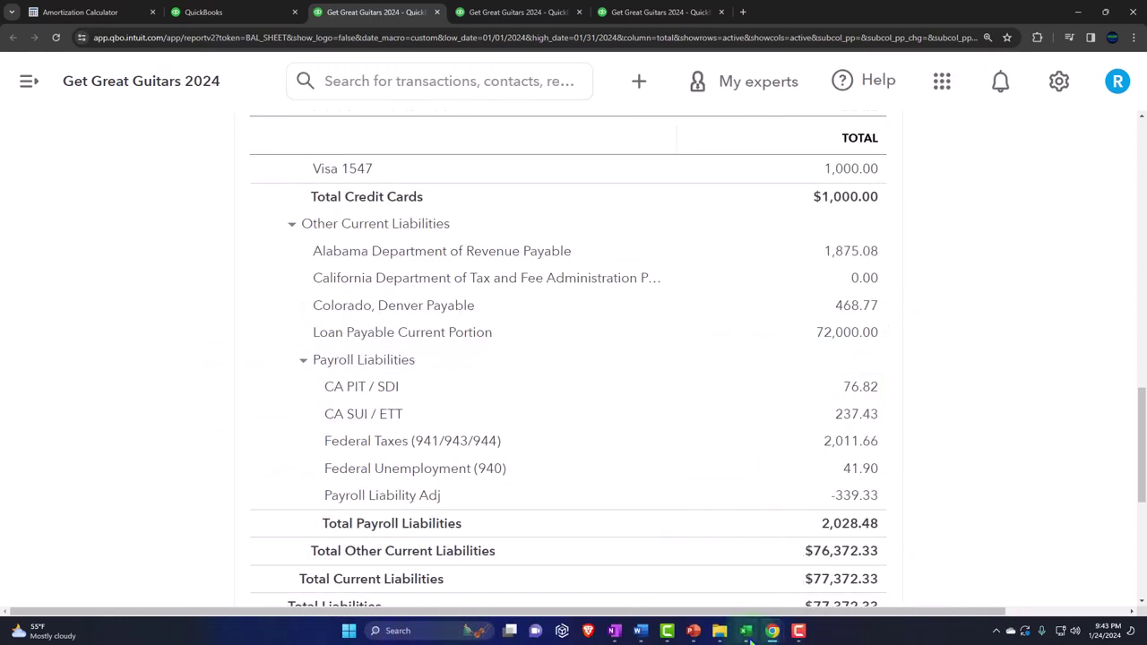
# - Switch to the Amortization Table workbook in Excel and examine the monthly payments, interest and loan reduction columns
pyautogui.click(749, 632)
pyautogui.scroll(-2, 696, 479)
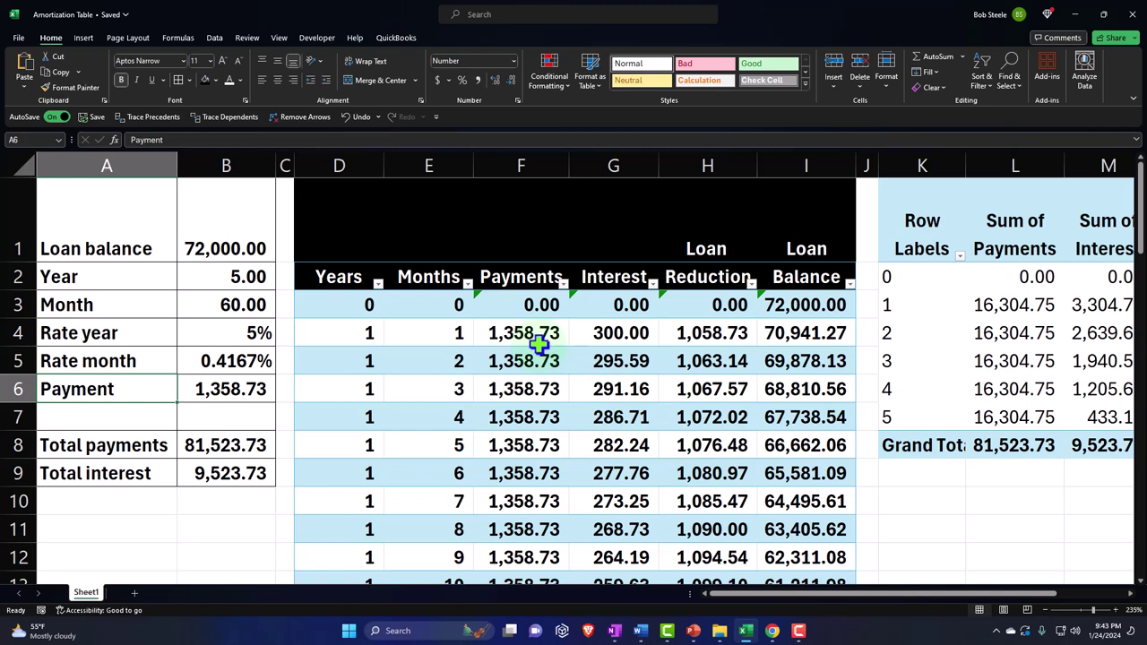
pyautogui.moveTo(502, 175); pyautogui.dragTo(502, 359)
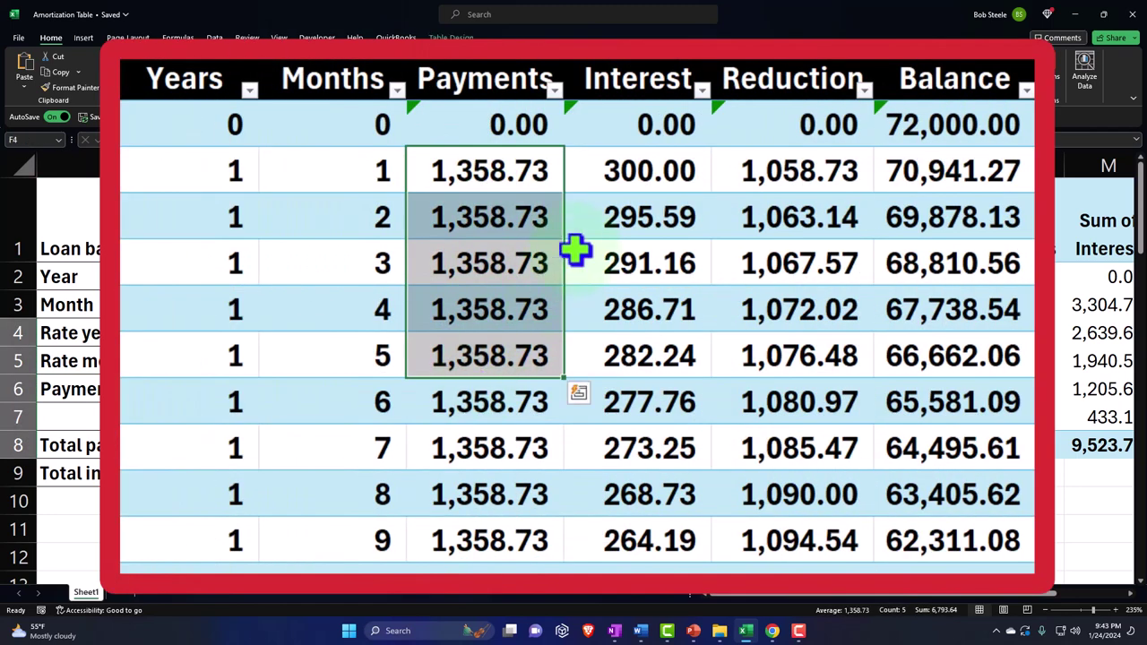
pyautogui.moveTo(625, 172); pyautogui.dragTo(796, 299)
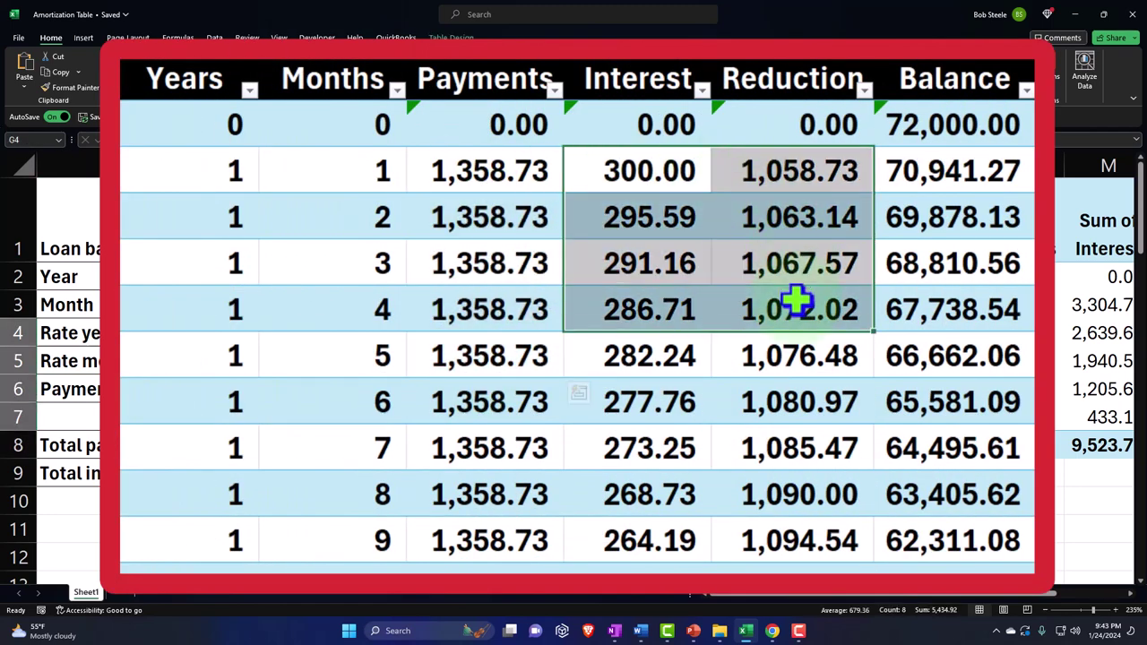
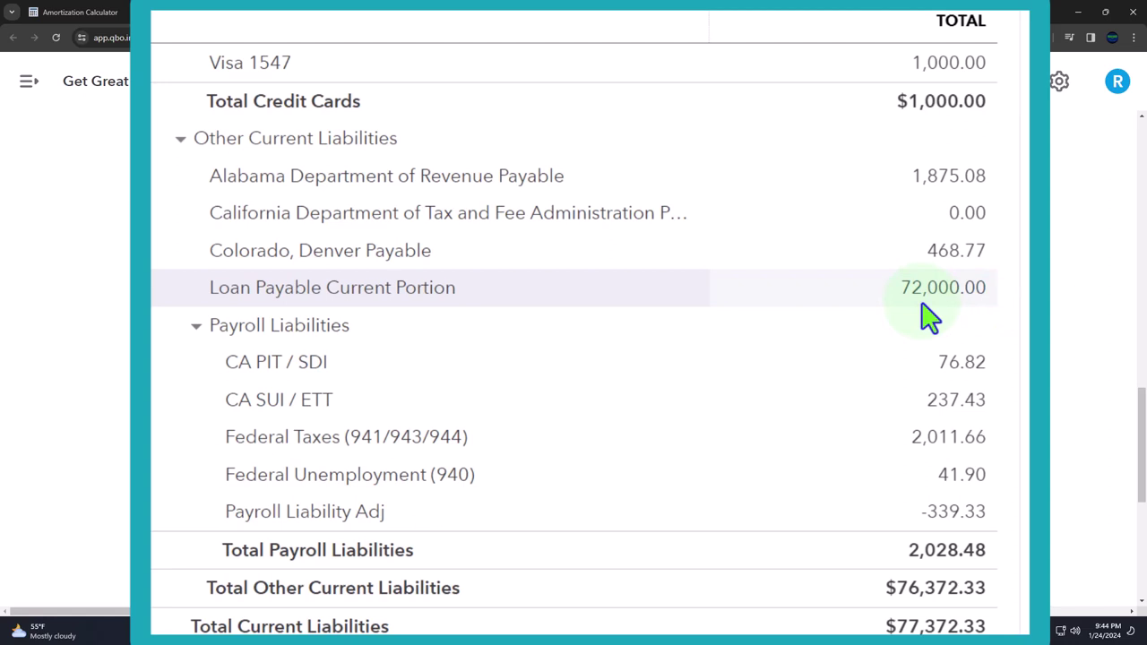
pyautogui.click(744, 631)
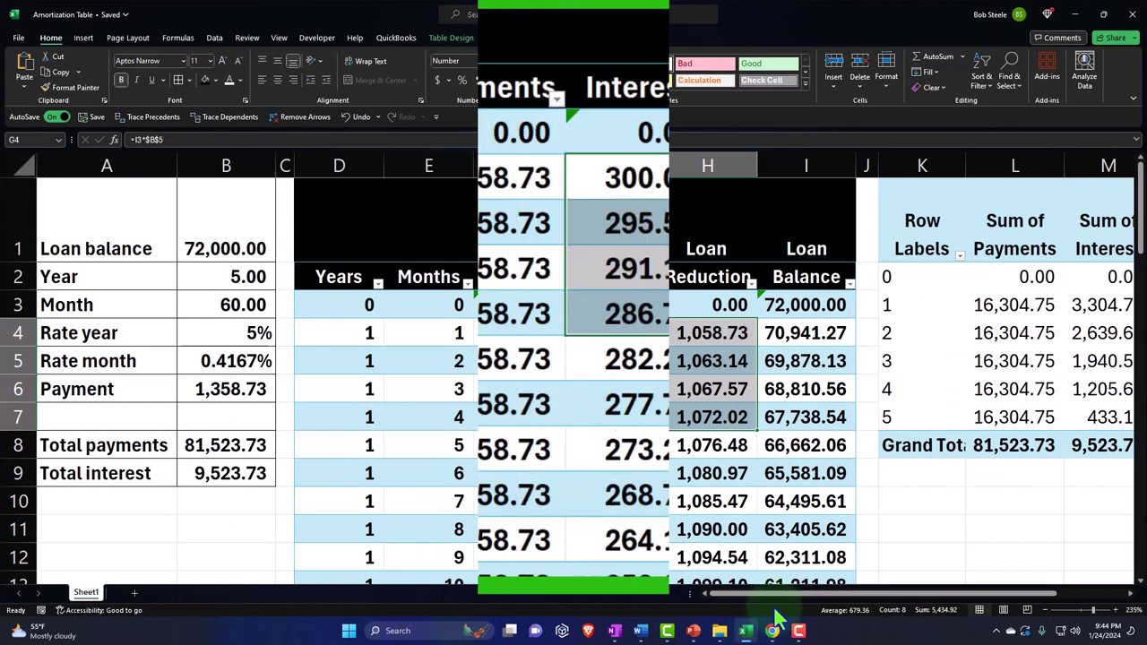
pyautogui.click(502, 366)
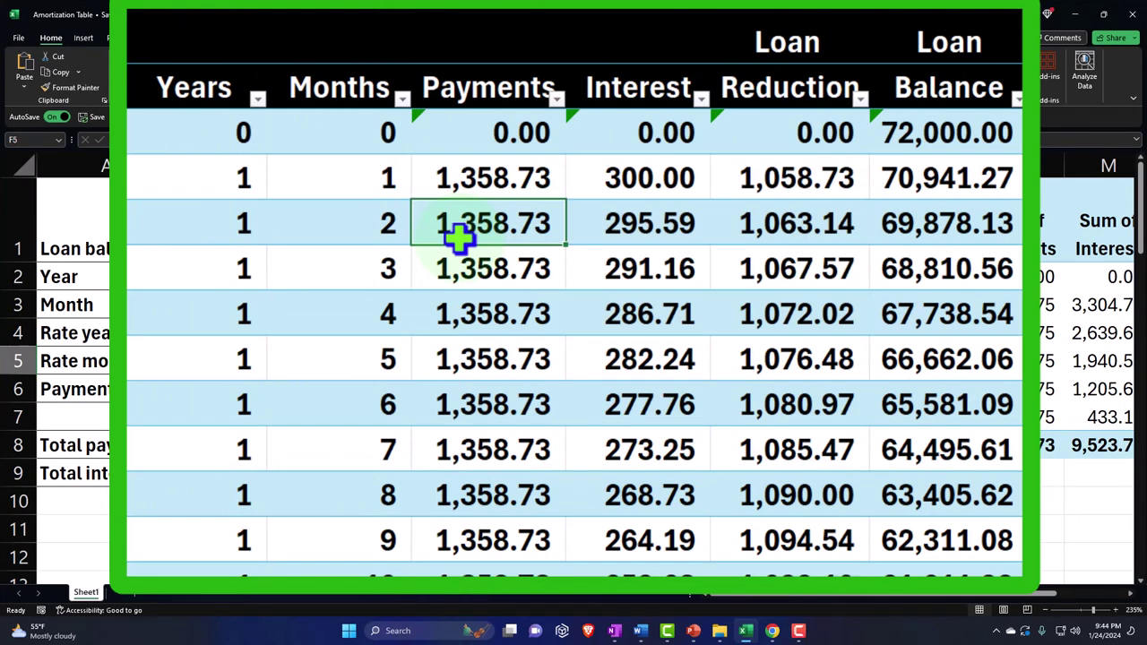
pyautogui.moveTo(637, 185); pyautogui.dragTo(652, 448)
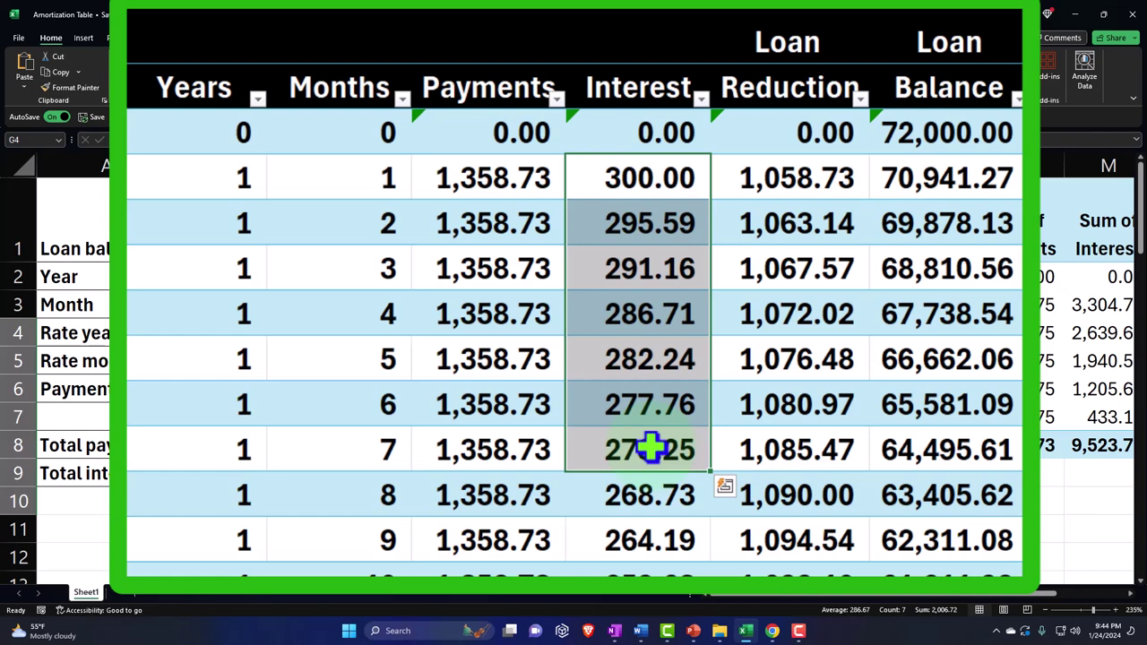
# - Compare the Loan Payable Current Portion on the Balance Sheet with the loan reduction column in the amortization table
pyautogui.click(1076, 16)
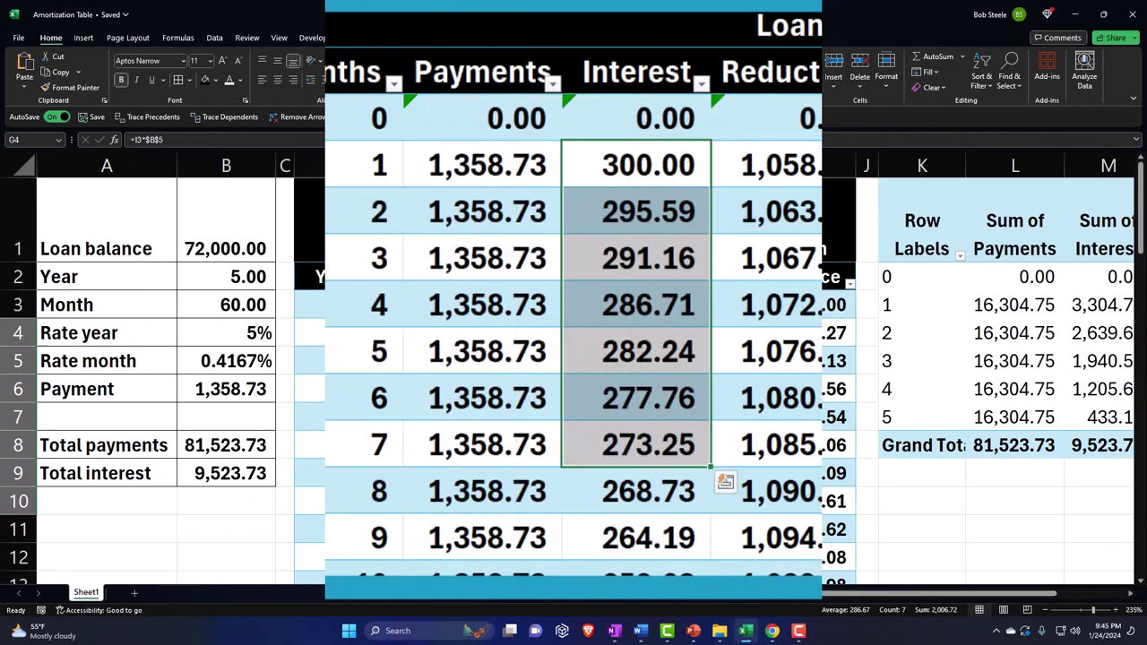
pyautogui.click(794, 439)
pyautogui.scroll(-1, 627, 307)
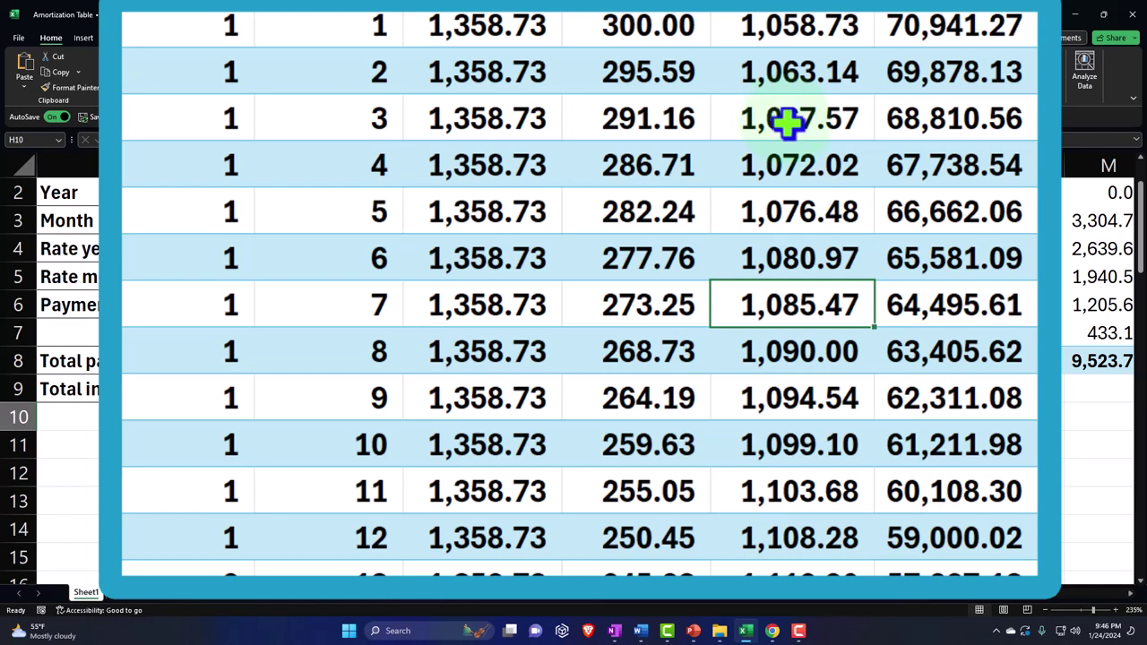
pyautogui.click(1078, 14)
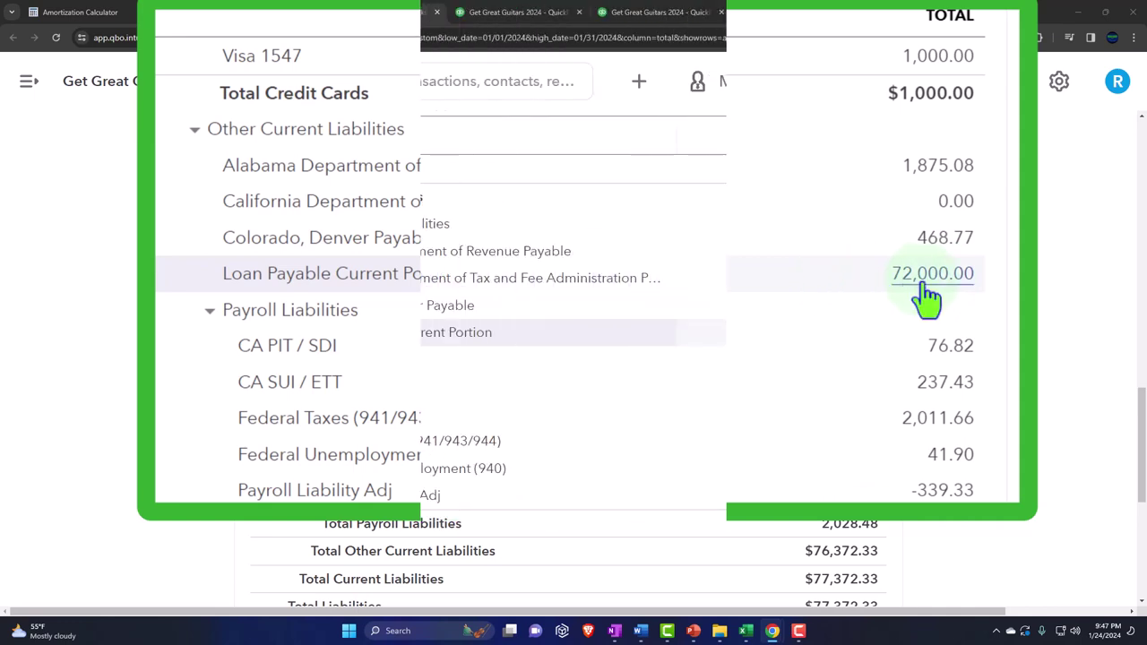
# - Return to the Amortization Table workbook and review the loan terms: years, months, yearly and monthly rates, and the payment
pyautogui.click(745, 631)
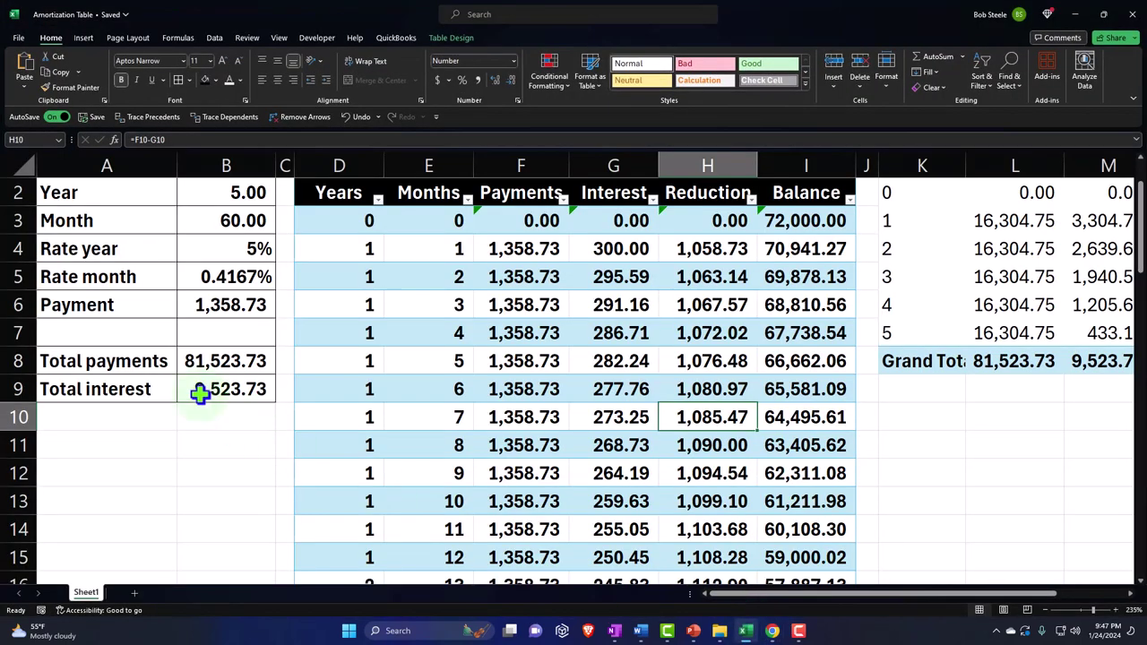
pyautogui.moveTo(105, 197); pyautogui.dragTo(108, 224)
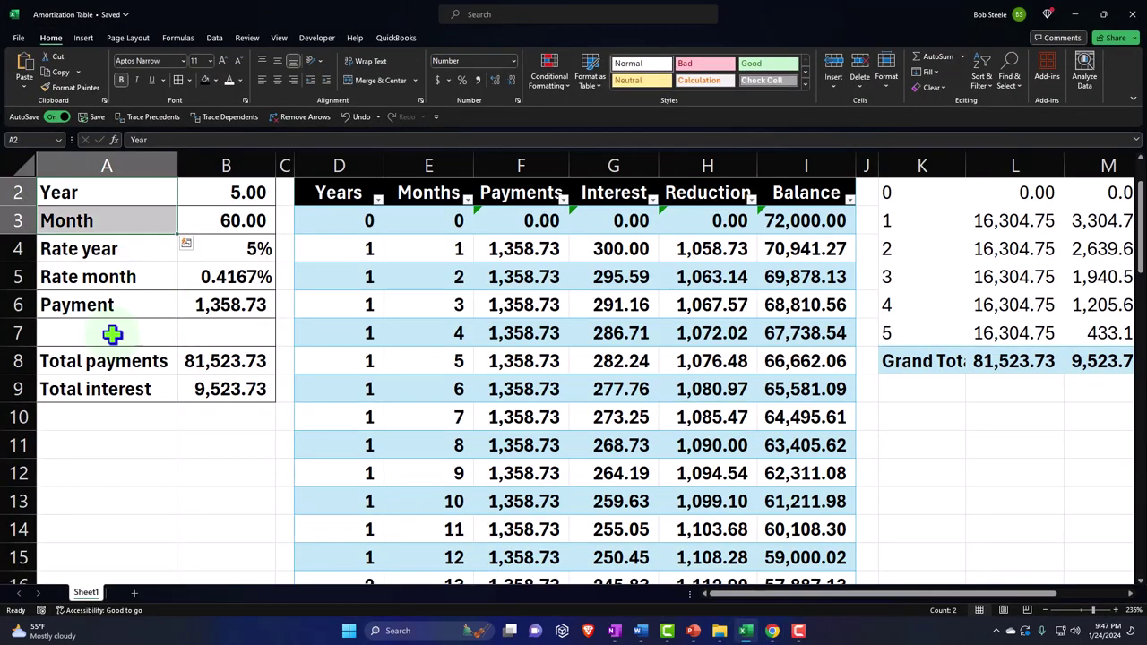
pyautogui.scroll(1, 112, 335)
pyautogui.press('Right')
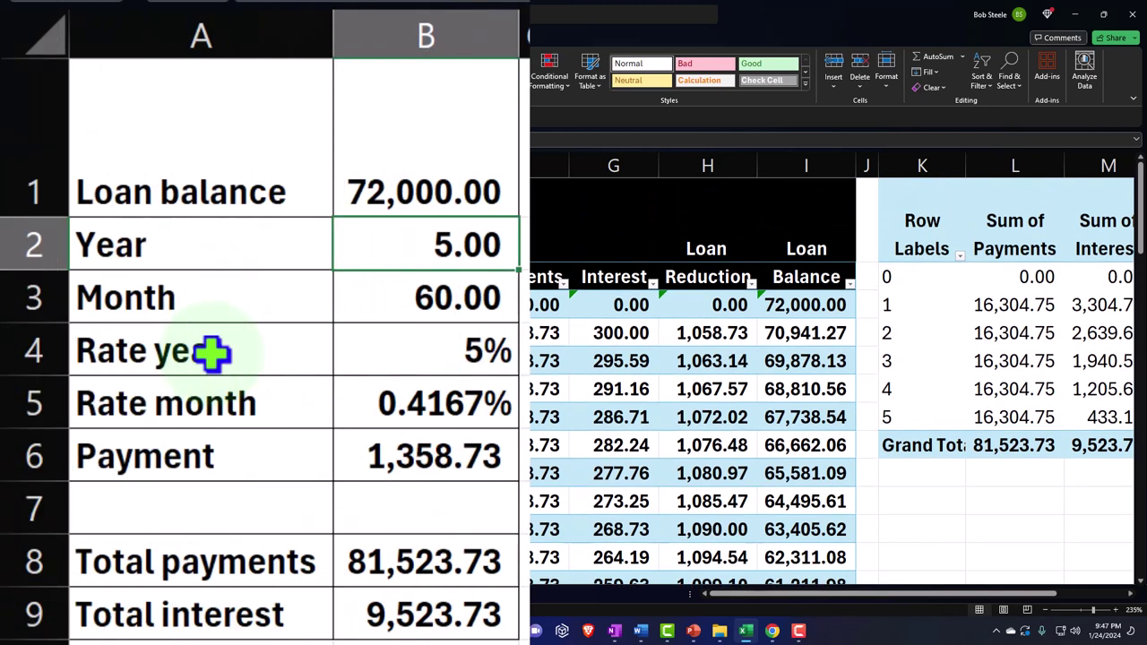
pyautogui.press('Down')
pyautogui.press('Down')
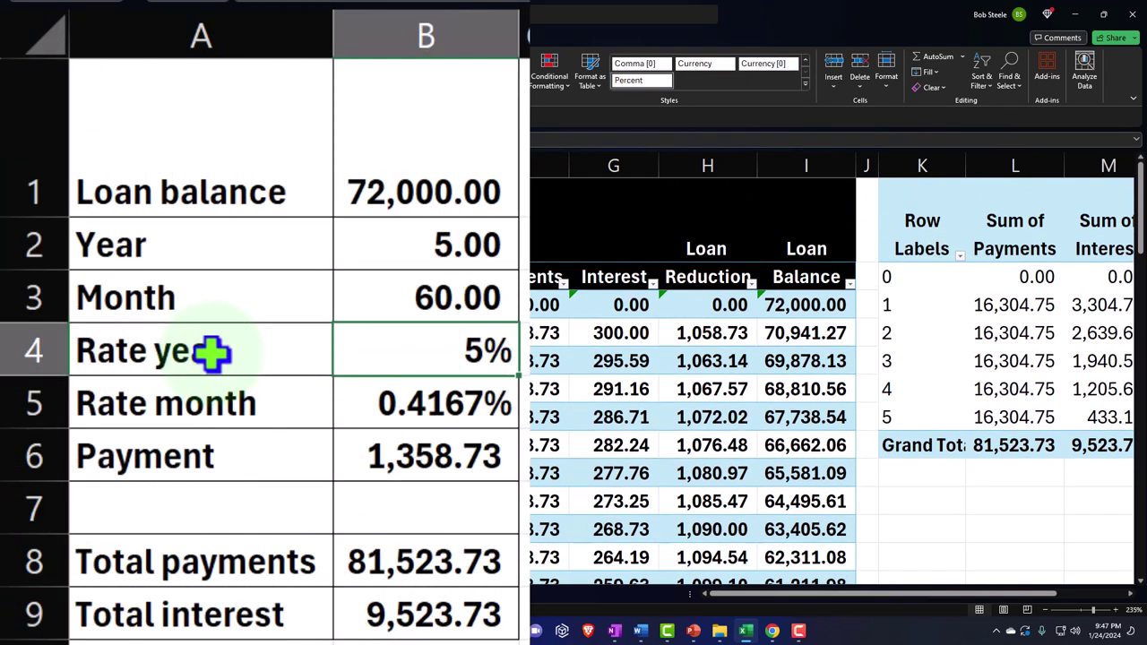
pyautogui.press('Down')
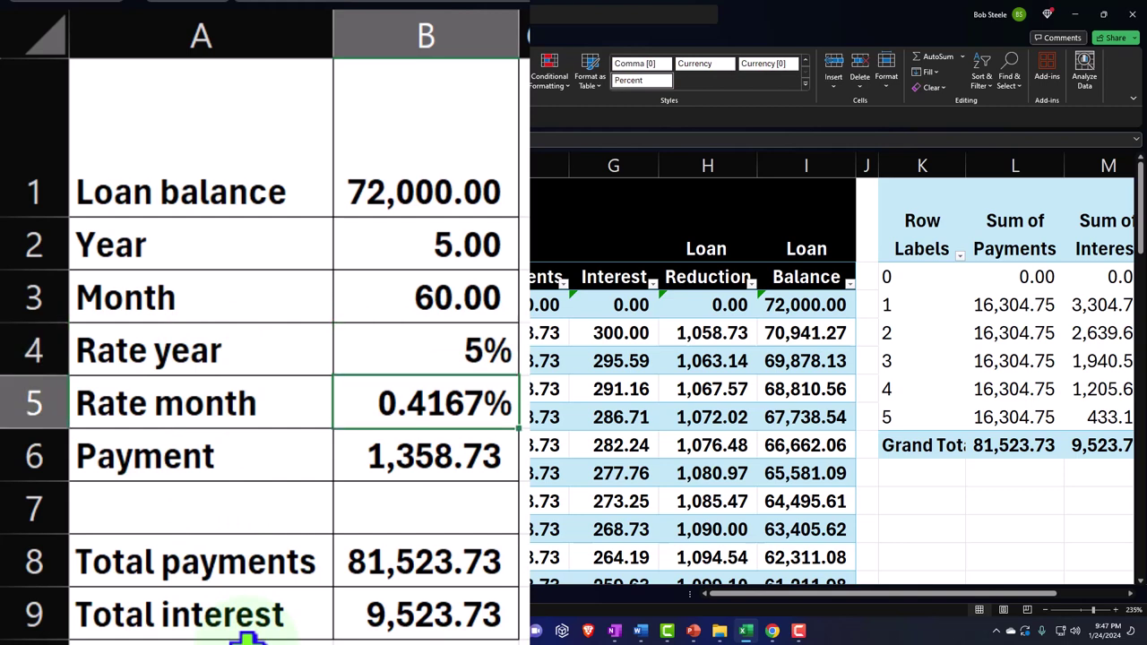
pyautogui.press('Down')
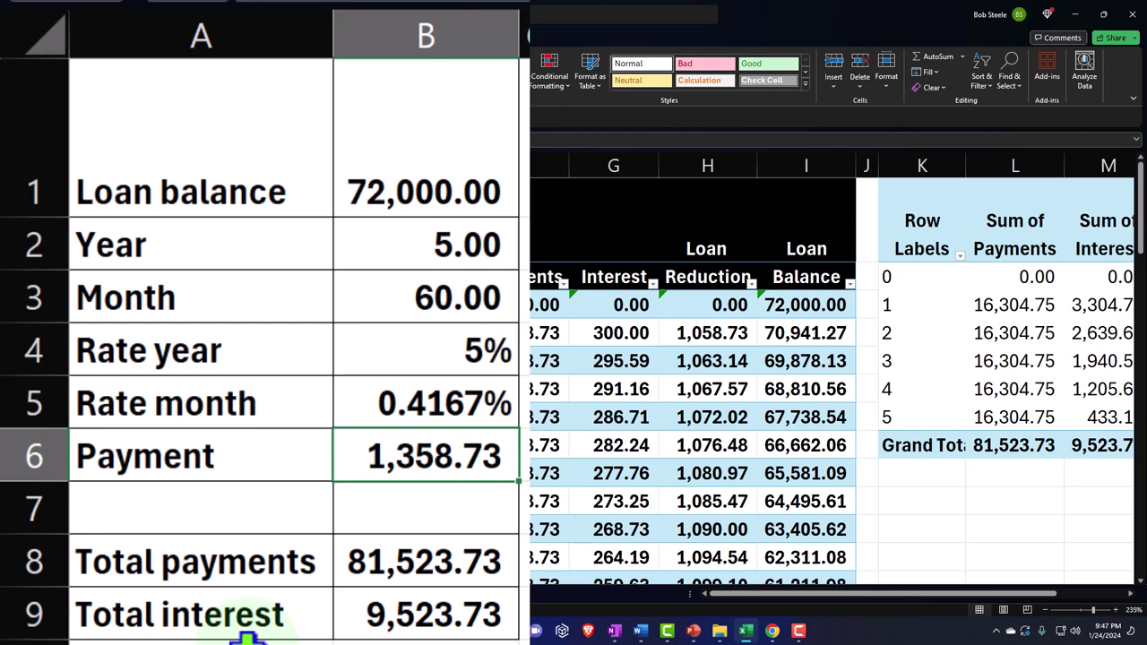
# - Examine the month 1 and month 2 rows, tracing month 1 through its payment, interest, loan reduction and loan balance
pyautogui.click(353, 340)
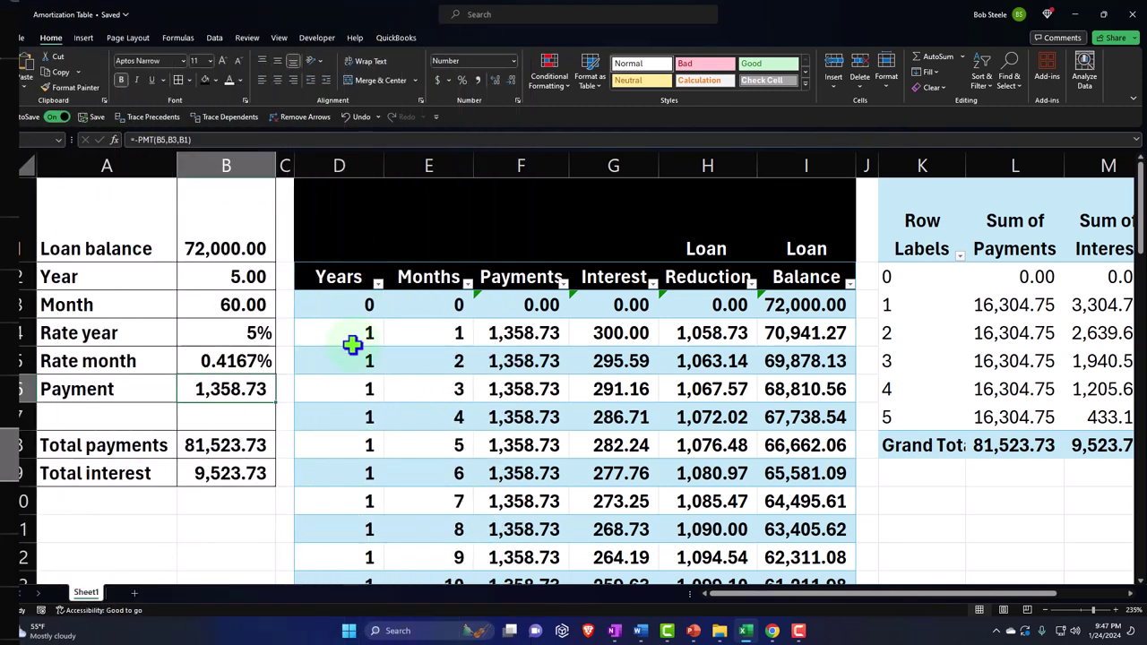
pyautogui.moveTo(397, 336); pyautogui.dragTo(793, 329)
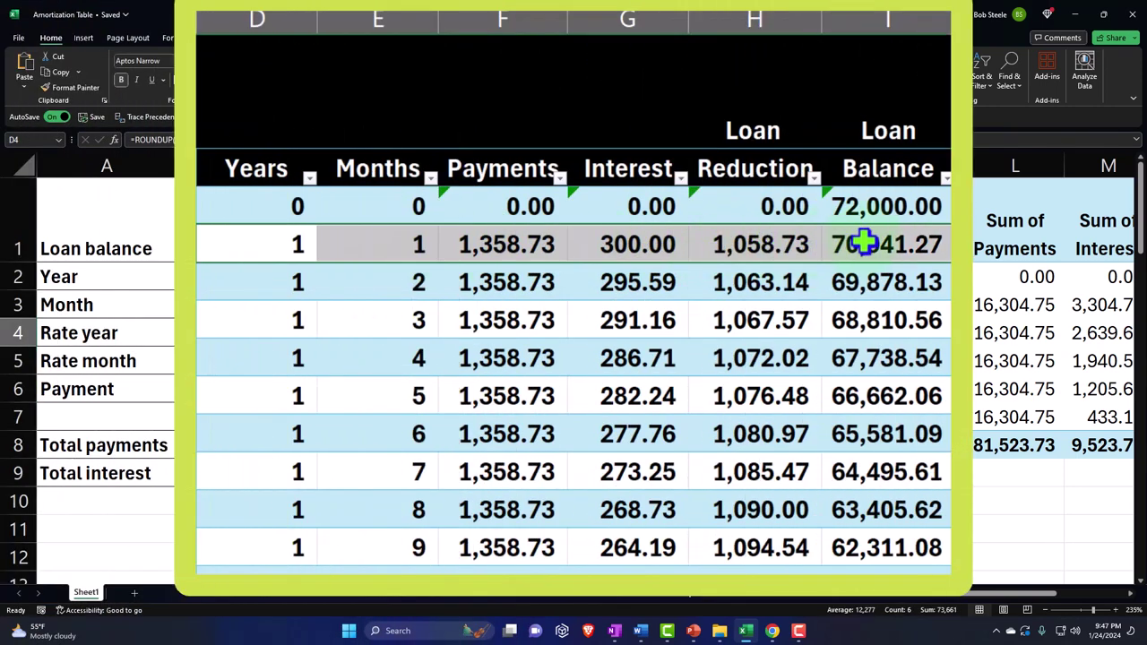
pyautogui.moveTo(331, 286); pyautogui.dragTo(827, 281)
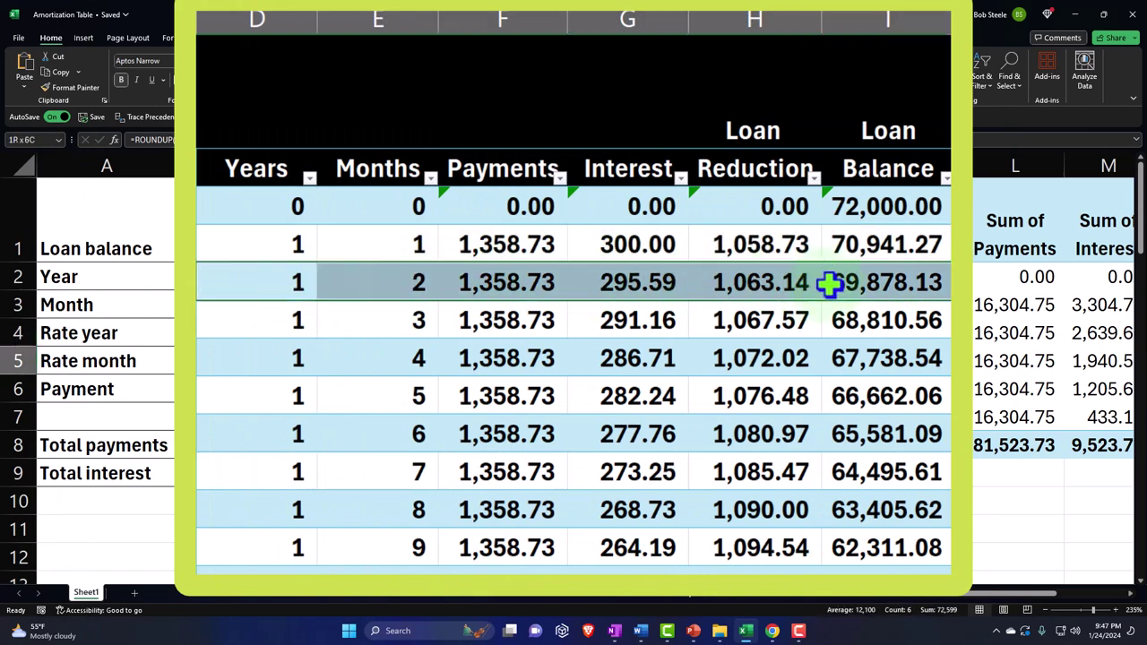
pyautogui.click(523, 242)
pyautogui.press('Right')
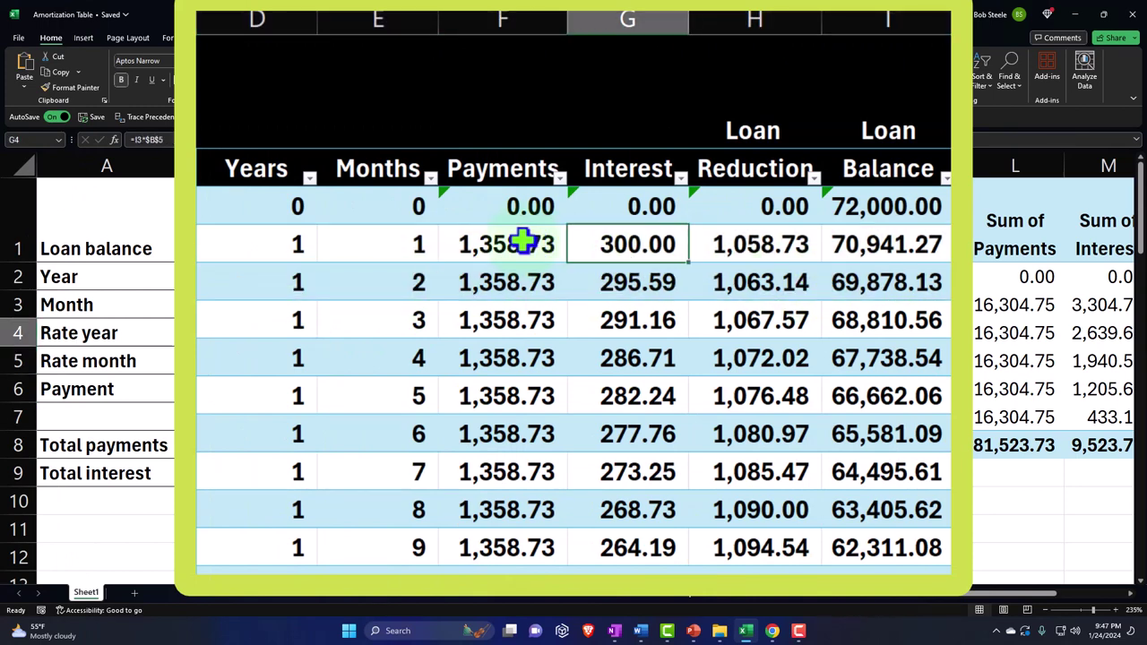
pyautogui.press('Right')
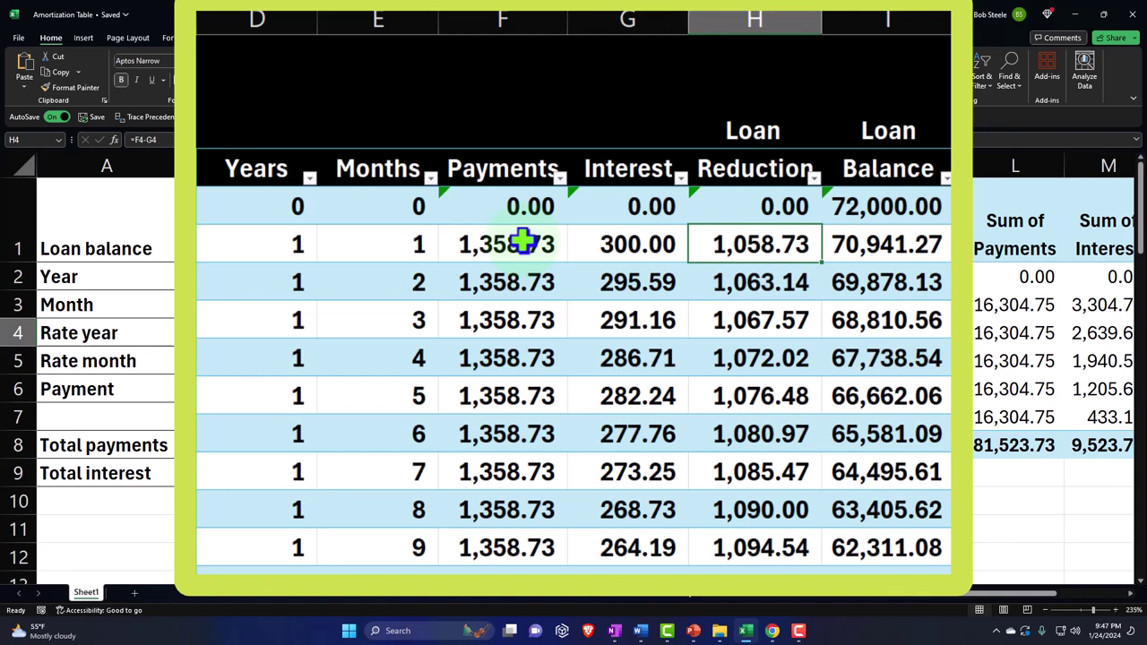
pyautogui.press('Right')
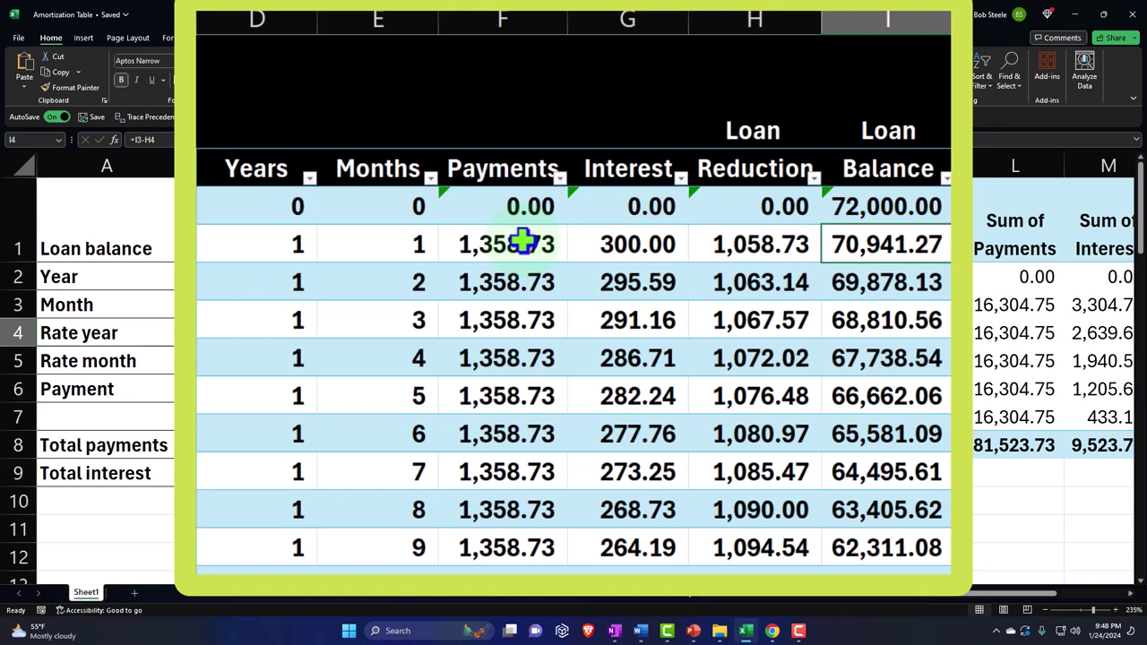
# - Highlight the month 1 row of the amortization table in yellow and select the month 2 row
pyautogui.moveTo(274, 243); pyautogui.dragTo(837, 247)
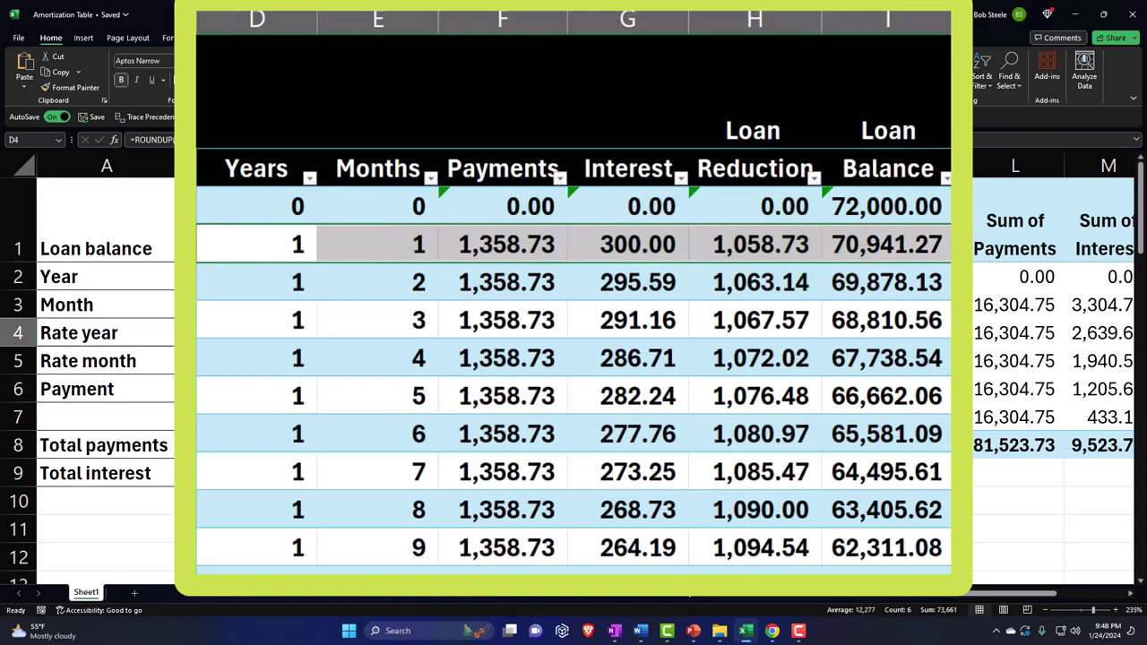
pyautogui.press('F4')
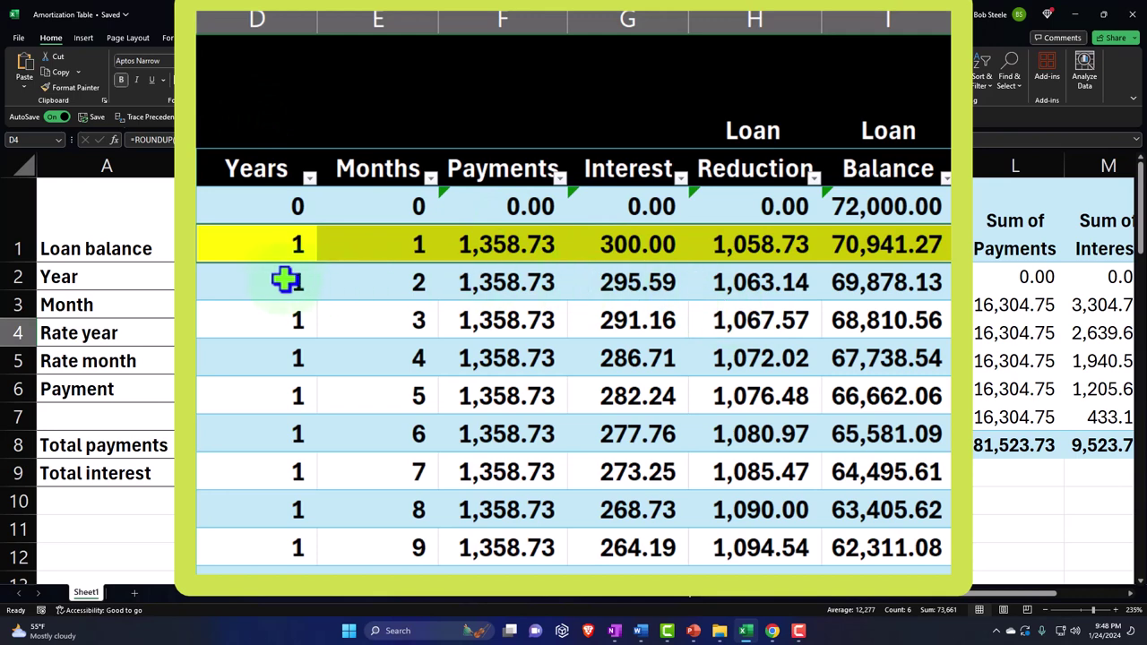
pyautogui.moveTo(285, 281); pyautogui.dragTo(852, 280)
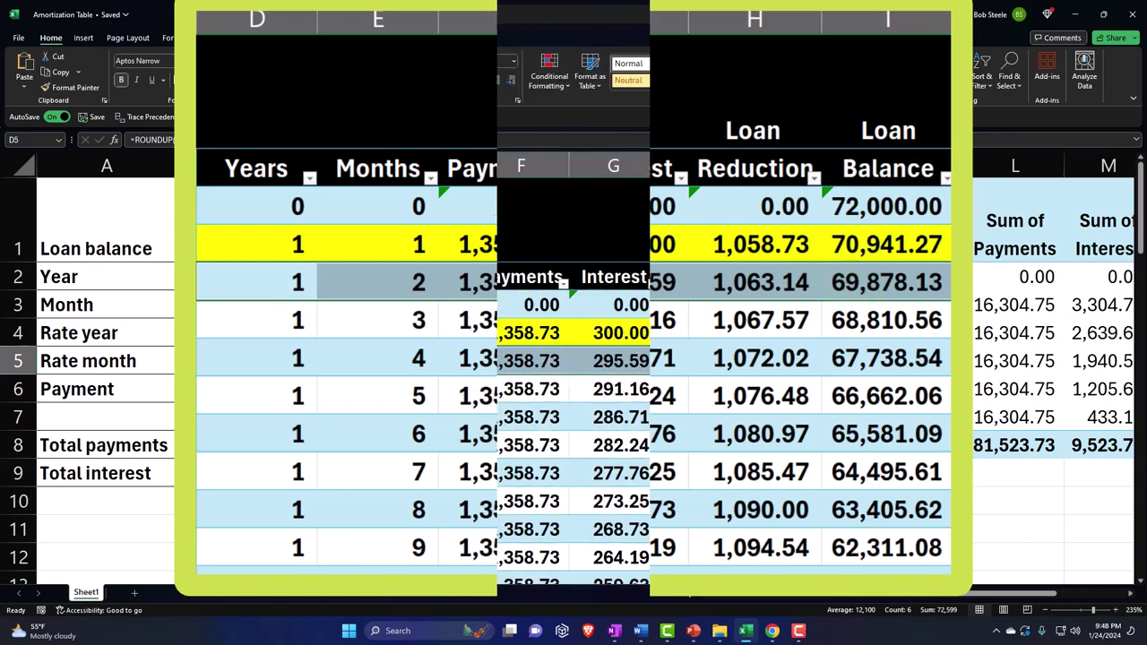
# - Switch back to QuickBooks Online and open a new check form for the loan payment
pyautogui.click(1075, 15)
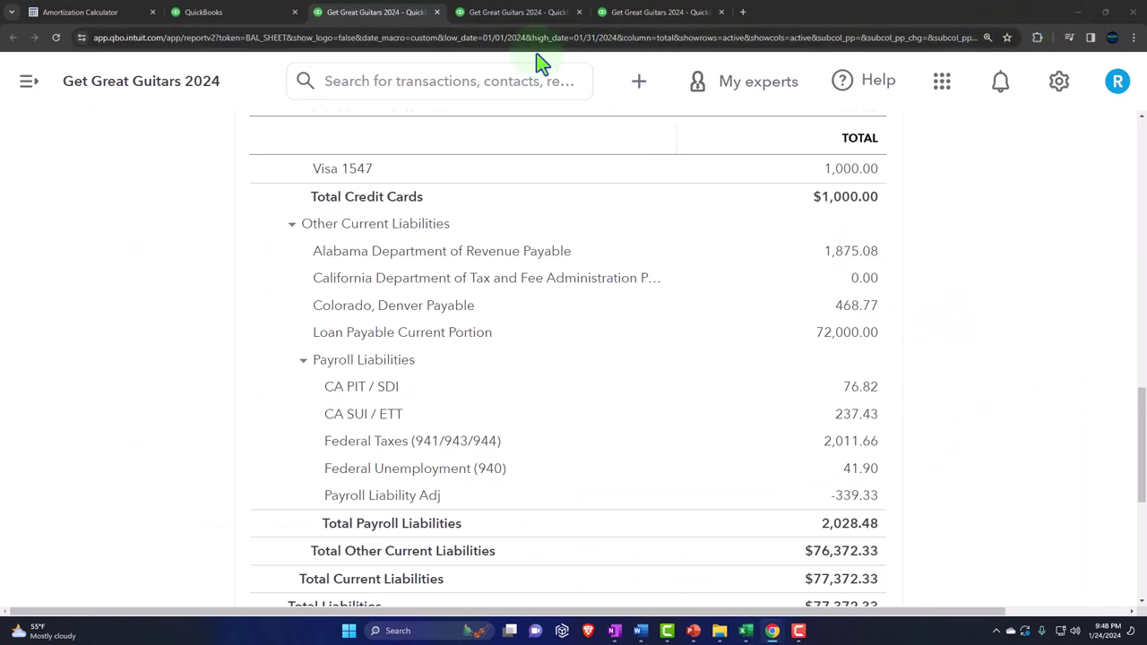
pyautogui.click(221, 12)
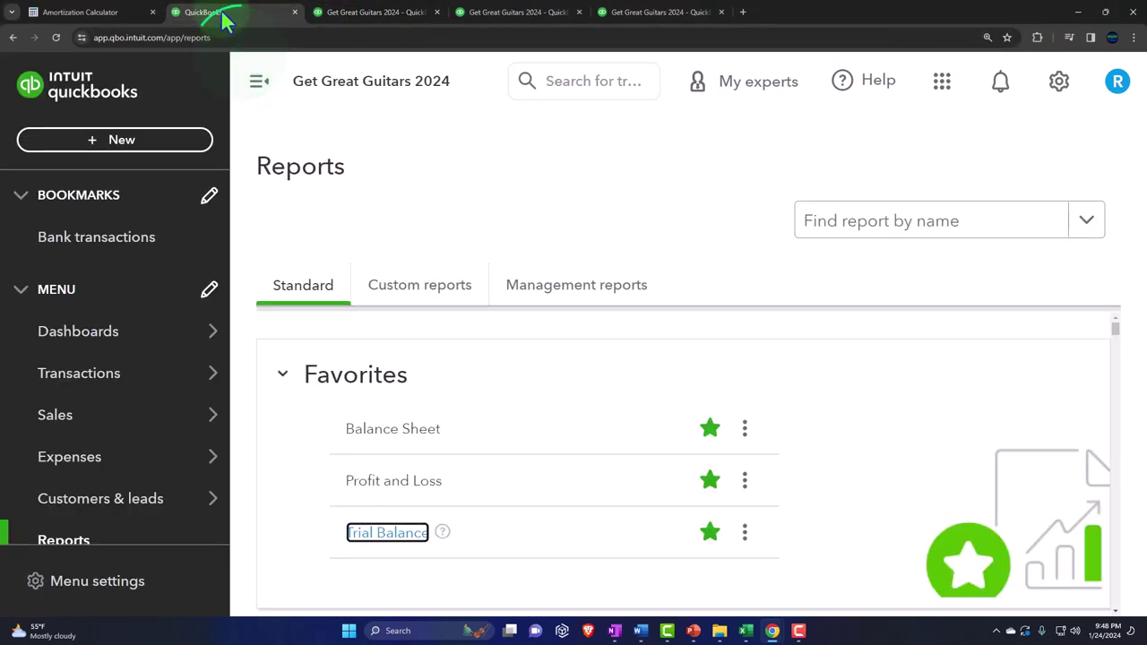
pyautogui.click(143, 144)
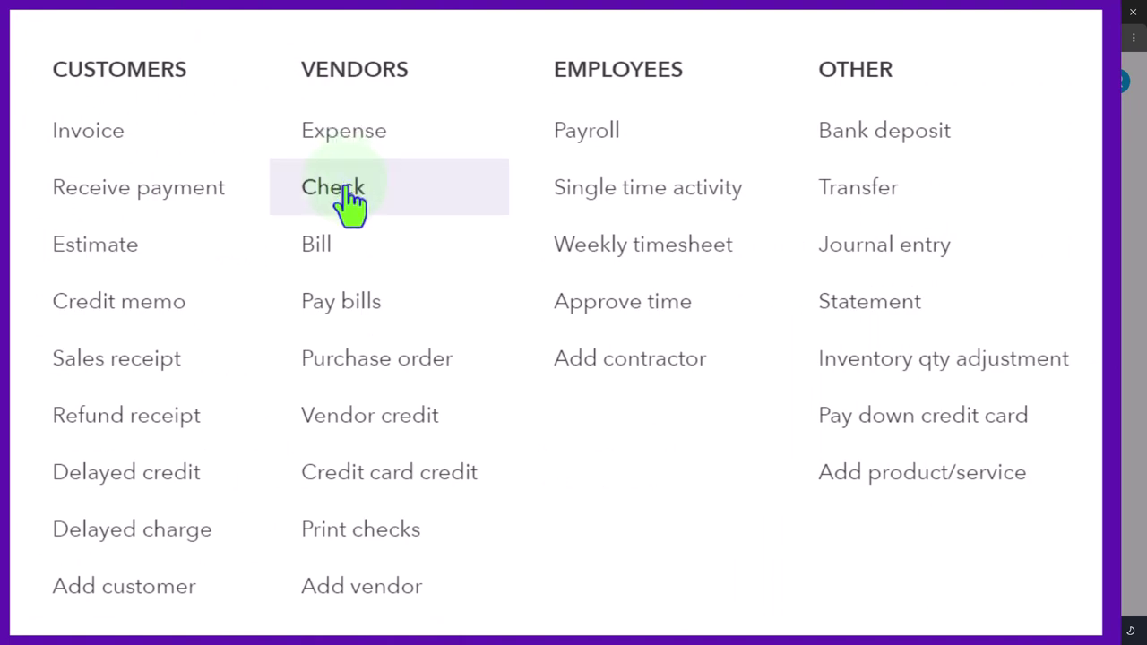
pyautogui.click(347, 199)
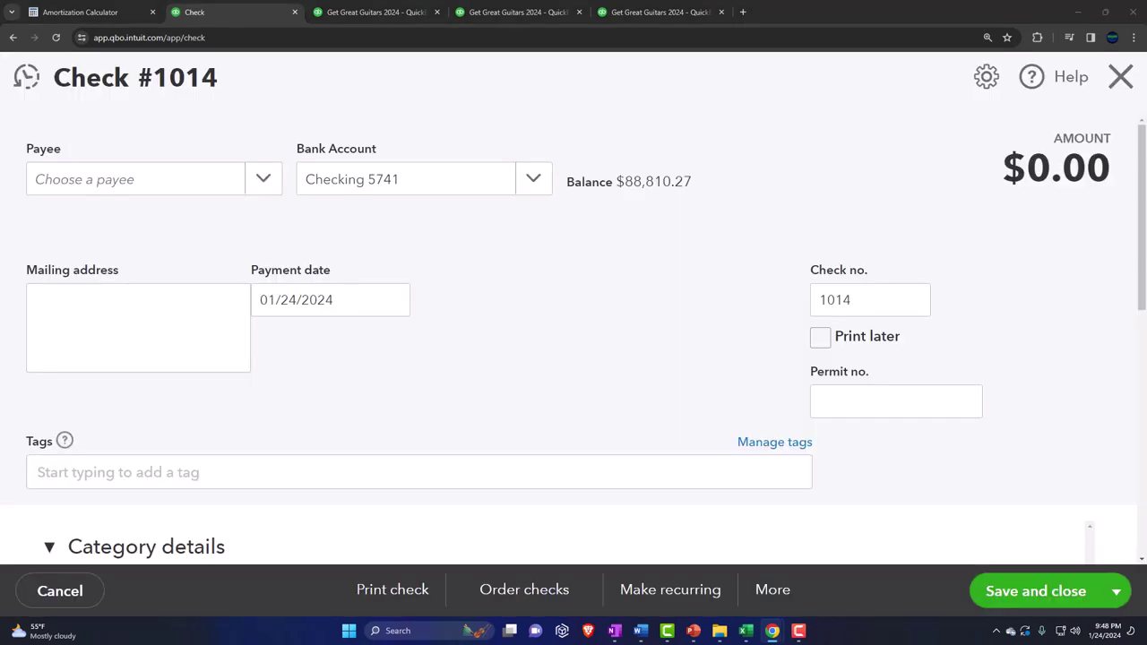
# - Enter Chase Vendor as the check's payee and save it as a new vendor
pyautogui.click(77, 182)
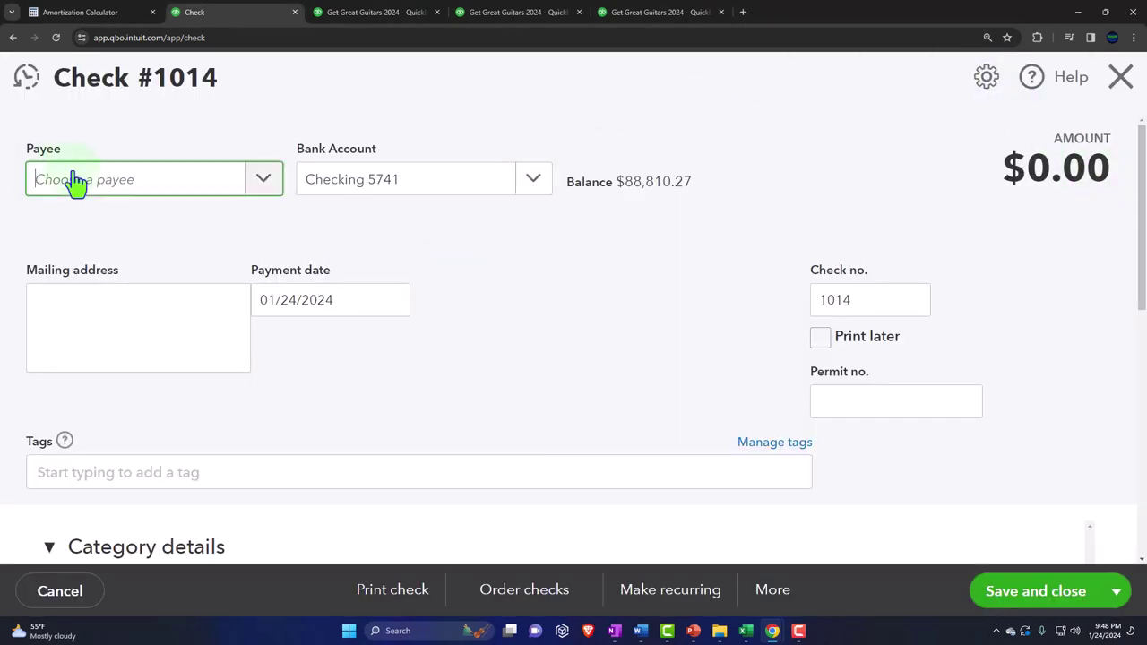
pyautogui.write('Chase')
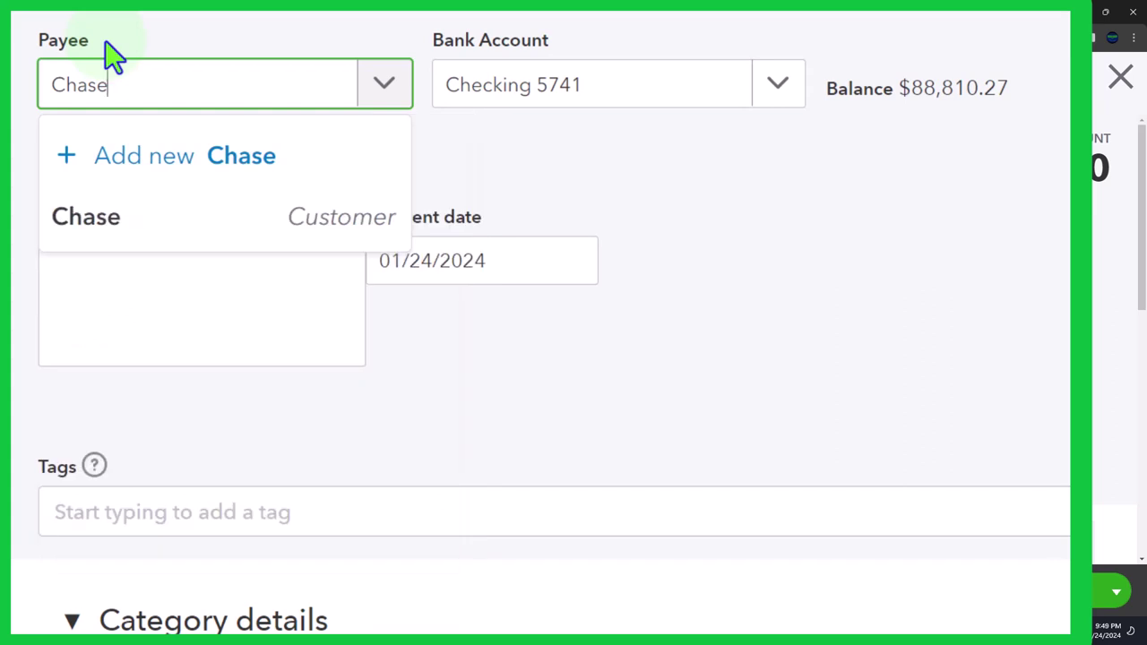
pyautogui.write(' Vendor')
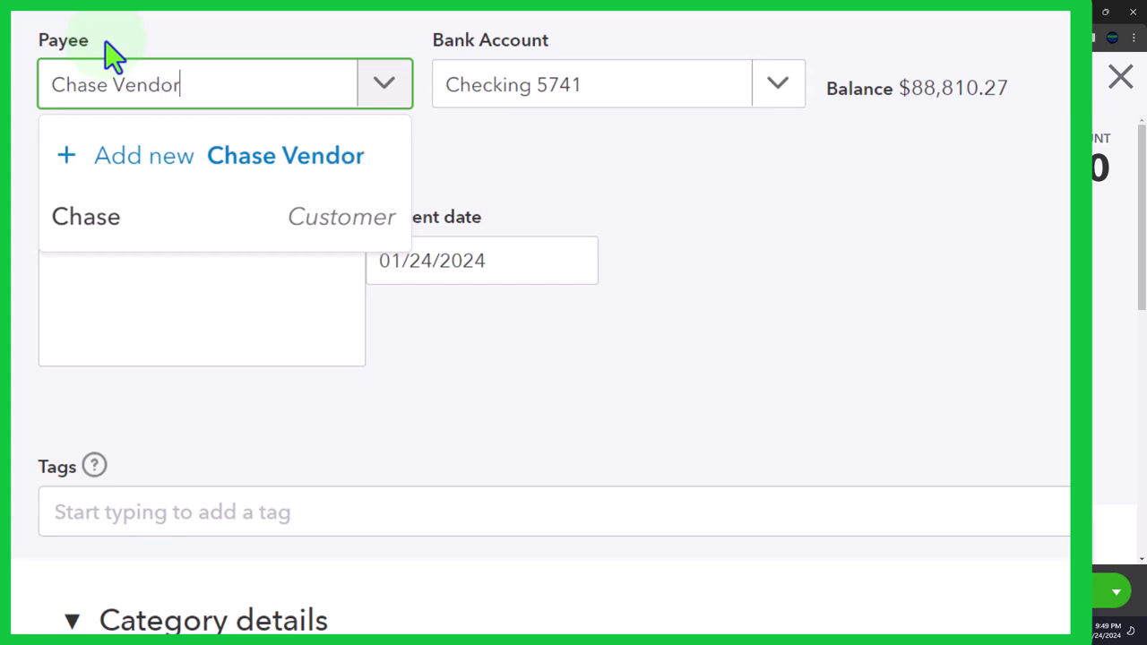
pyautogui.press('Tab')
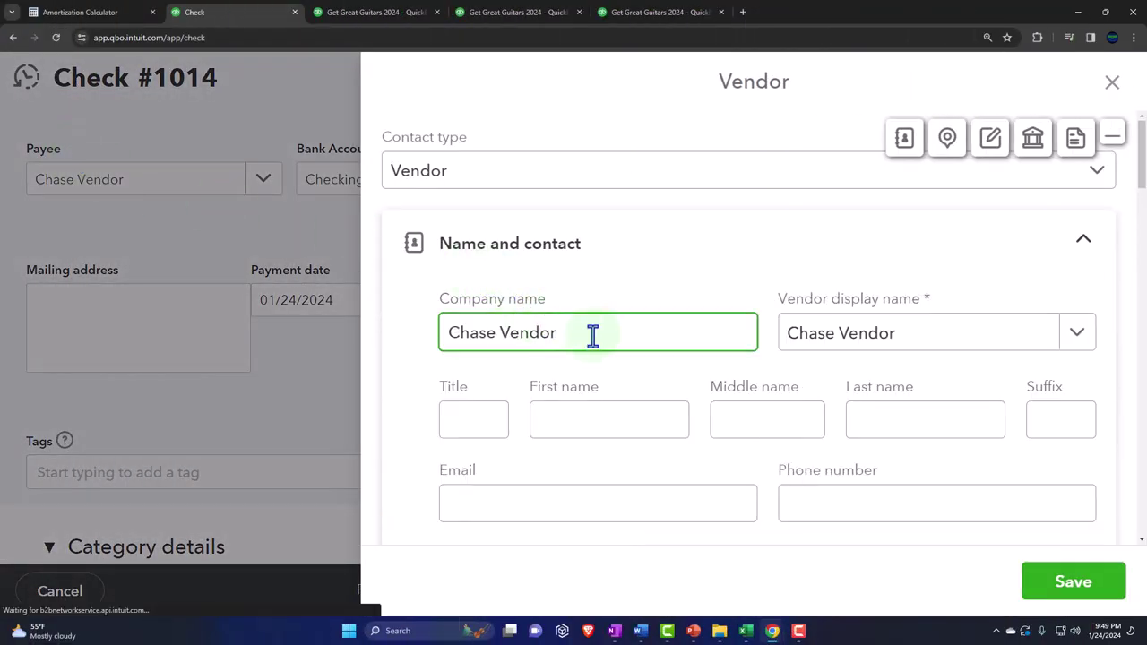
pyautogui.click(1076, 584)
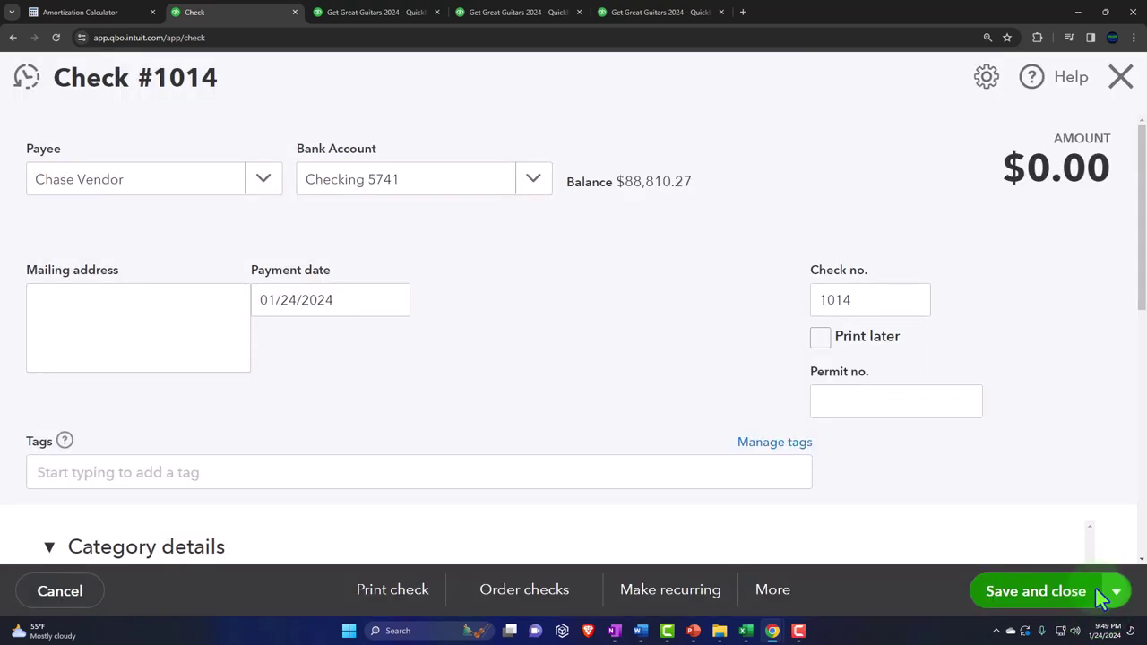
# - Set the check's payment date to 02/01/2024, keeping Checking 5741 as the bank account
pyautogui.hotkey('ctrl', '-')
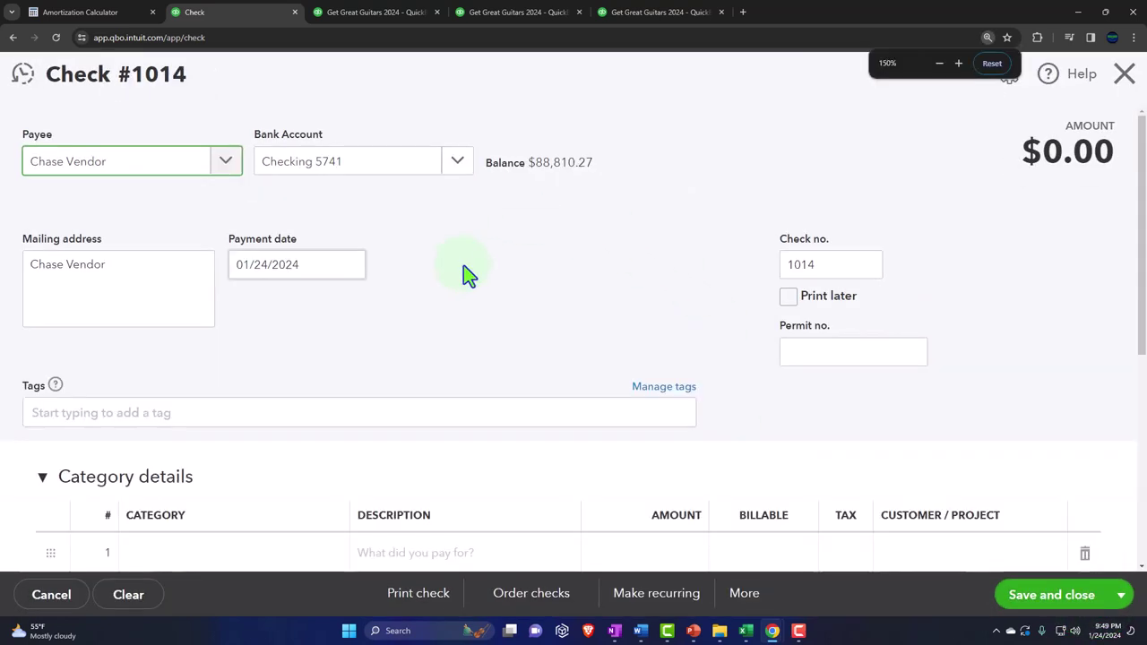
pyautogui.click(408, 166)
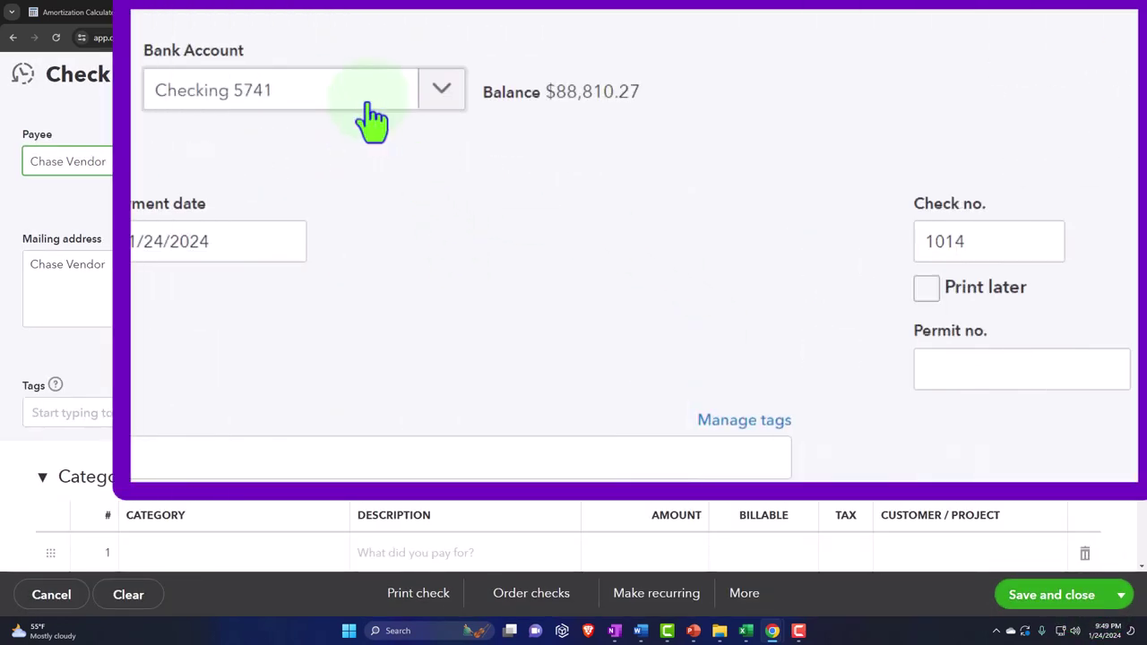
pyautogui.press('Tab')
pyautogui.press('Tab')
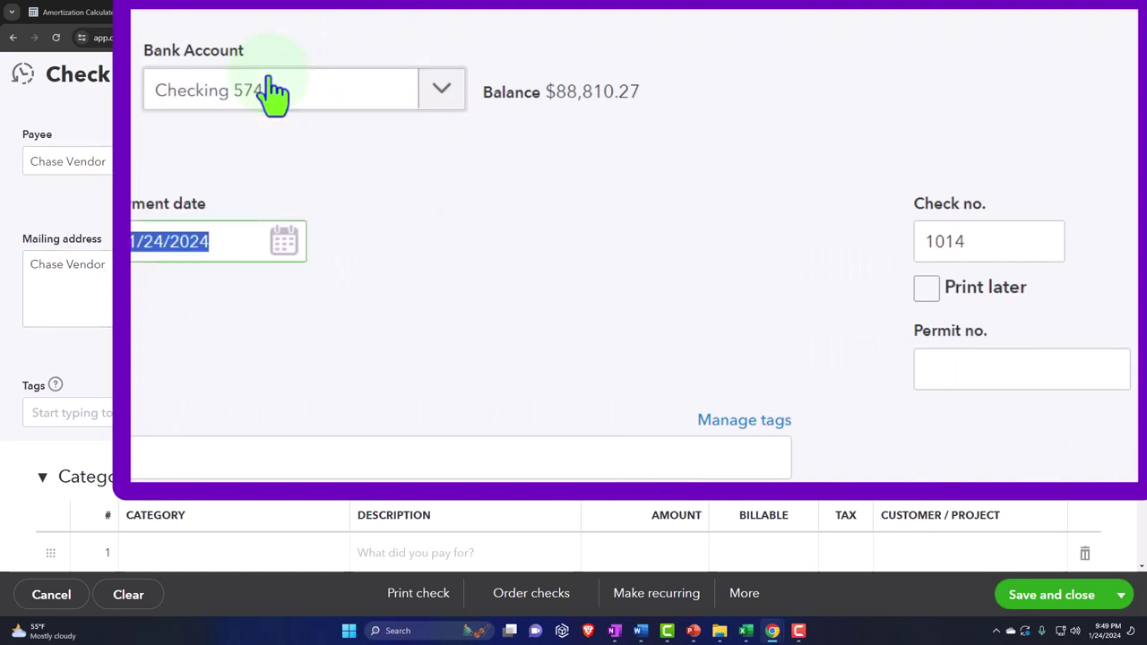
pyautogui.press('+')
pyautogui.press('+')
pyautogui.press('+')
pyautogui.press('+')
pyautogui.press('+')
pyautogui.press('+')
pyautogui.press('+')
pyautogui.press('+')
pyautogui.press('Tab')
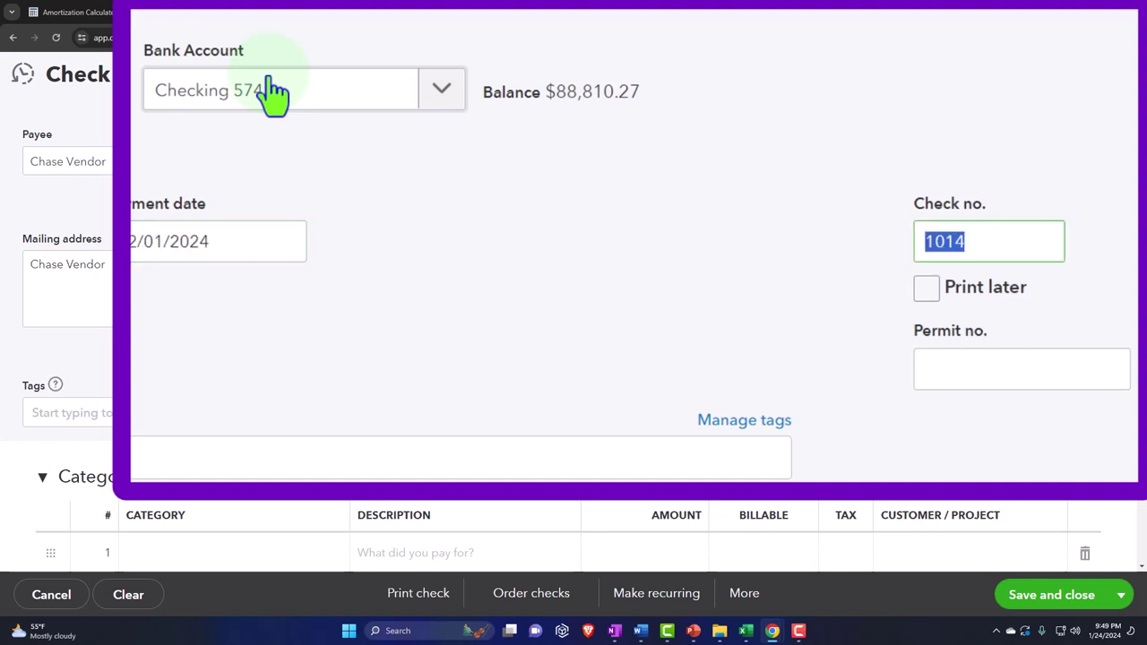
# - Set the check number to 1016
pyautogui.write('+')
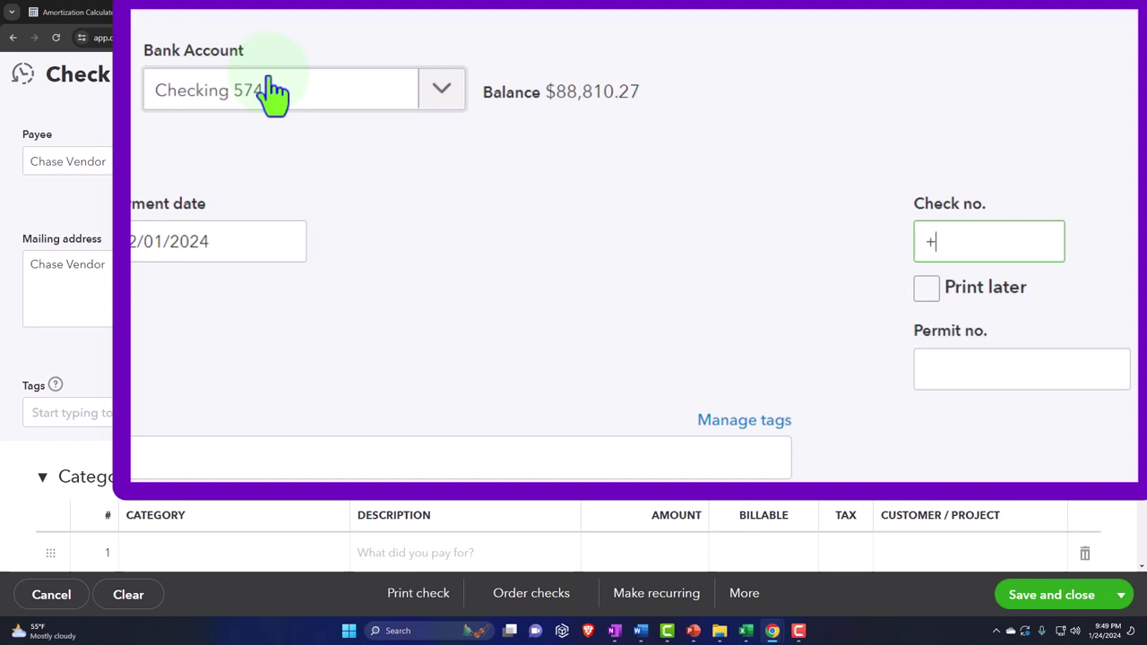
pyautogui.press('BackSpace')
pyautogui.write('1016')
pyautogui.press('Tab')
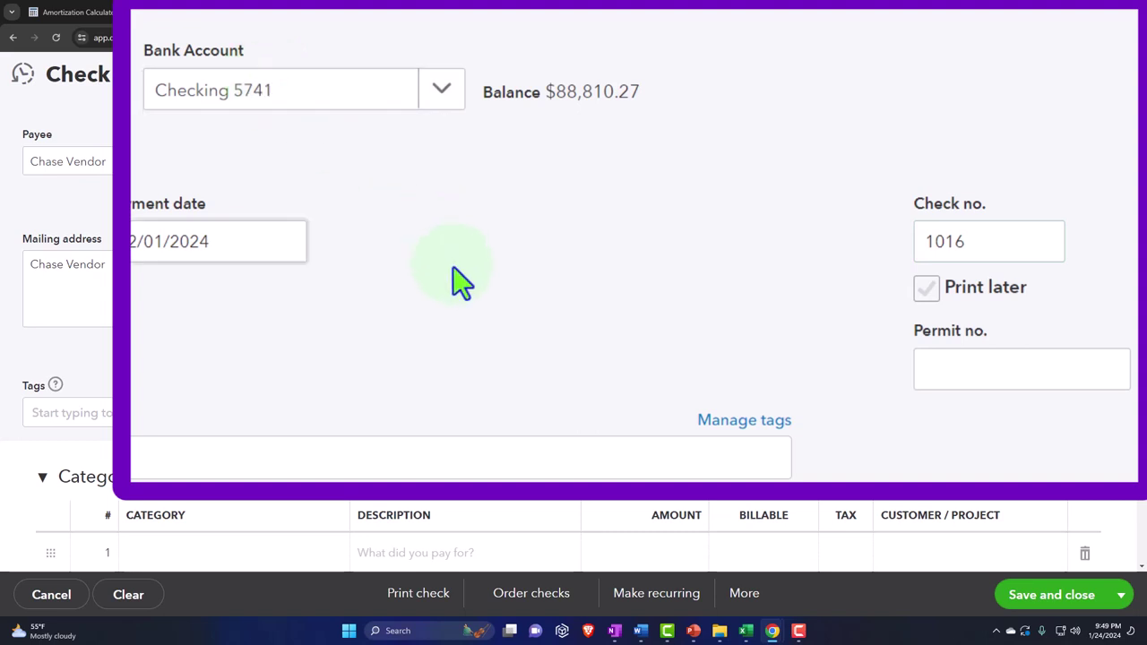
pyautogui.scroll(-1, 462, 286)
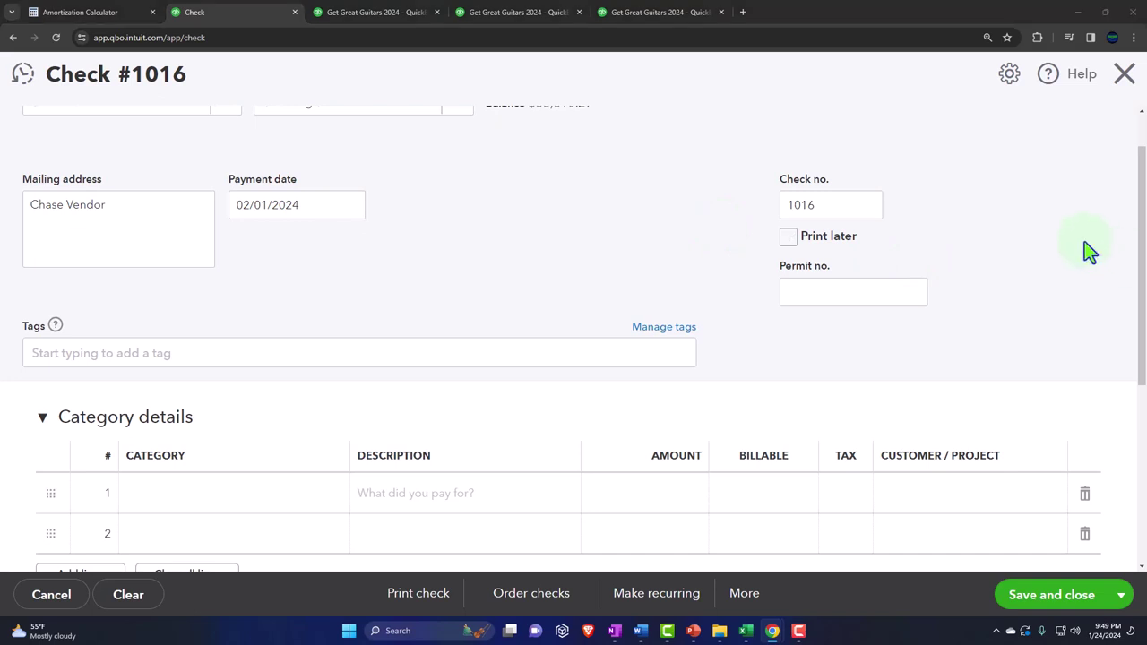
pyautogui.scroll(-2, 404, 288)
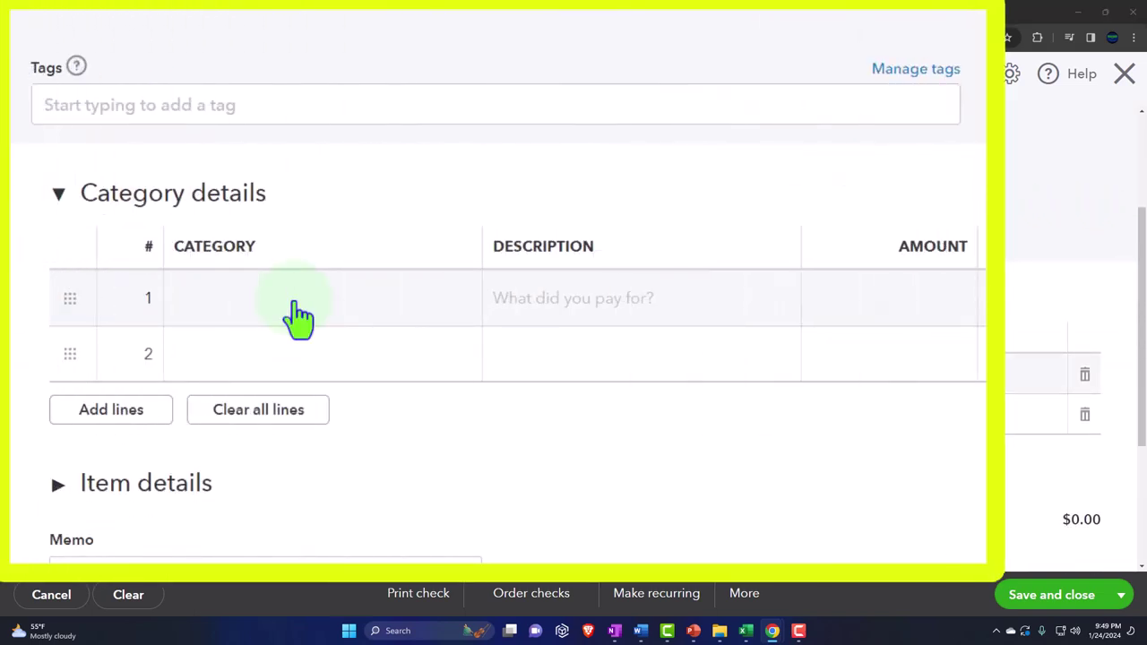
# - Set the first category line of the check to Loan Payable Current Portion
pyautogui.click(299, 315)
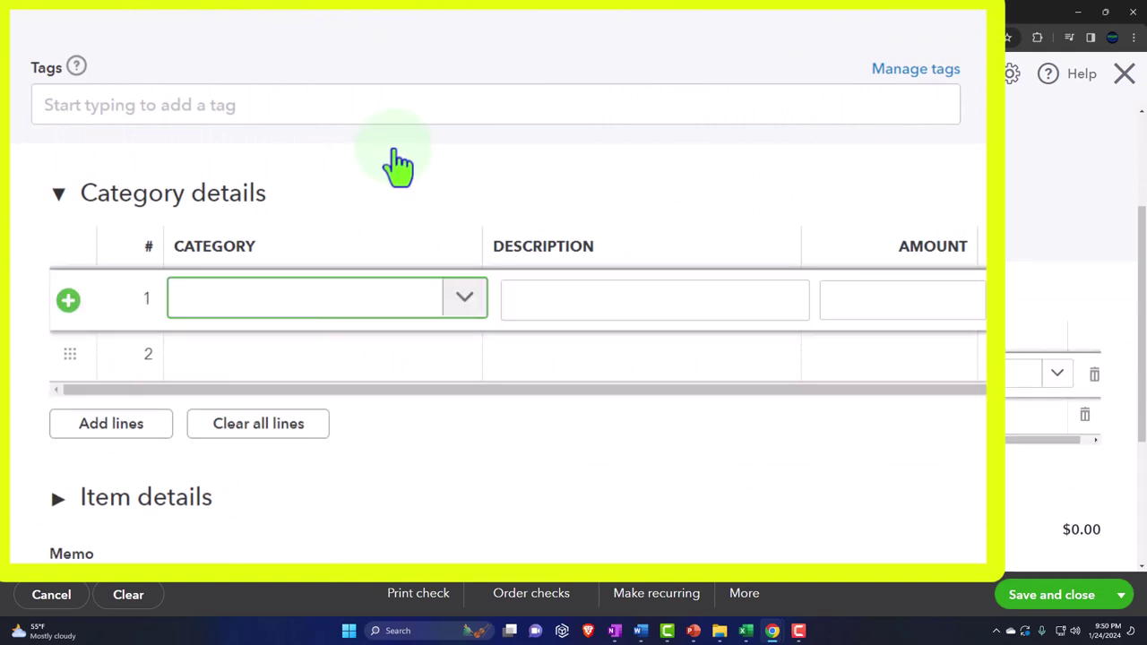
pyautogui.write('loan')
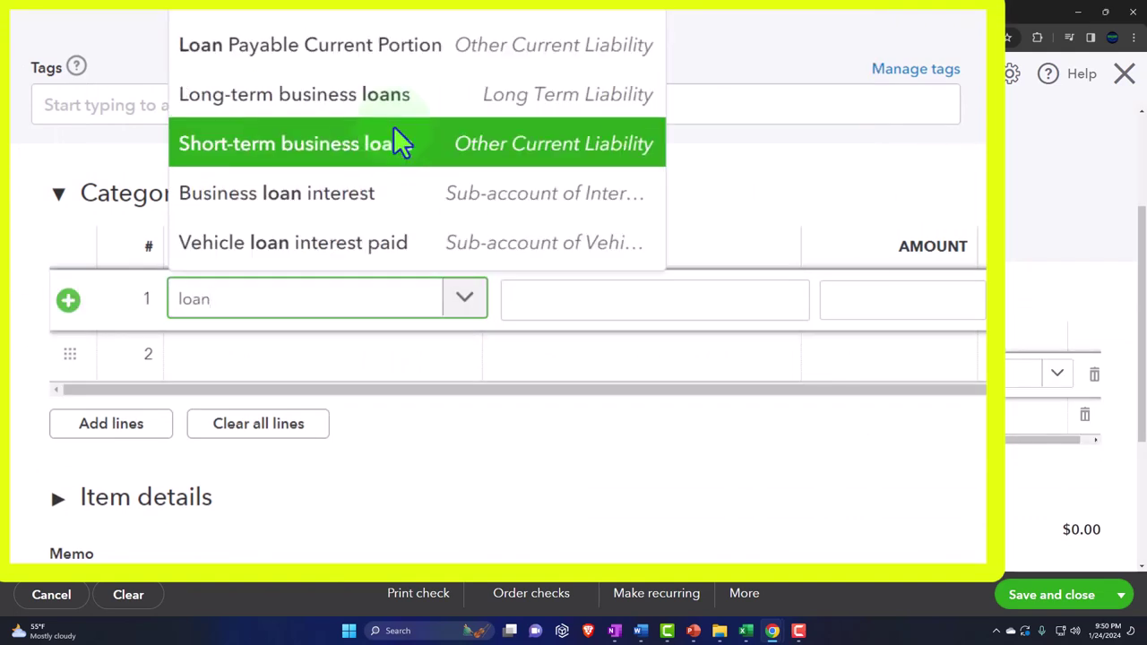
pyautogui.write(' pa')
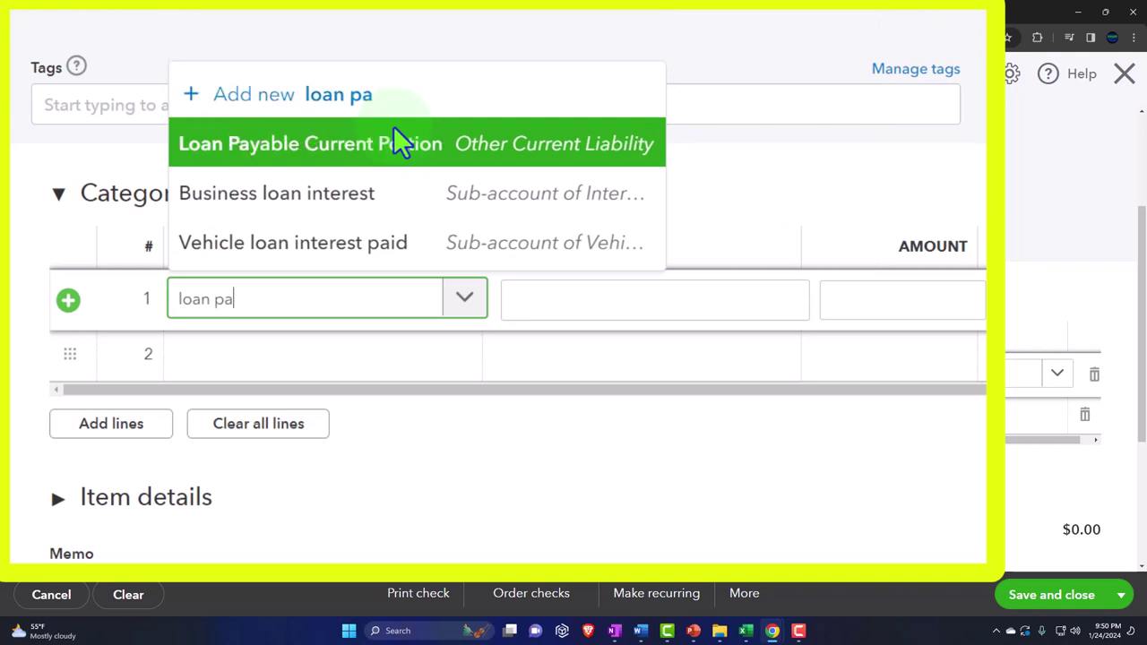
pyautogui.click(293, 152)
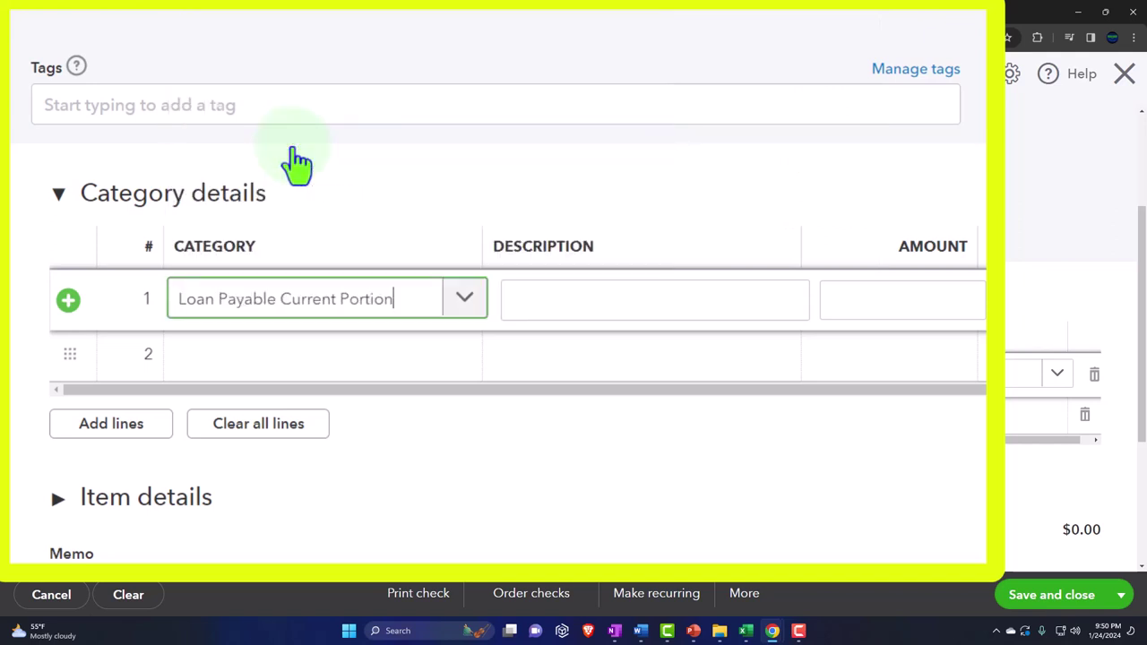
pyautogui.press('Tab')
pyautogui.press('Tab')
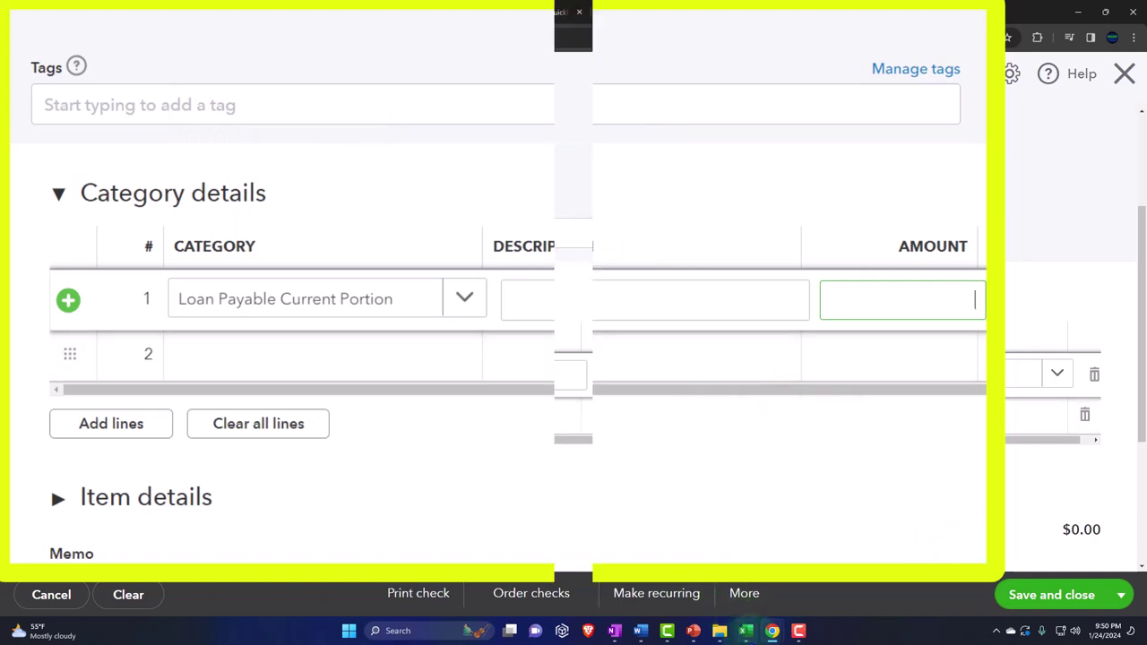
# - Look up the month 1 loan reduction in the Excel amortization table and enter 1,058.73 as the loan payable line's amount in QuickBooks Online
pyautogui.click(746, 631)
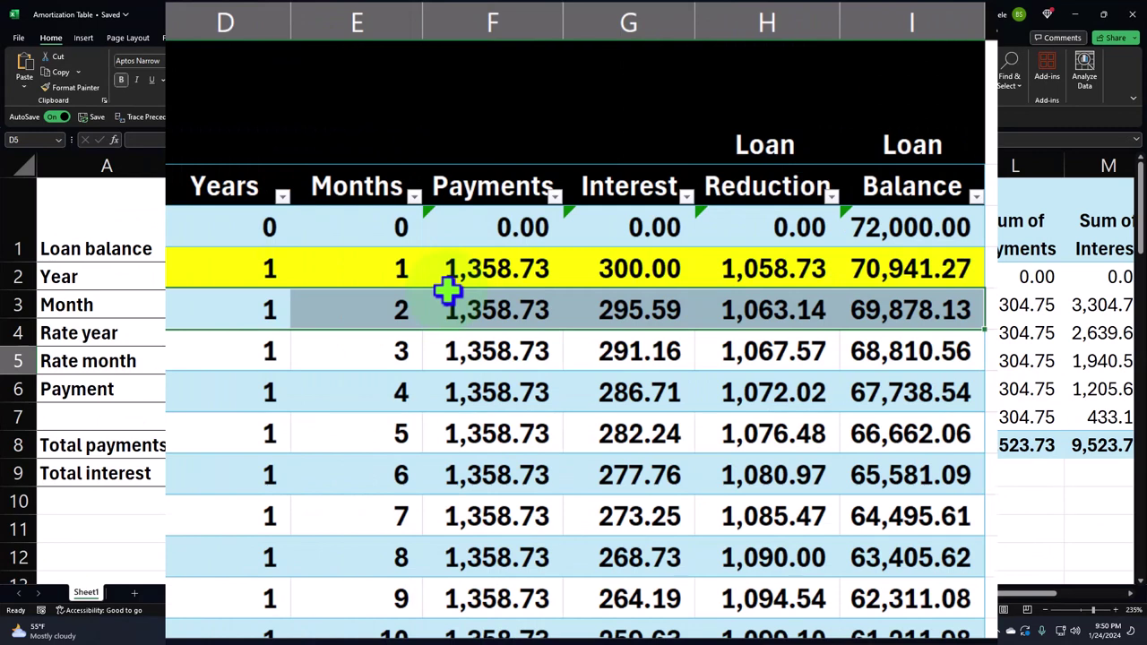
pyautogui.click(766, 272)
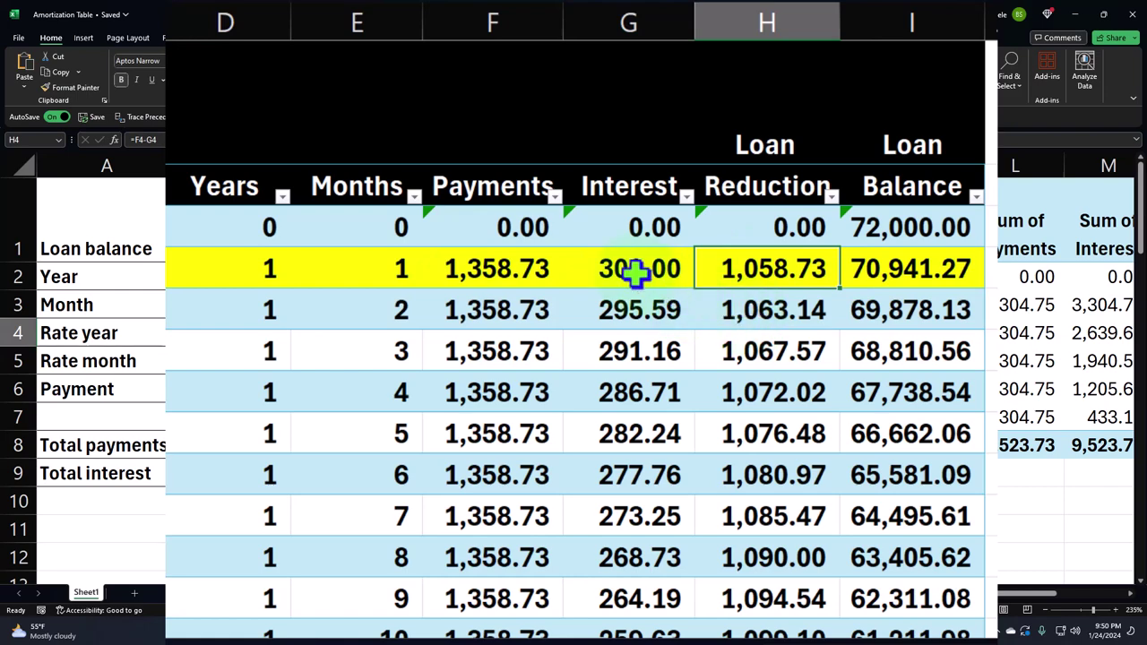
pyautogui.click(1075, 14)
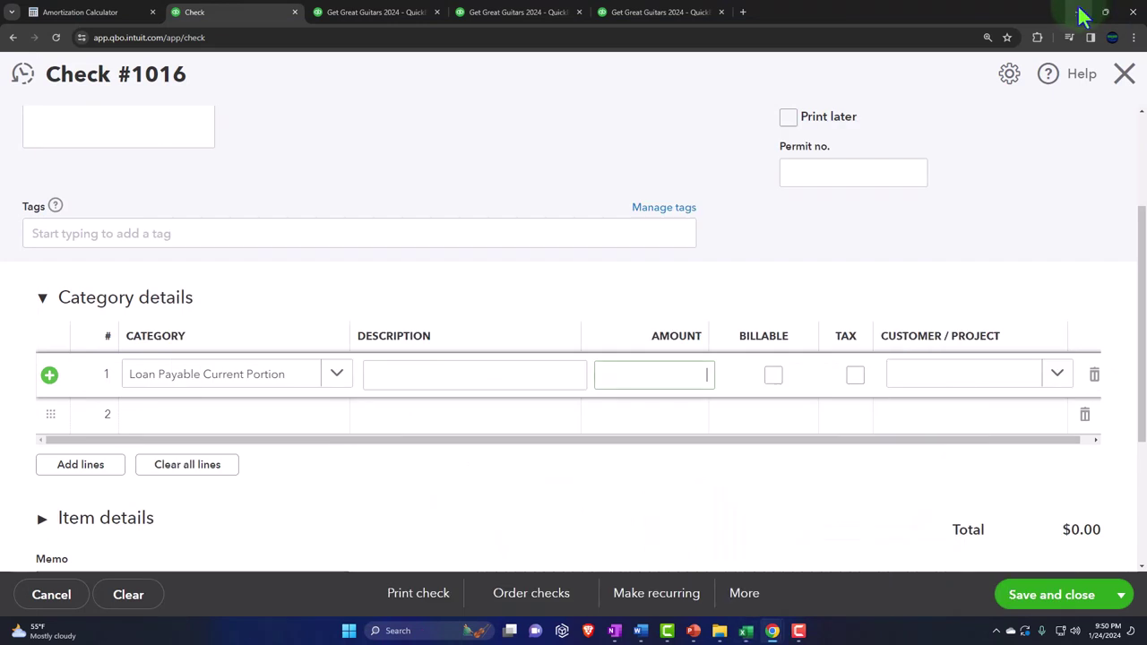
pyautogui.click(684, 371)
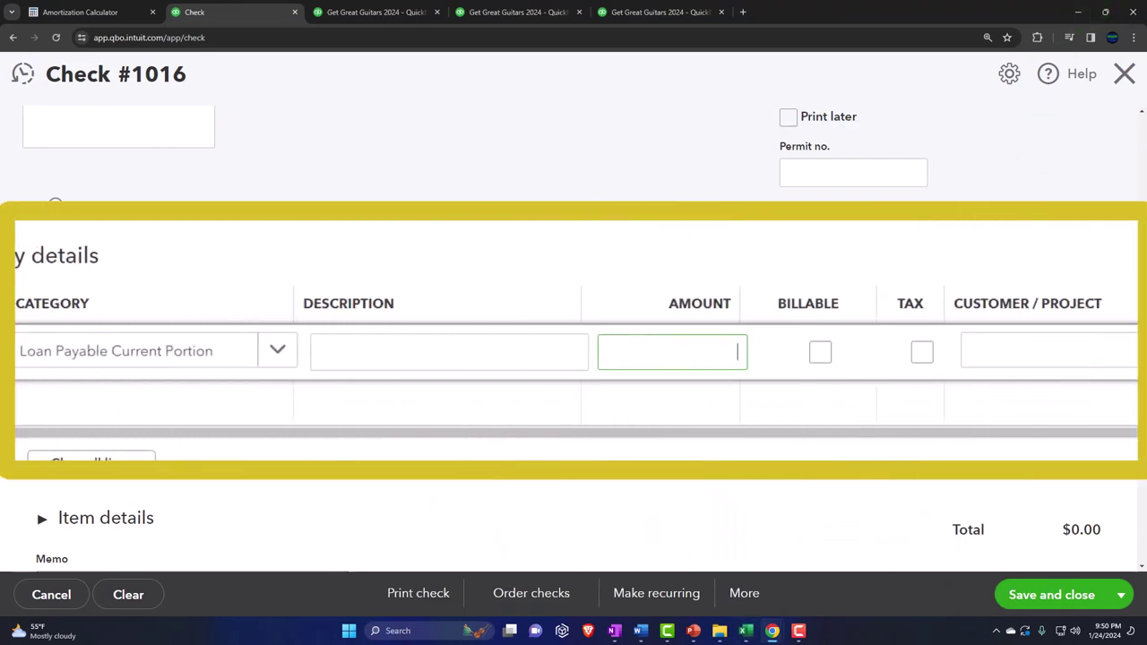
pyautogui.write('1,058')
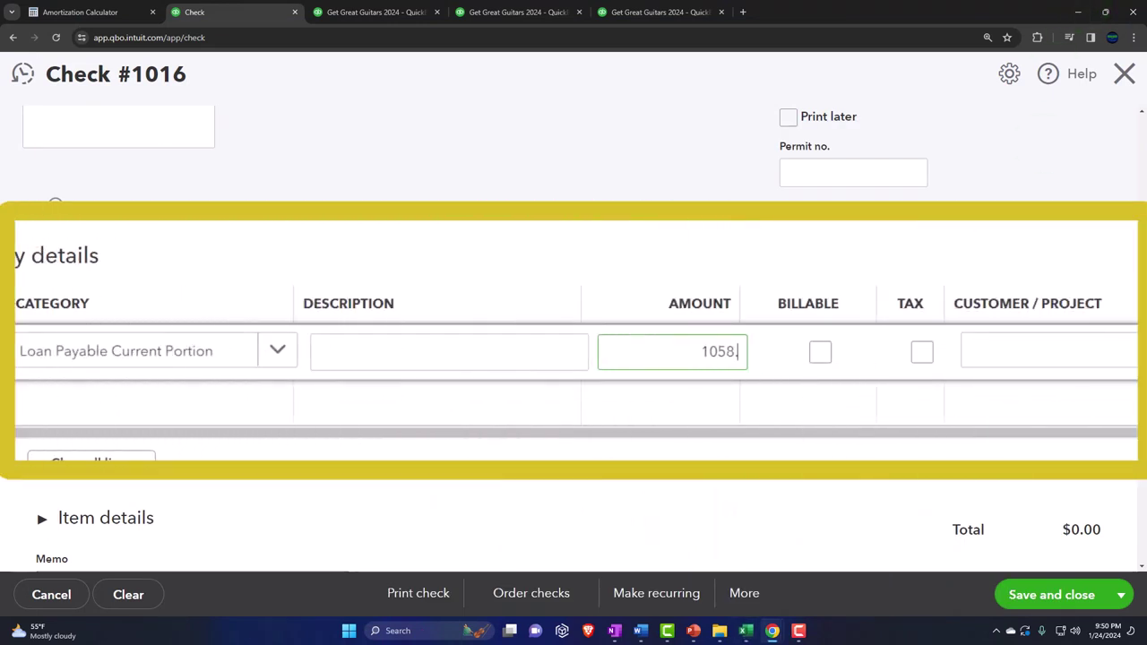
pyautogui.write('.73')
pyautogui.press('Tab')
pyautogui.press('Tab')
pyautogui.press('Tab')
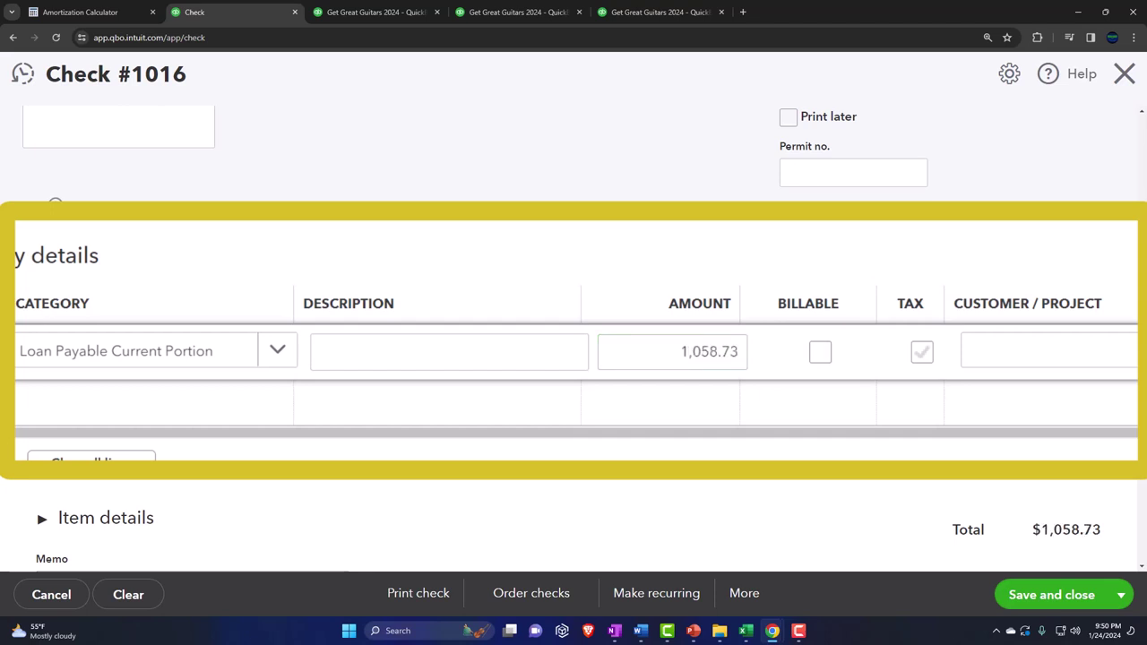
pyautogui.press('Tab')
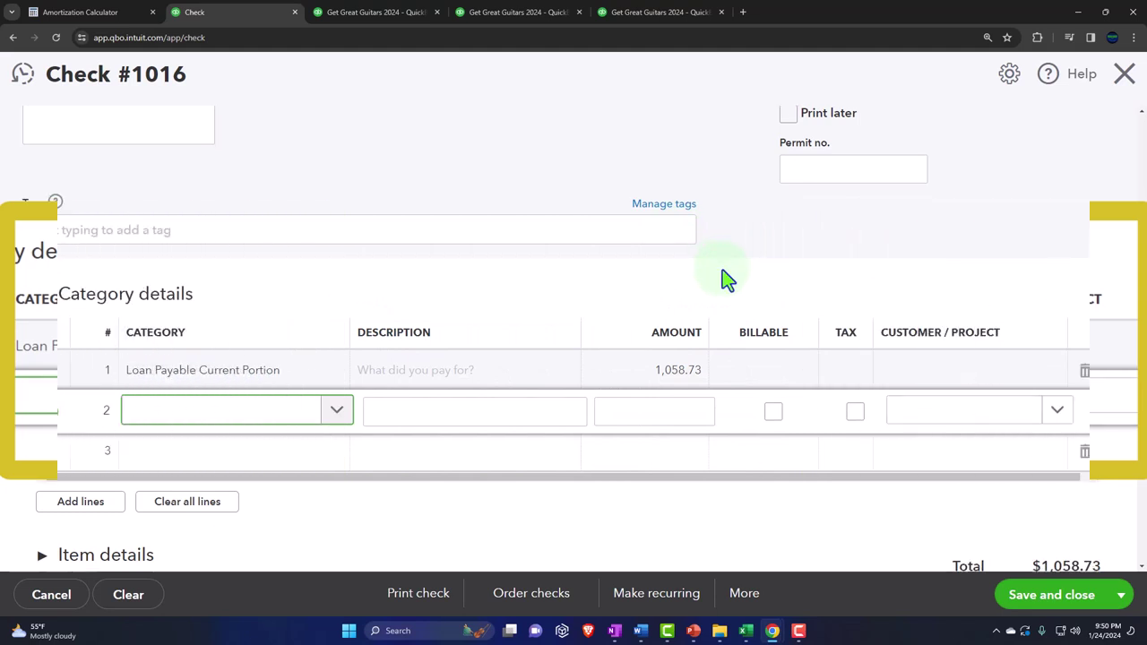
# - Set the second category line of the check to the Interest paid expense account
pyautogui.write('intere')
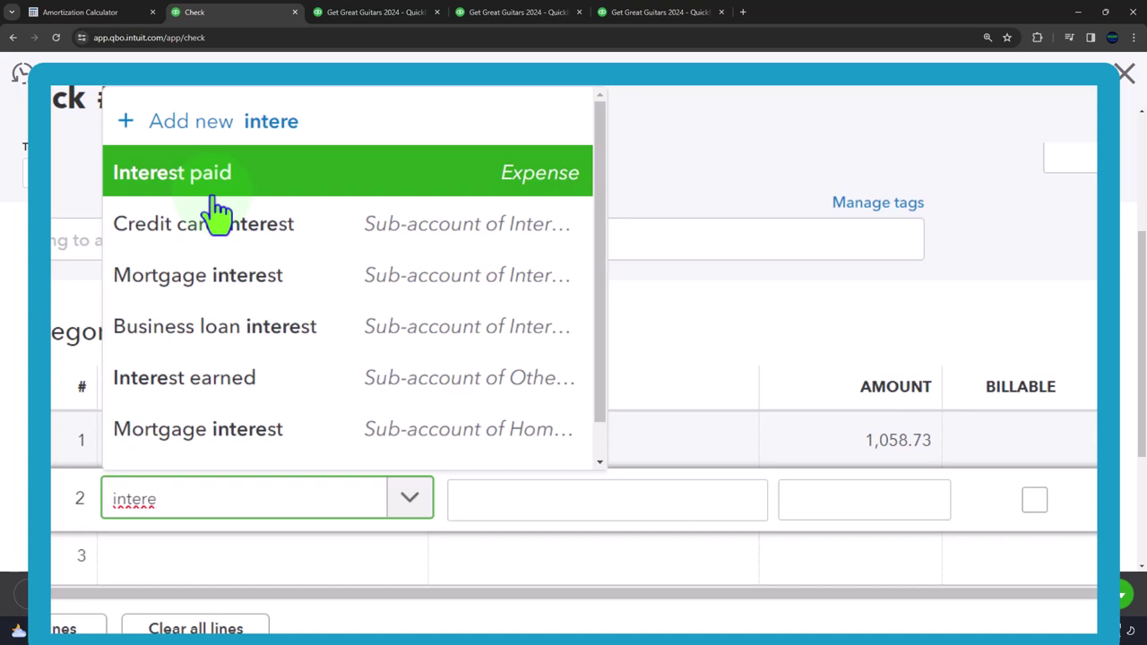
pyautogui.click(215, 188)
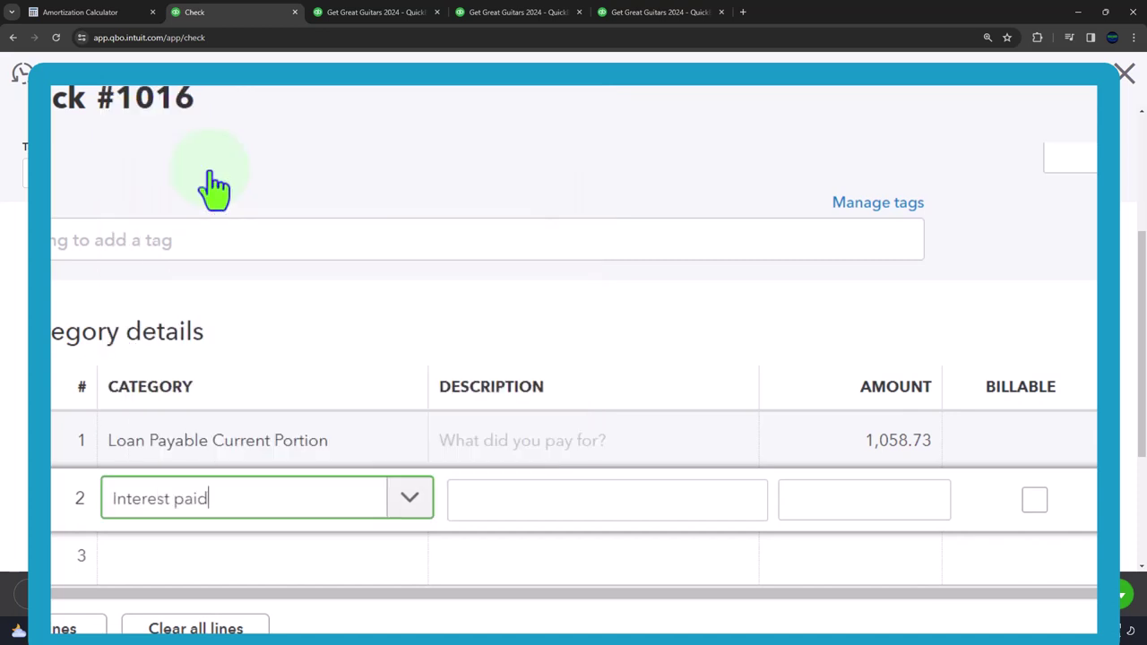
pyautogui.press('Tab')
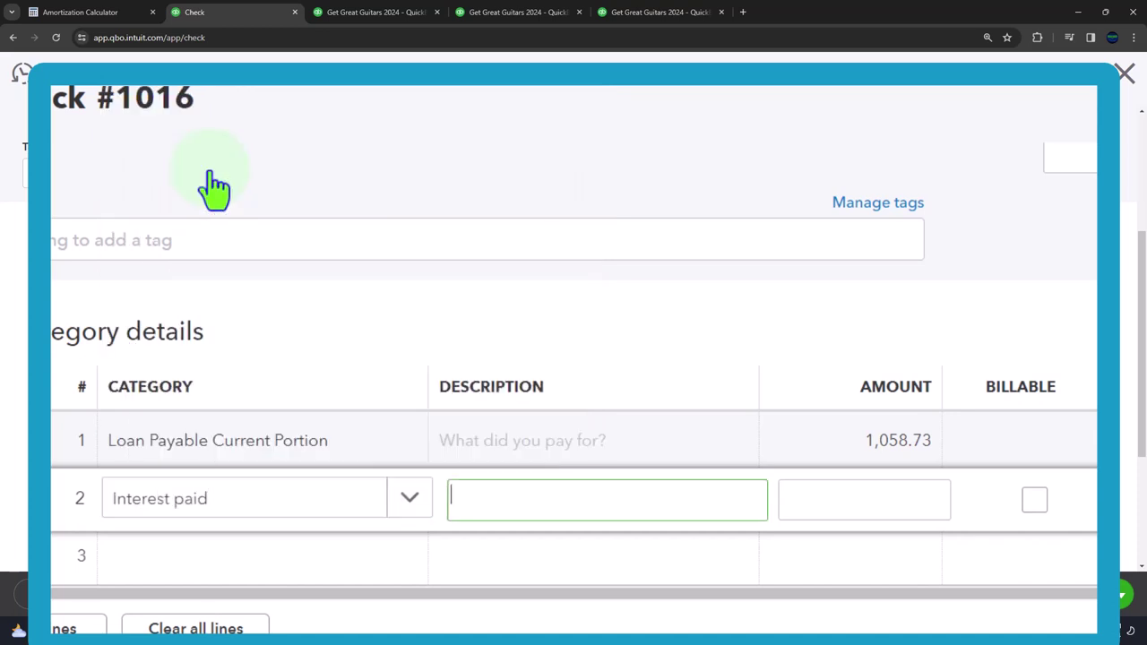
pyautogui.press('Tab')
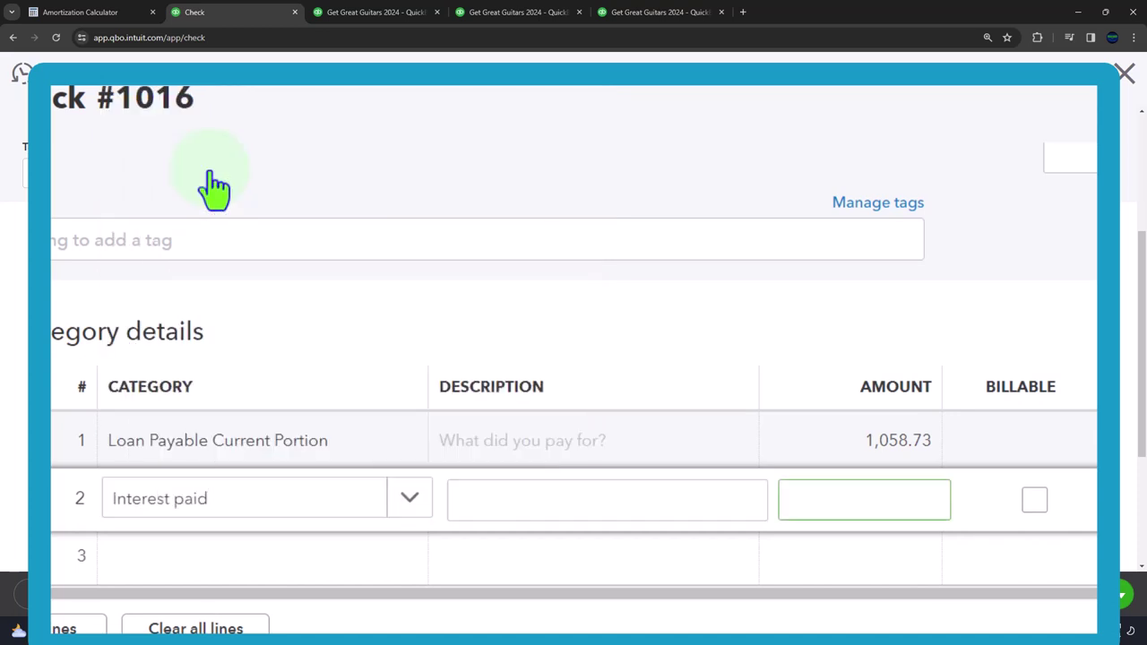
# - Look up the month 1 interest in the Excel amortization table and enter 300 as the Interest paid line's amount in QuickBooks Online
pyautogui.click(745, 631)
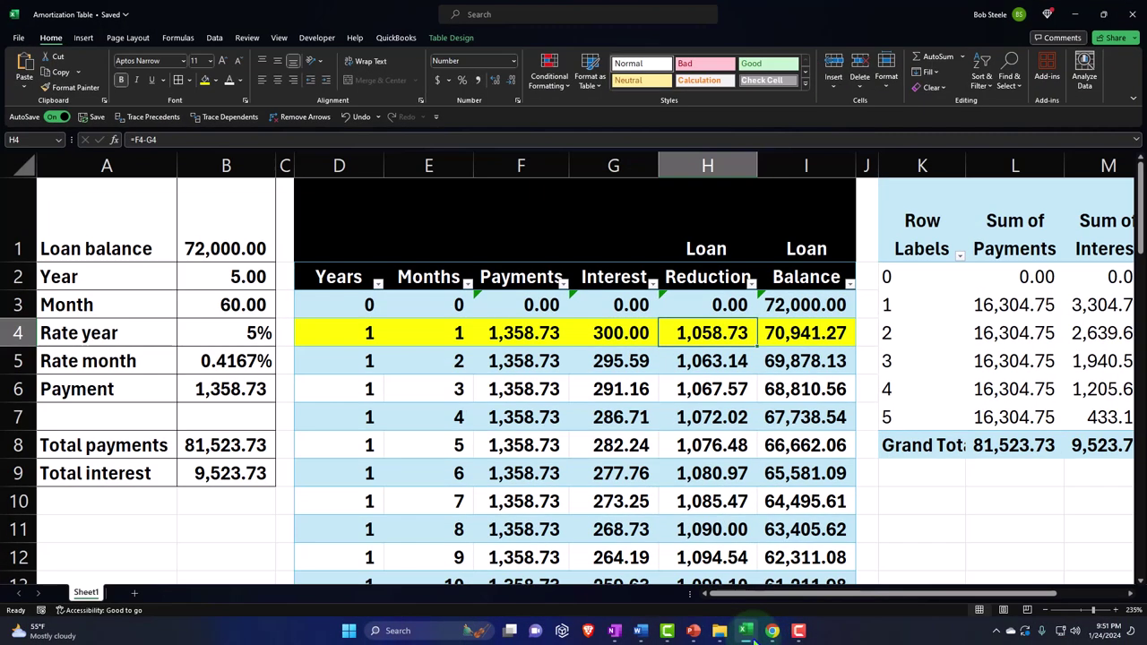
pyautogui.click(644, 332)
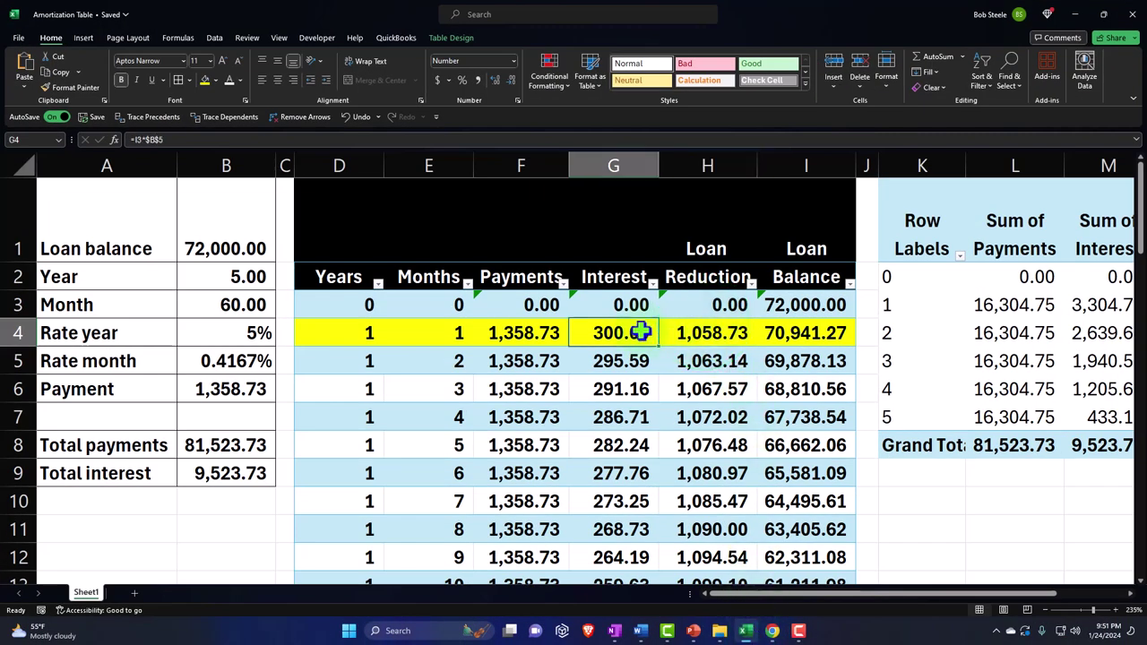
pyautogui.click(1074, 15)
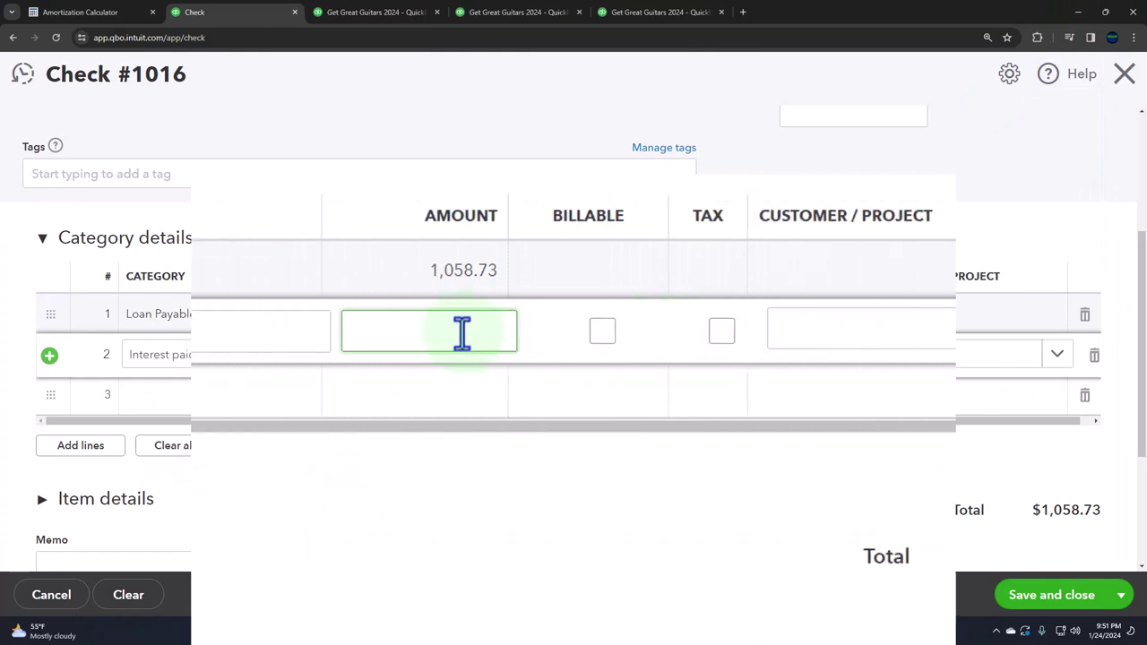
pyautogui.click(461, 330)
pyautogui.write('300')
pyautogui.press('Tab')
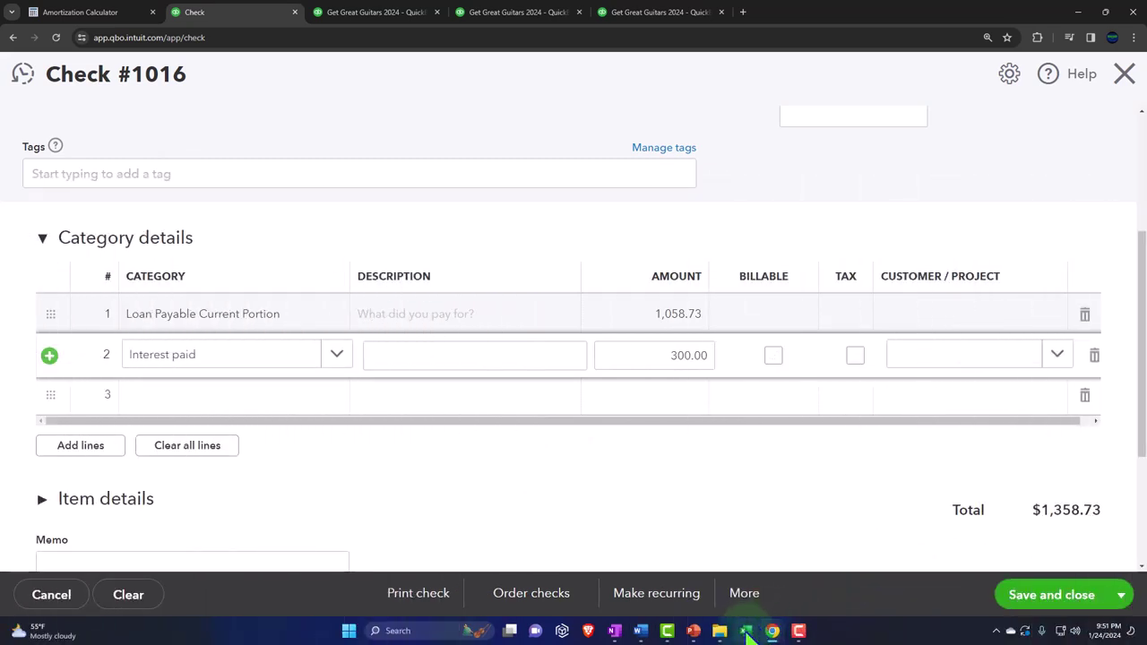
# - Compare the check's total with the month 1 payment in the Excel amortization table and review the check's header and category lines
pyautogui.click(744, 631)
pyautogui.click(522, 334)
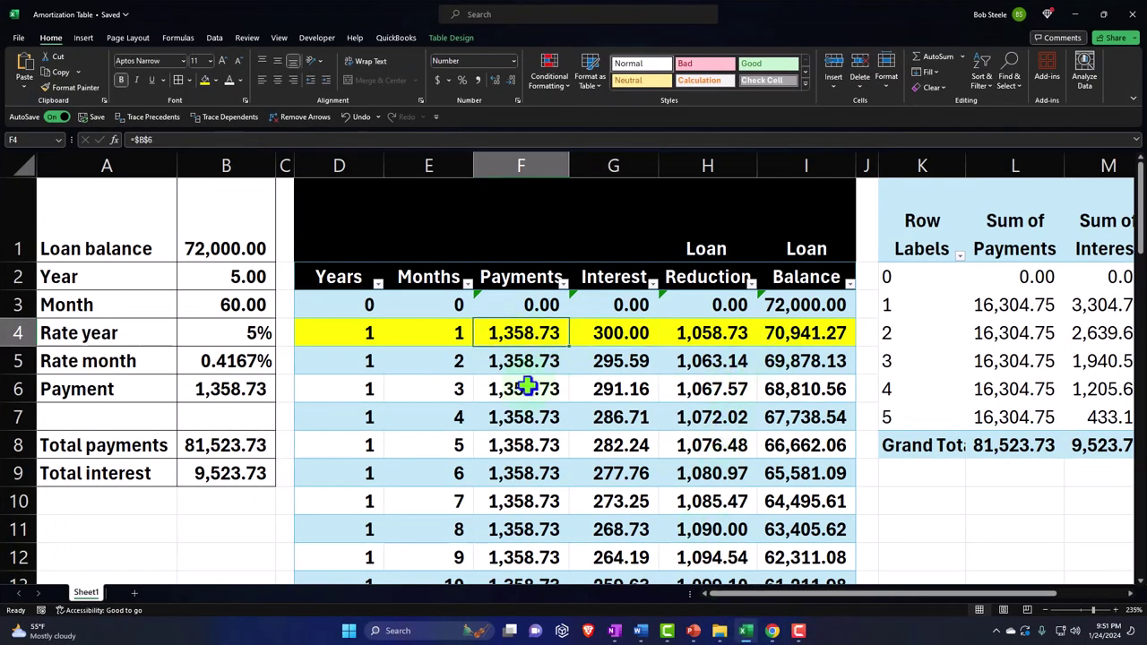
pyautogui.click(1077, 15)
pyautogui.scroll(4, 440, 428)
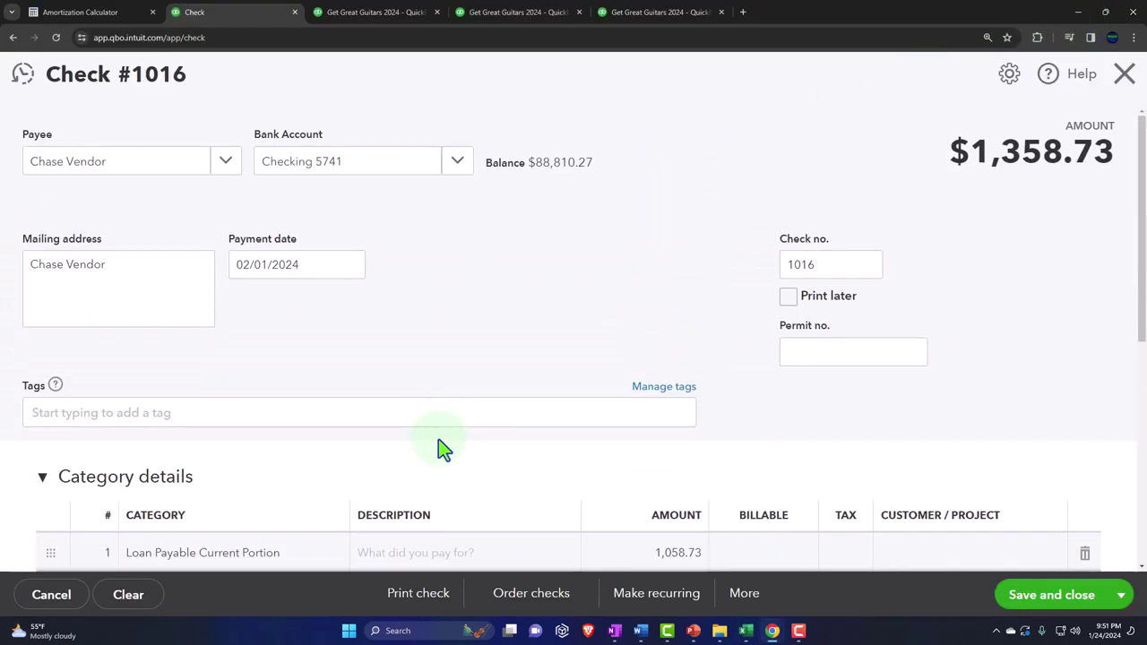
pyautogui.click(293, 188)
pyautogui.scroll(-3, 290, 189)
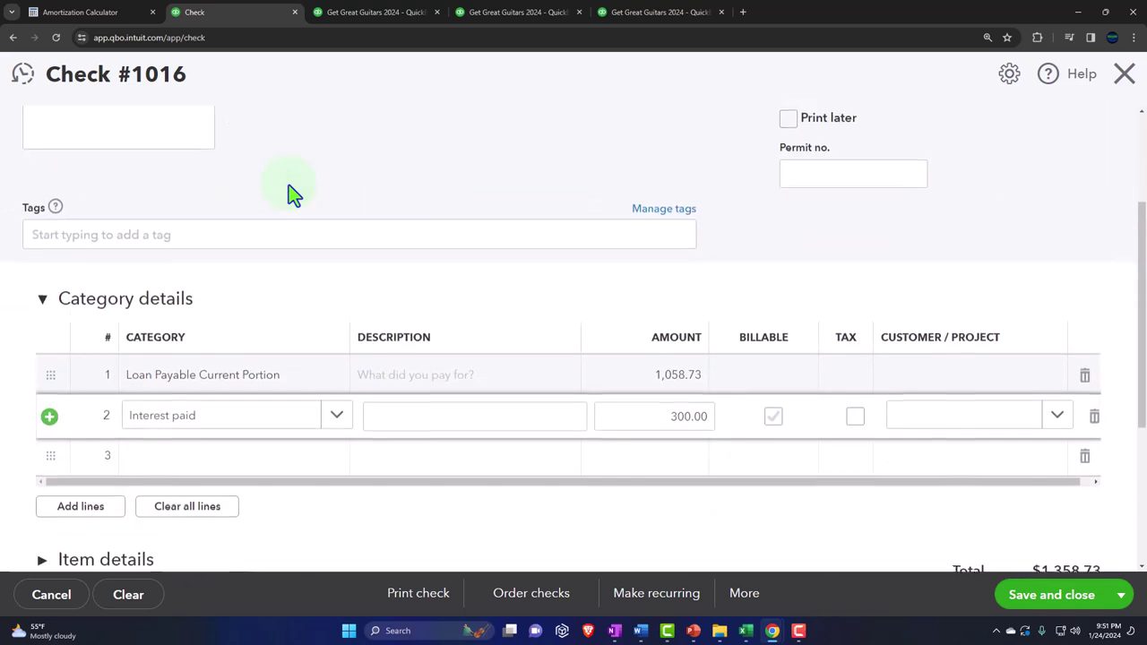
pyautogui.click(628, 358)
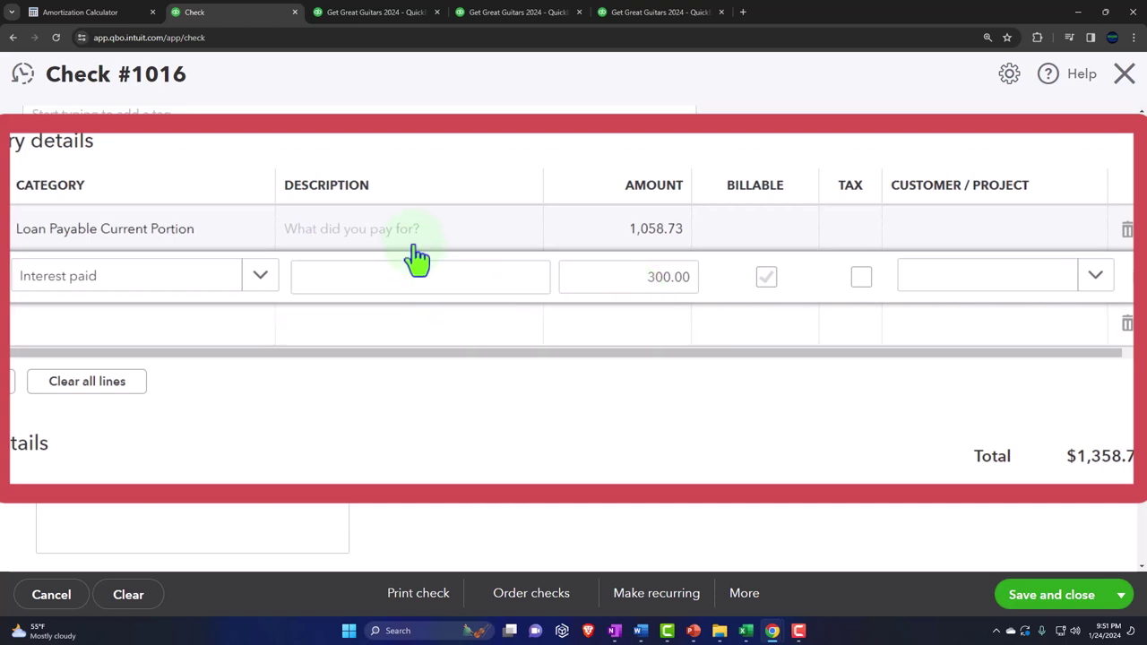
pyautogui.click(564, 235)
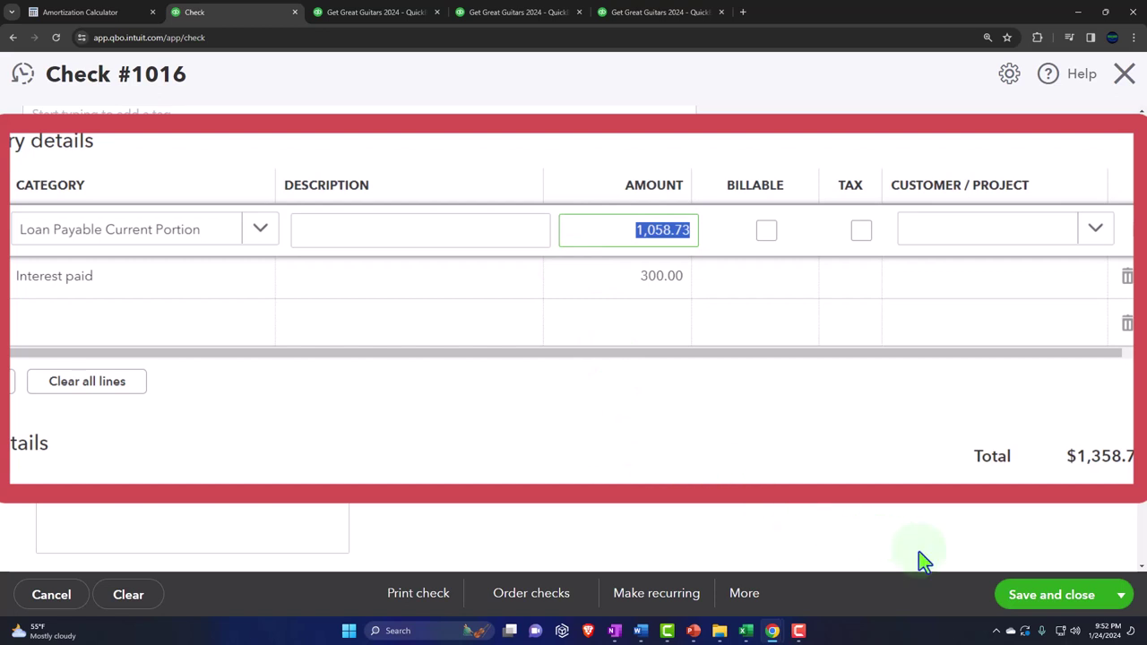
# - Save and close the check, and bring up the already open Balance Sheet report
pyautogui.click(1071, 593)
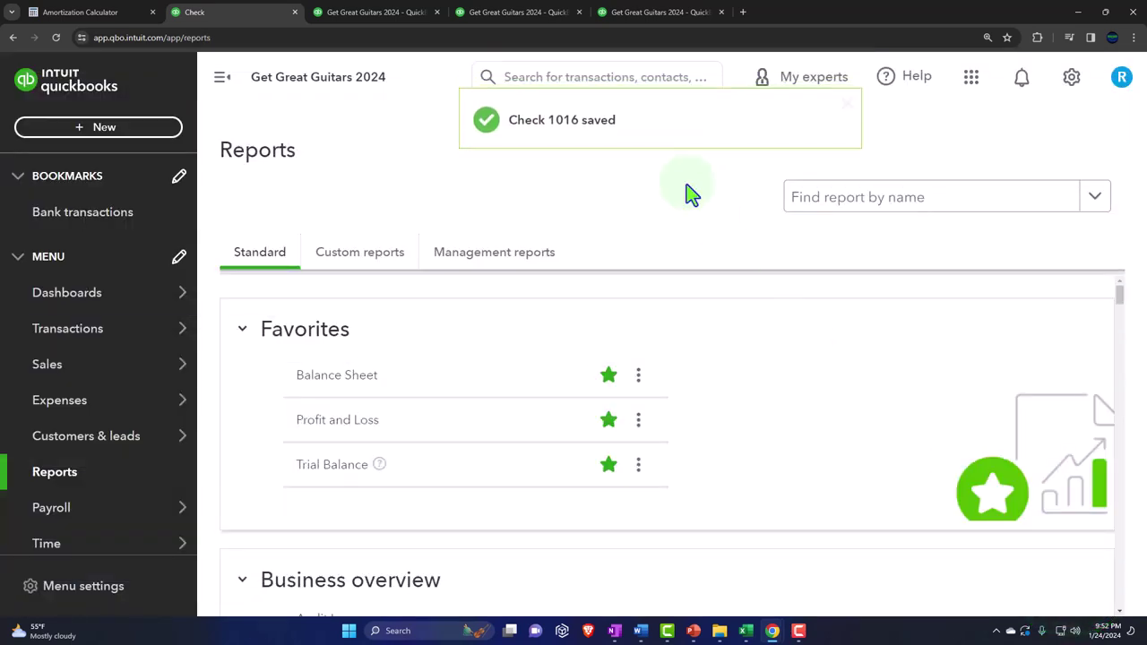
pyautogui.click(394, 13)
pyautogui.scroll(15, 229, 314)
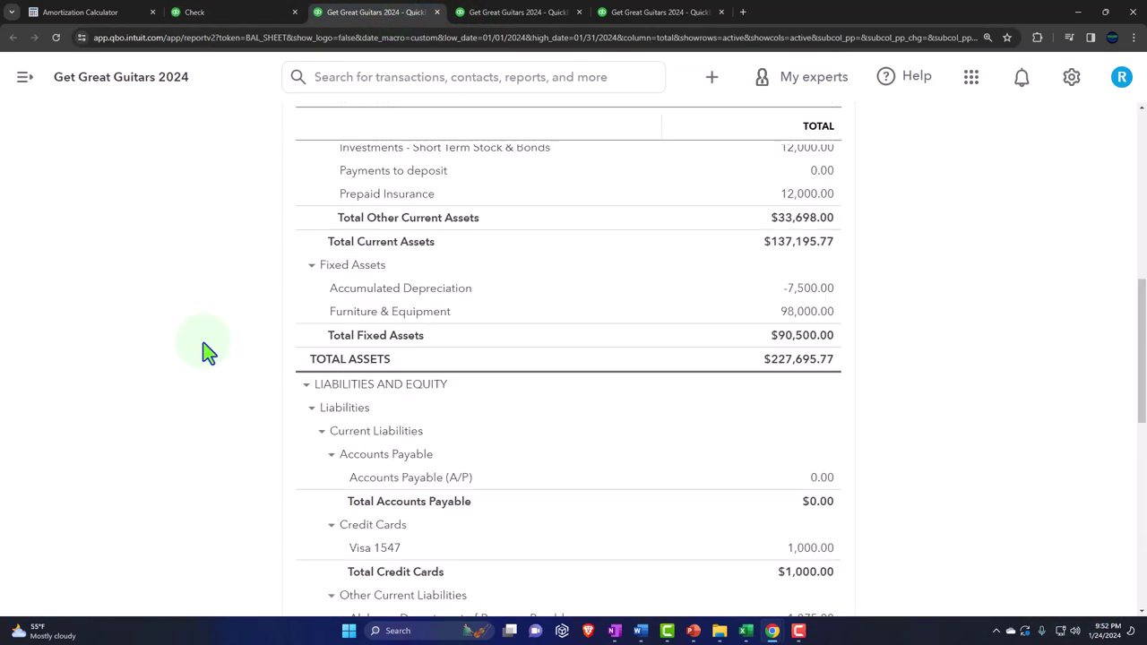
pyautogui.scroll(-3, 748, 384)
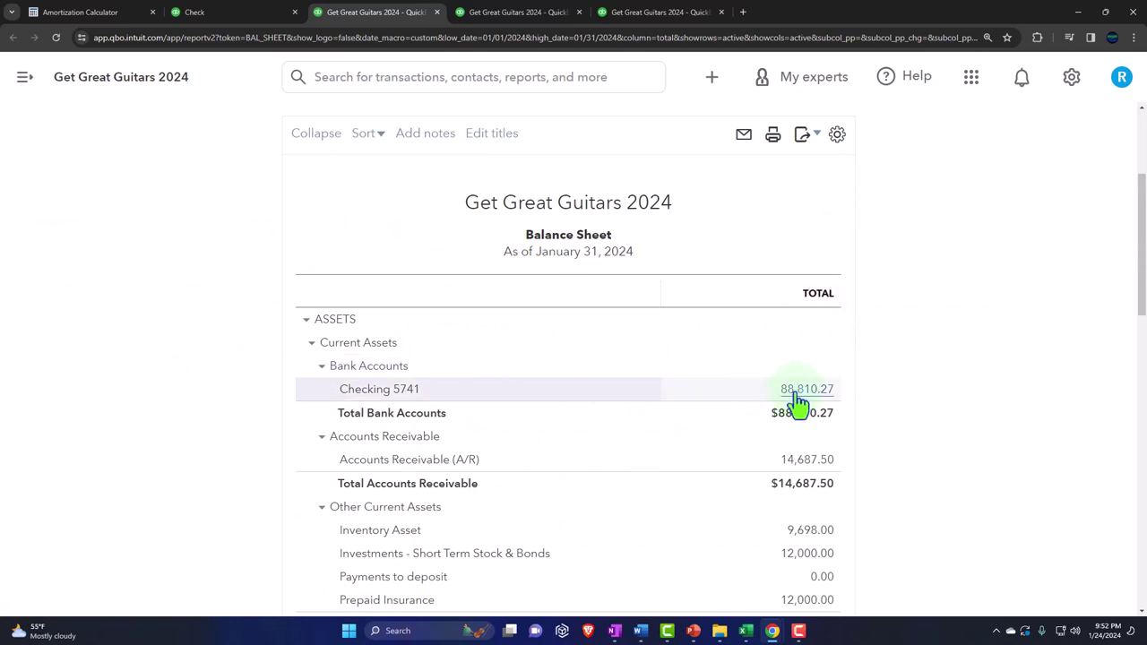
# - Run the Balance Sheet report with an end date of 02/28/2024 and columns displayed by months
pyautogui.scroll(2, 798, 406)
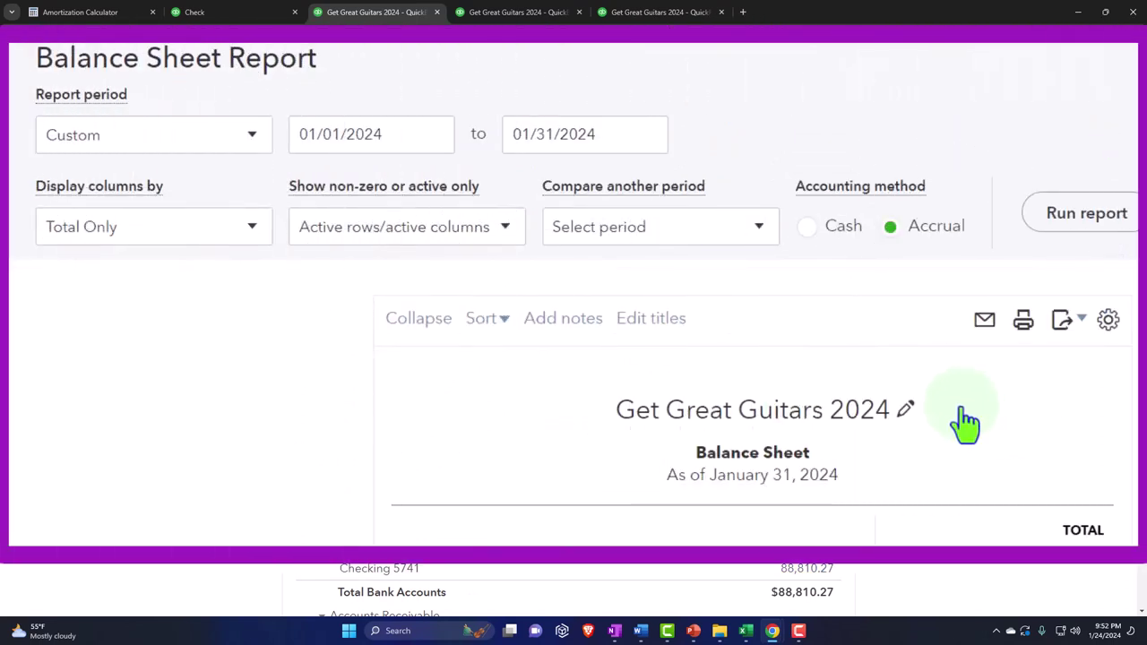
pyautogui.click(626, 130)
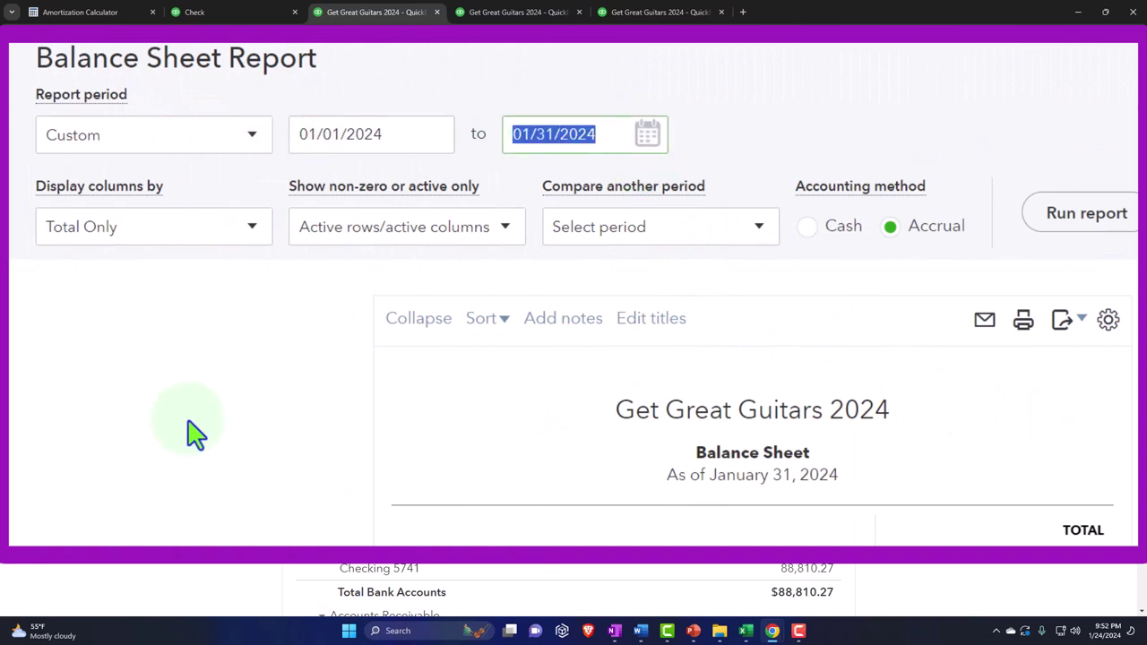
pyautogui.write('02')
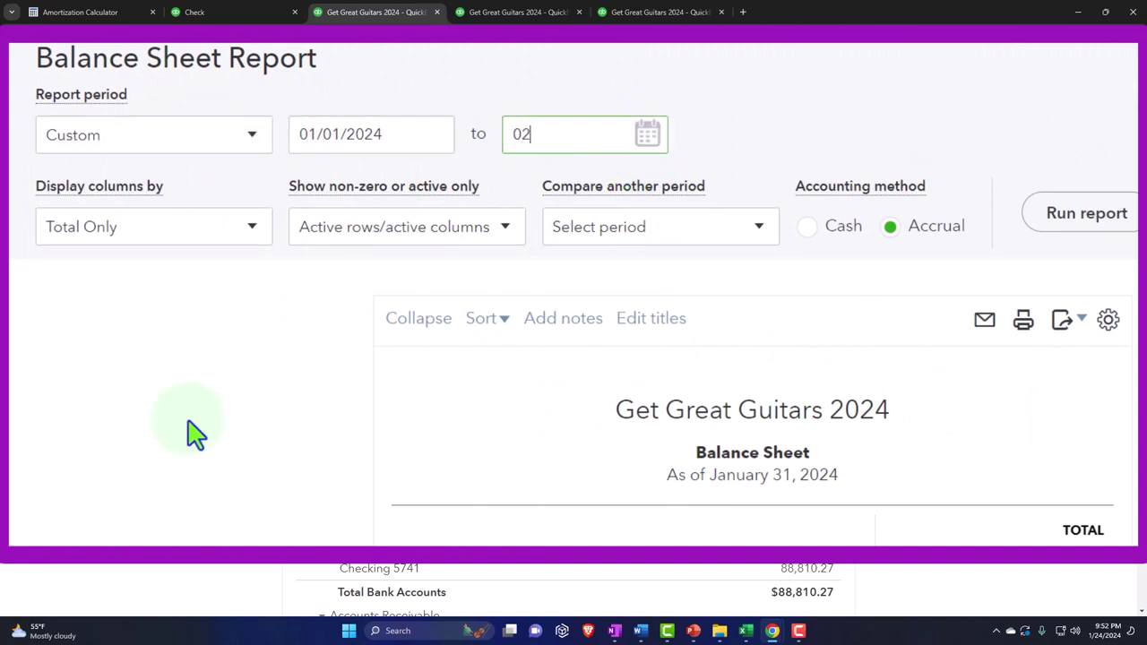
pyautogui.write('/28/2024')
pyautogui.press('Tab')
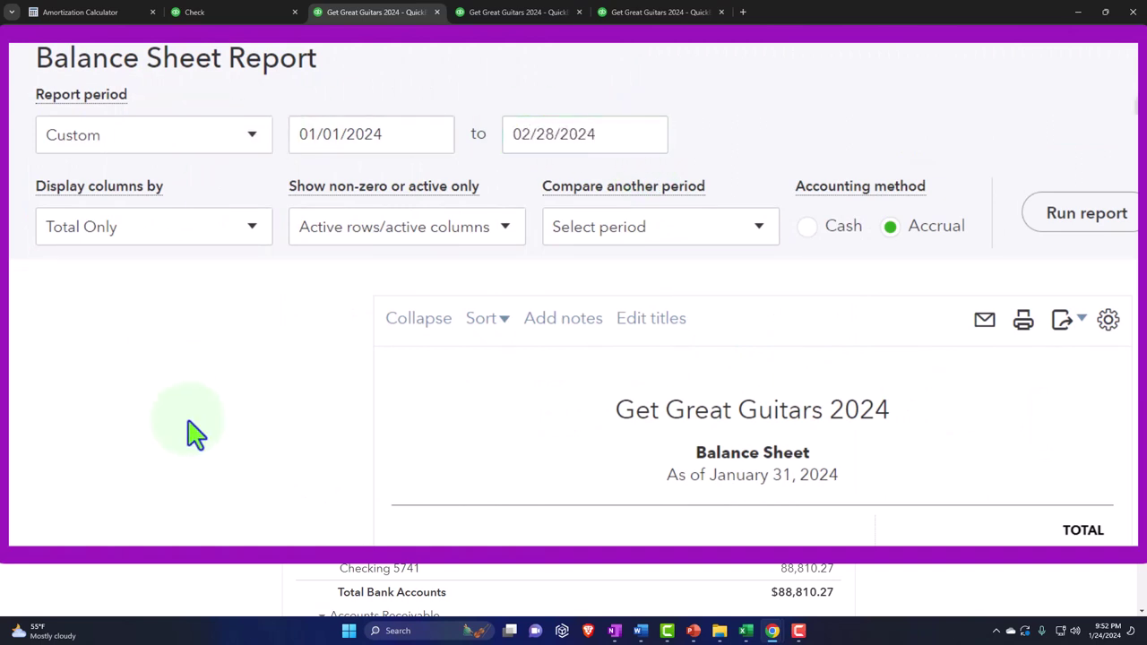
pyautogui.click(253, 235)
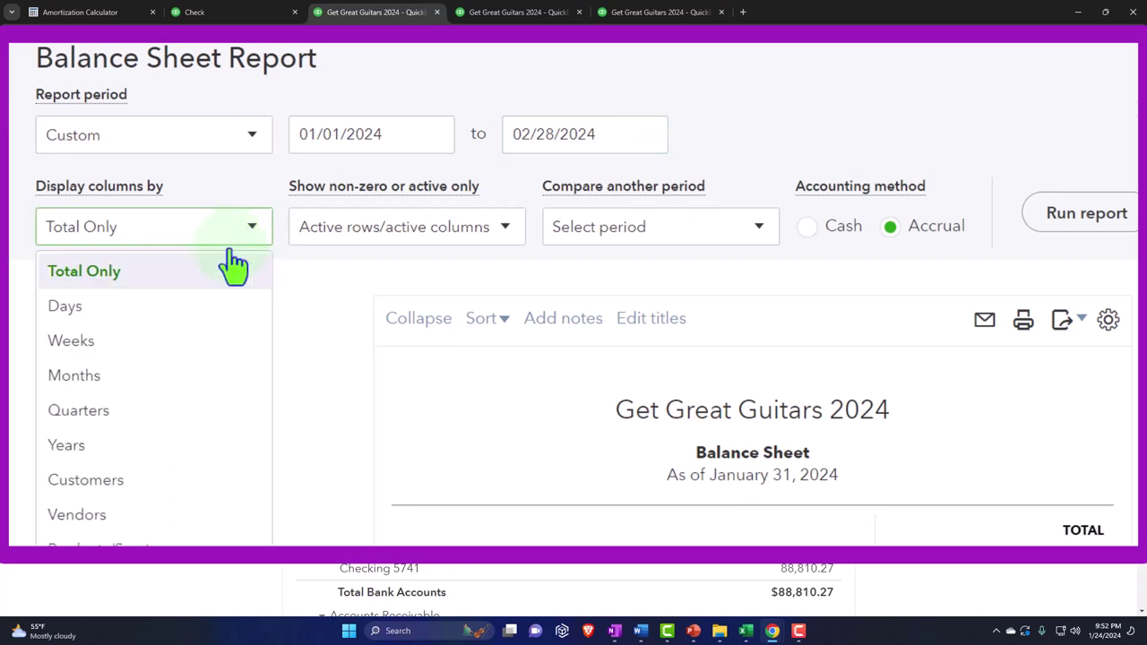
pyautogui.click(138, 381)
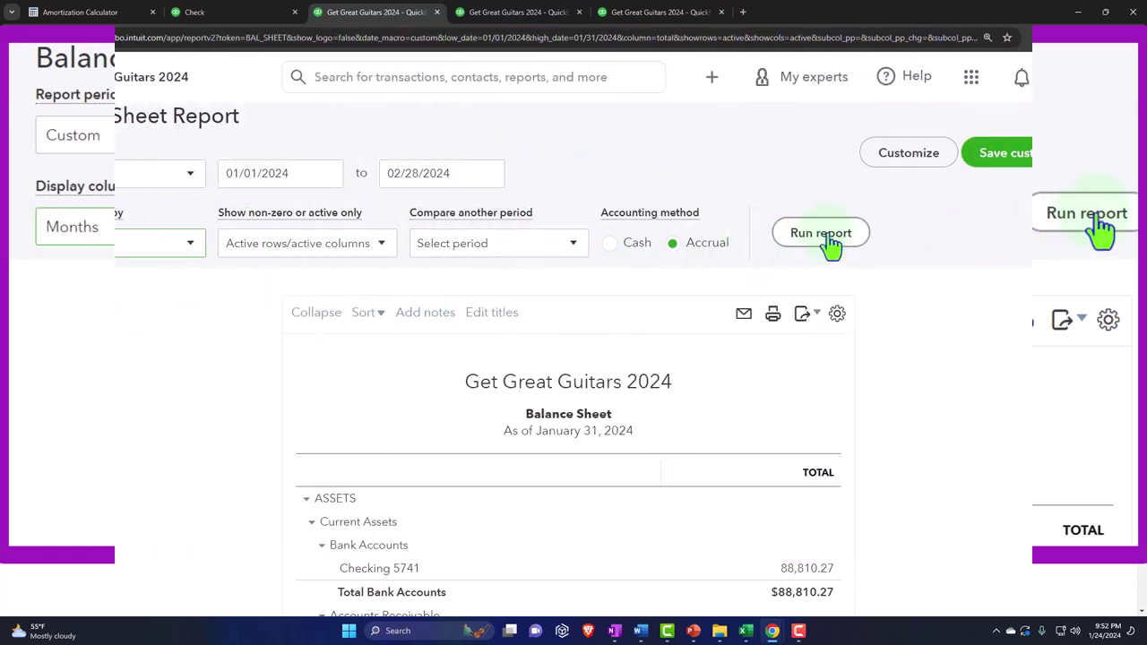
pyautogui.click(1084, 215)
pyautogui.scroll(-3, 829, 242)
pyautogui.scroll(-1, 831, 244)
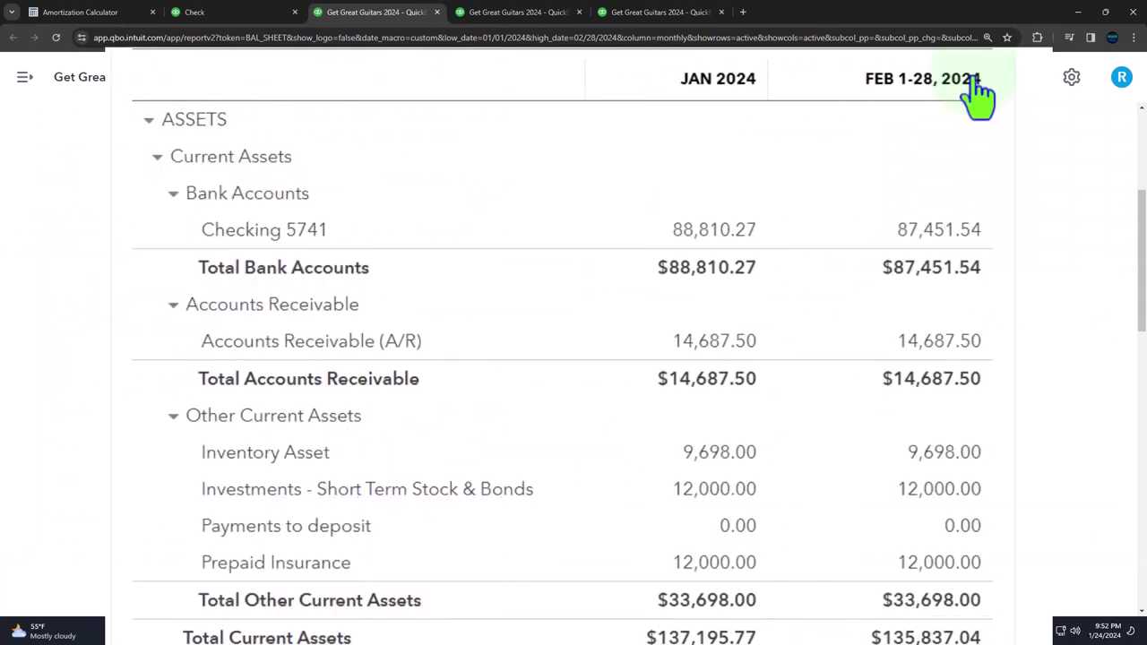
# - Examine the February 2024 transactions behind the checking account balance and return to the Balance Sheet report
pyautogui.scroll(-1, 980, 94)
pyautogui.click(956, 152)
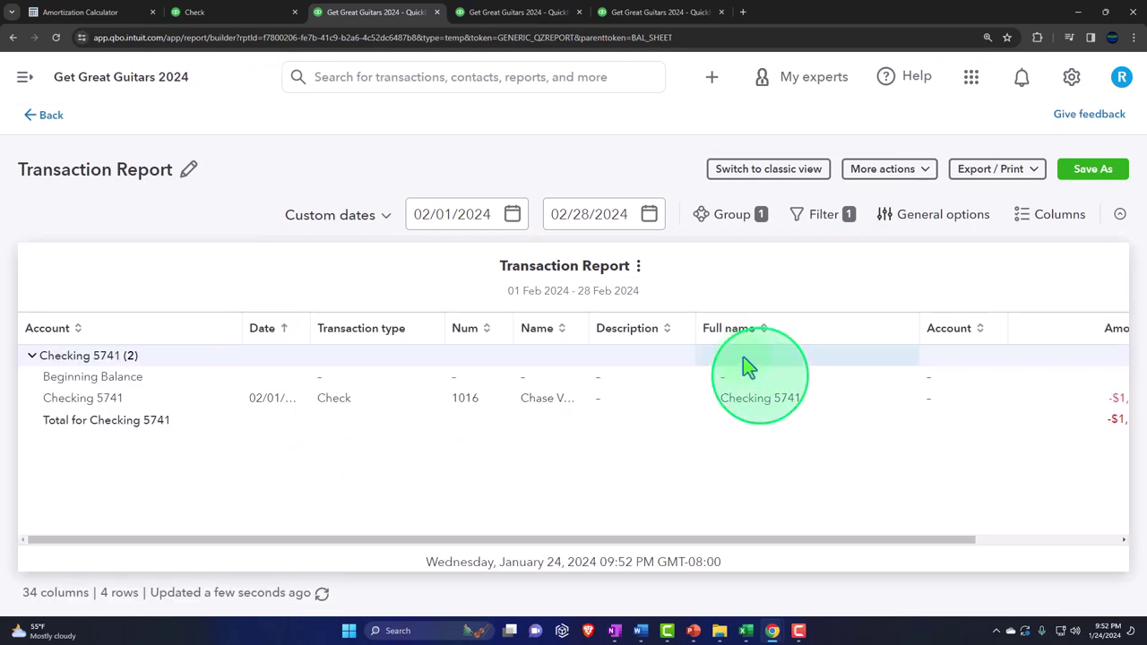
pyautogui.hotkey('ctrl', '-')
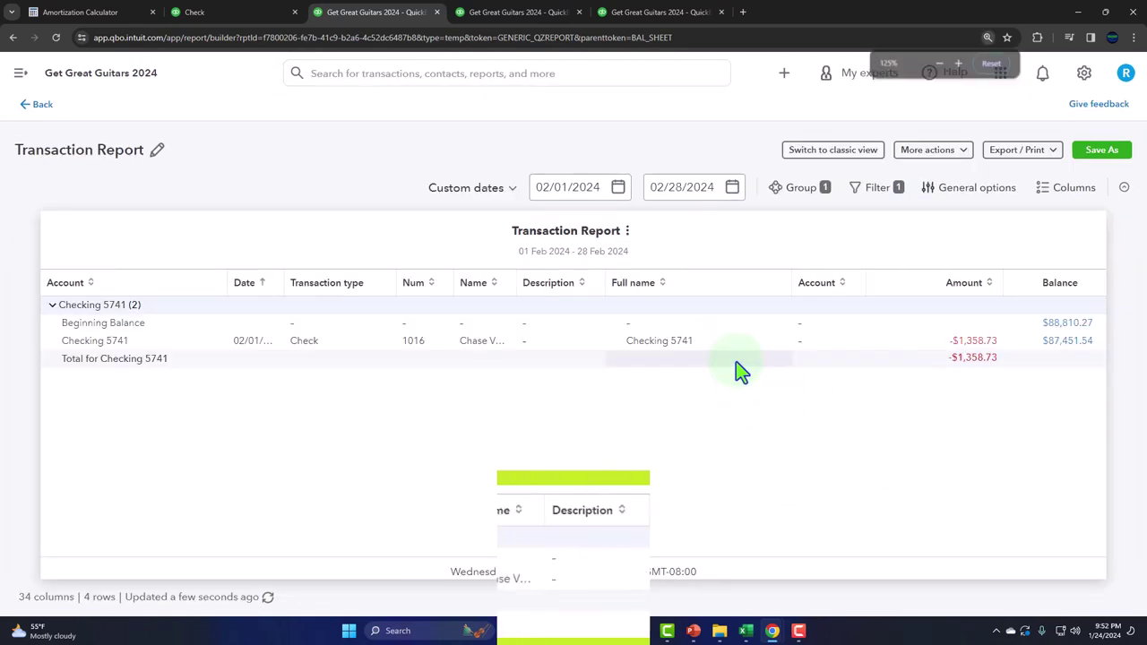
pyautogui.click(43, 115)
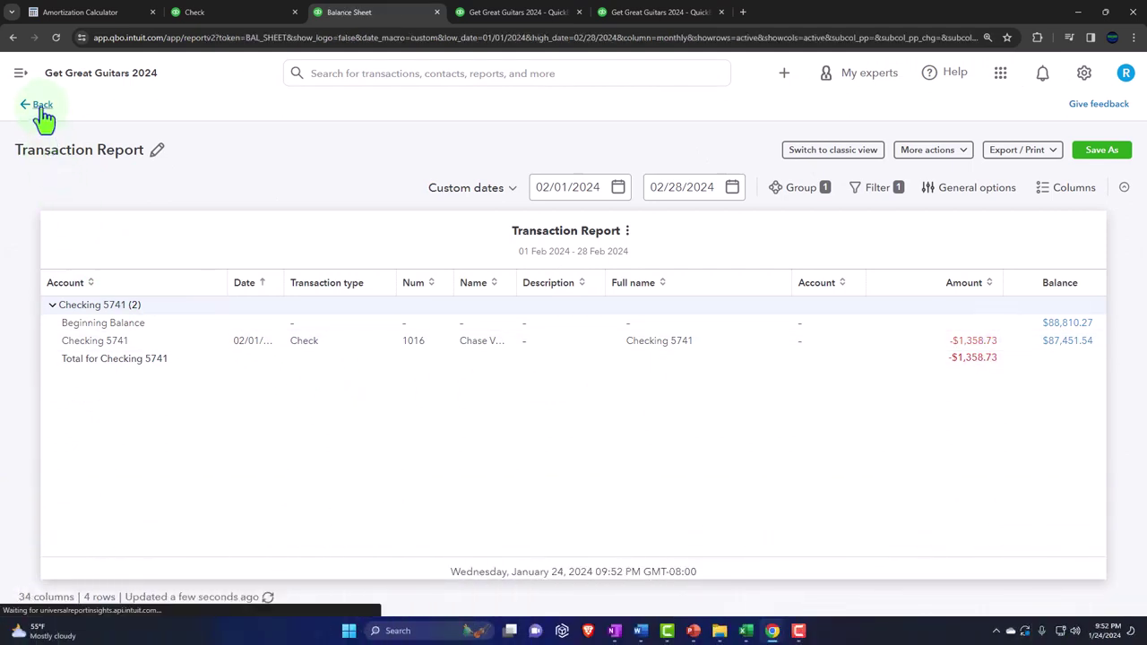
# - Run the already open Profit and Loss report with an end date of 02/28/2024 and columns displayed by months
pyautogui.click(481, 14)
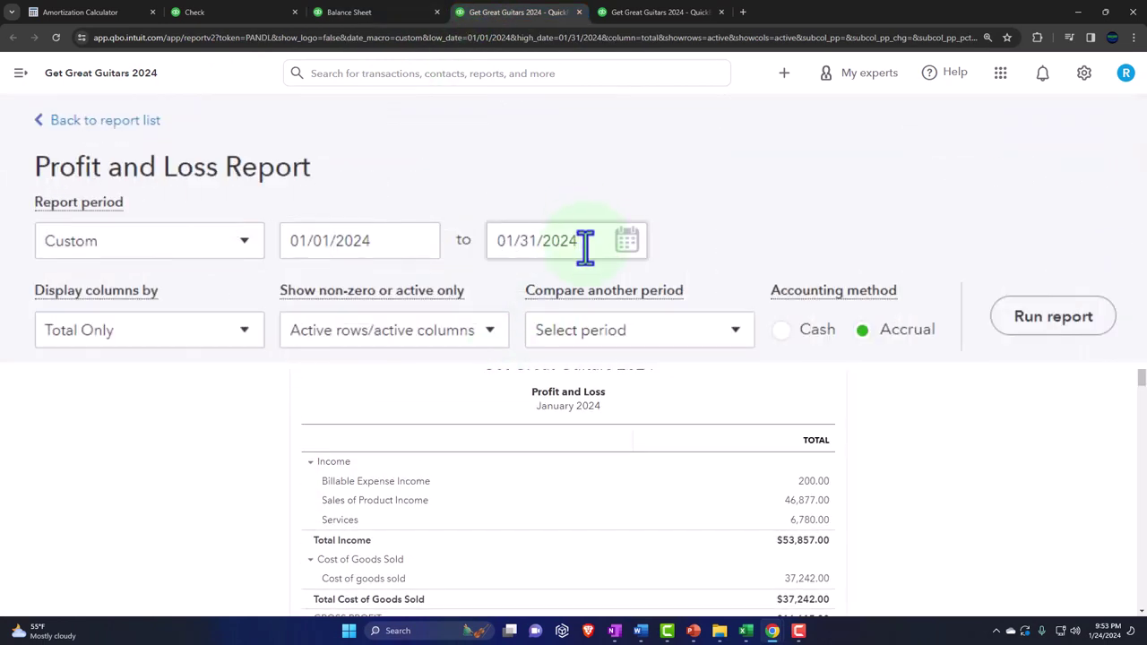
pyautogui.click(585, 247)
pyautogui.write('022824')
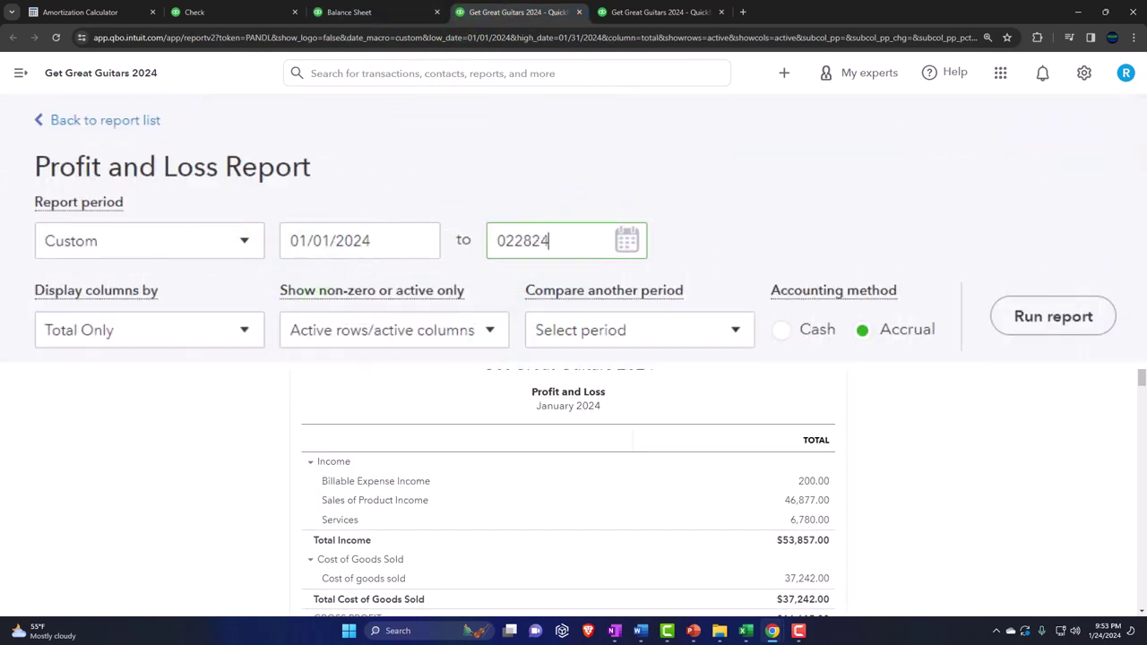
pyautogui.press('Tab')
pyautogui.click(1053, 318)
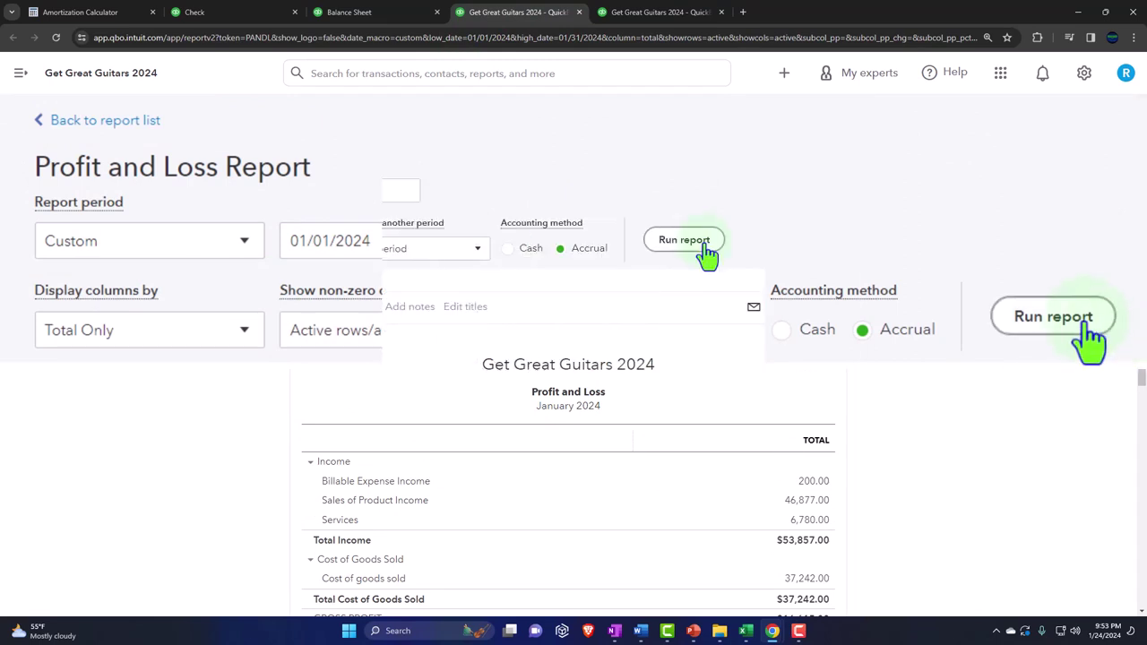
pyautogui.scroll(2, 184, 343)
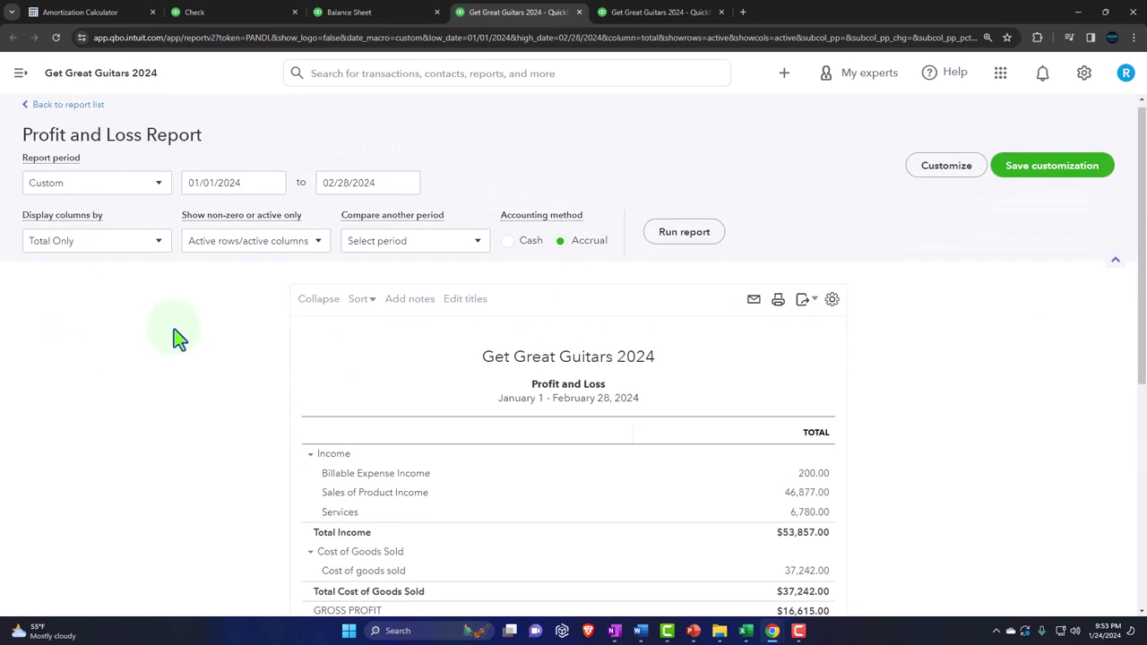
pyautogui.click(158, 246)
pyautogui.click(90, 343)
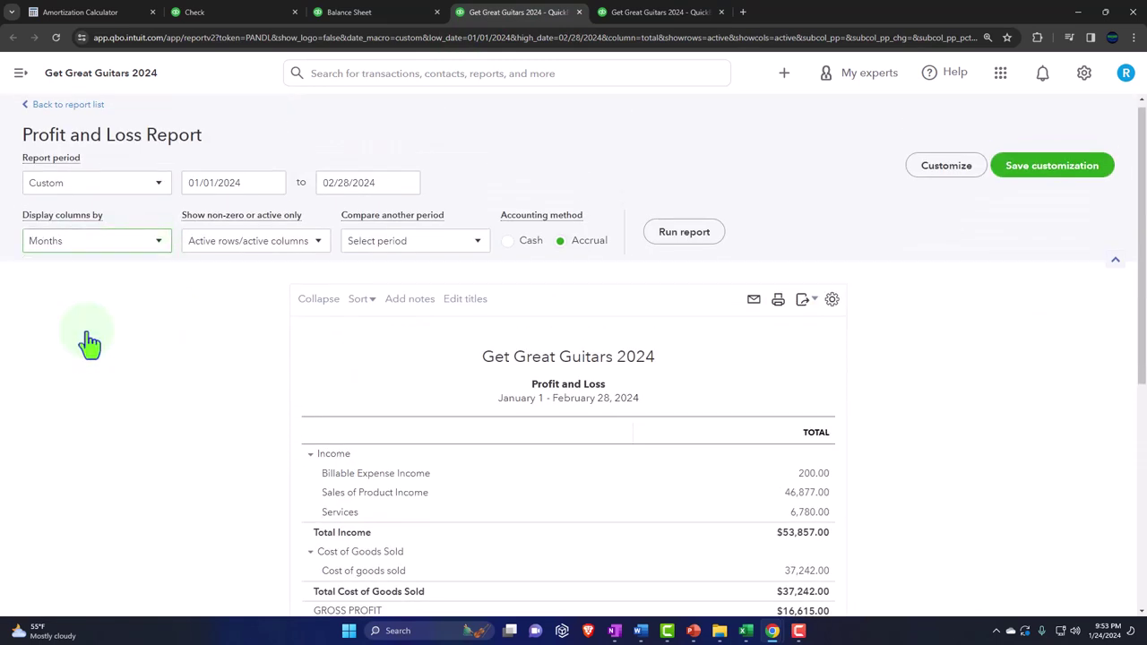
pyautogui.click(679, 238)
# - Review the February interest paid and net income figures in the Profit and Loss report
pyautogui.scroll(-2, 708, 354)
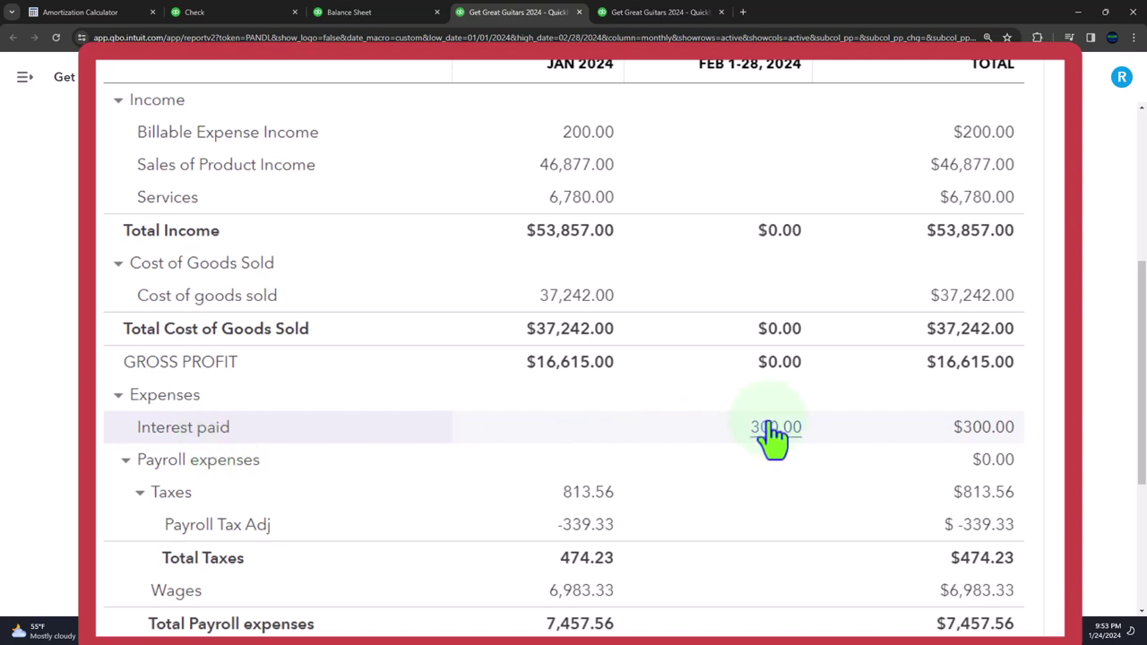
pyautogui.scroll(-2, 773, 437)
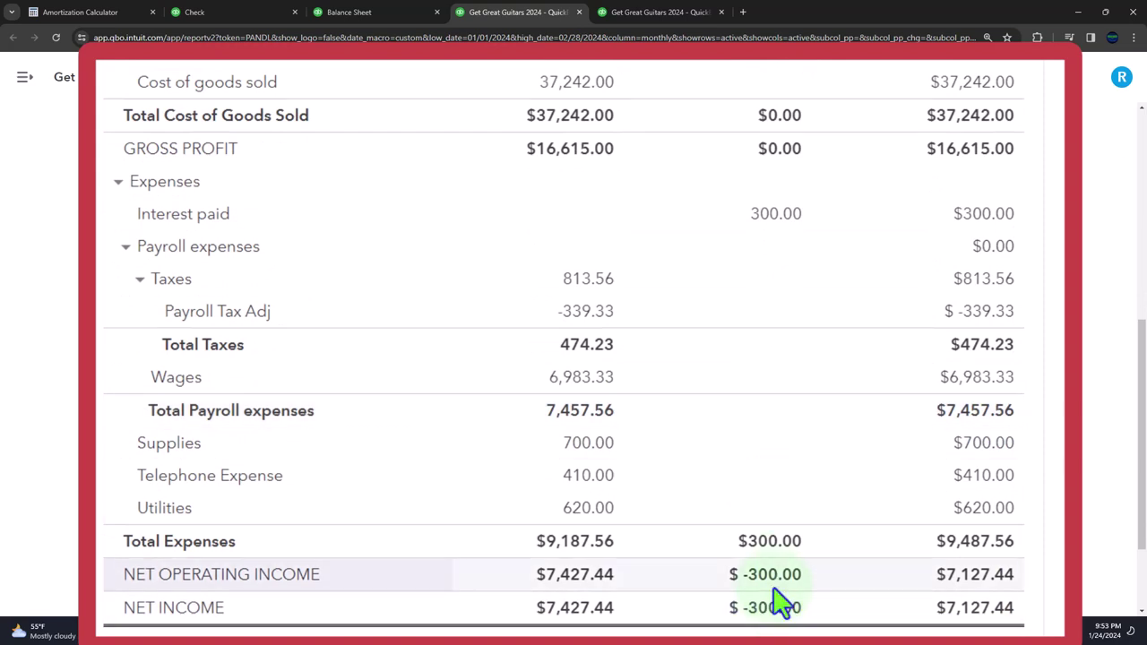
pyautogui.scroll(4, 771, 605)
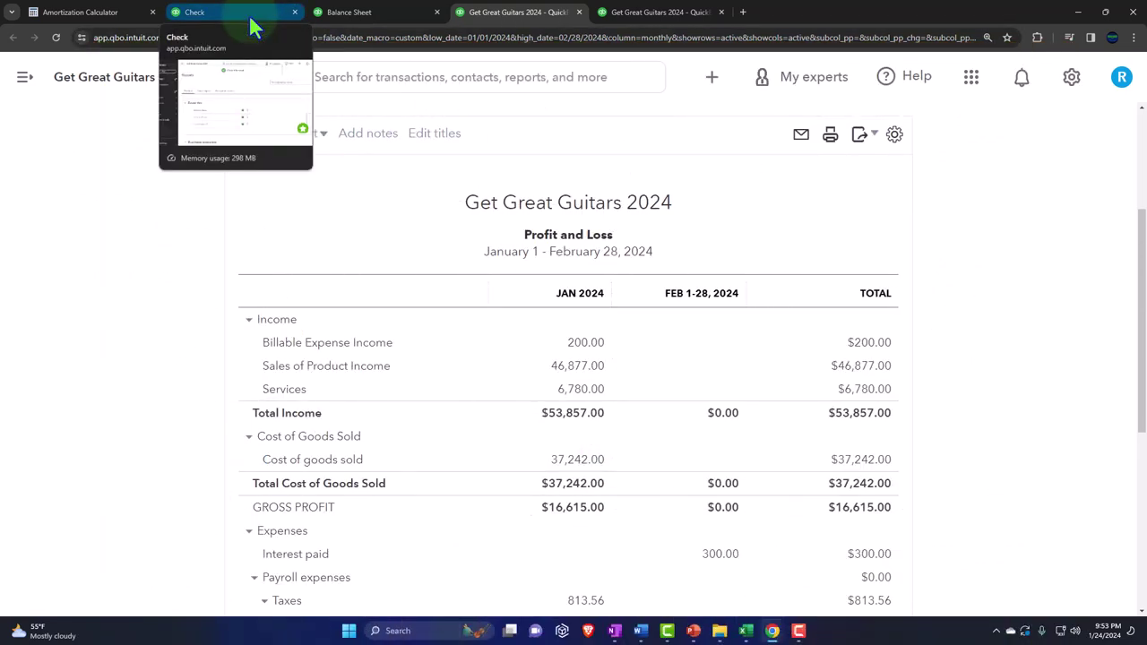
# - Switch to the Excel amortization table and fill the month 2 row from Years to Loan Balance with light green
pyautogui.click(745, 631)
pyautogui.moveTo(346, 326); pyautogui.dragTo(925, 324)
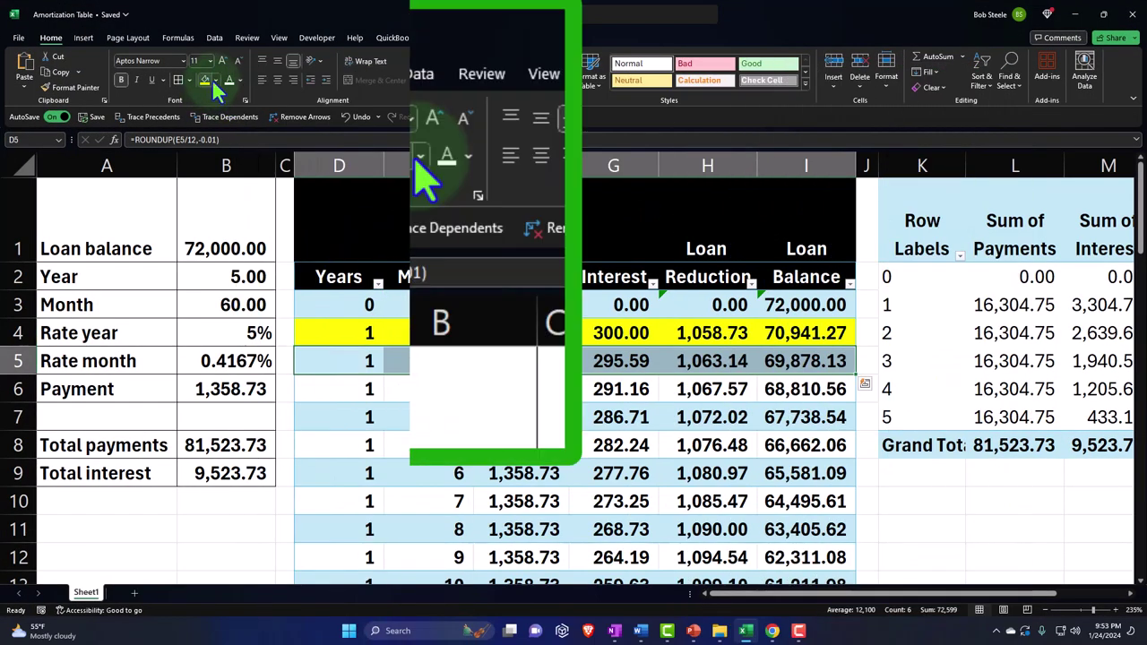
pyautogui.click(216, 81)
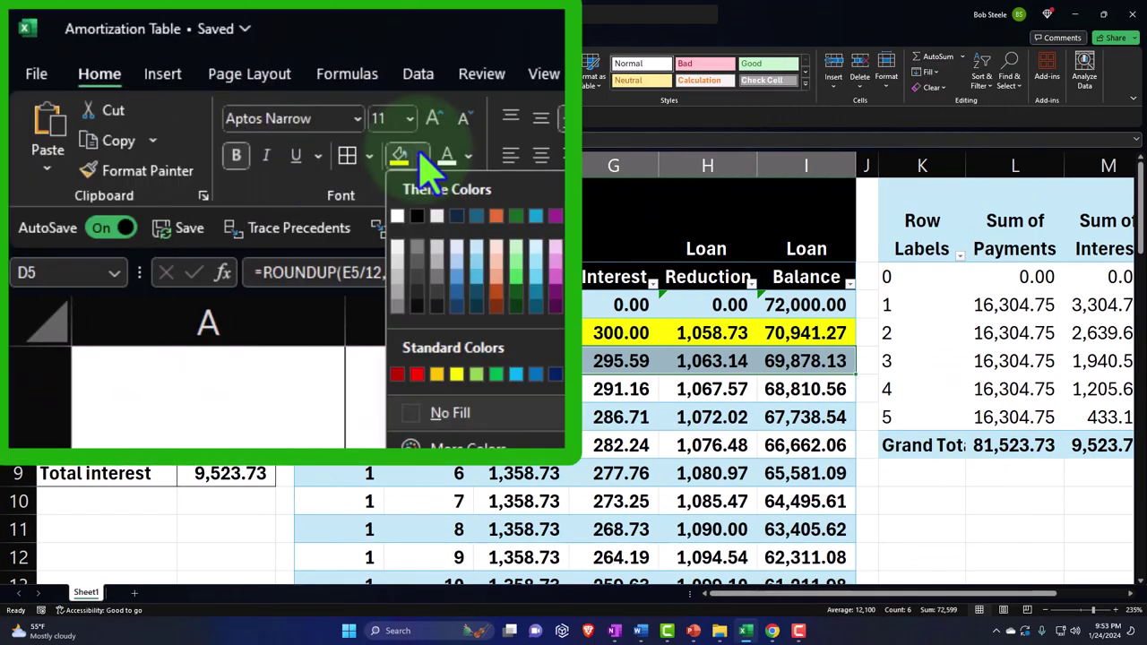
pyautogui.click(476, 375)
# - Examine the month 2 payment, interest and loan reduction in the amortization table and return to the QuickBooks Online Reports page
pyautogui.click(422, 361)
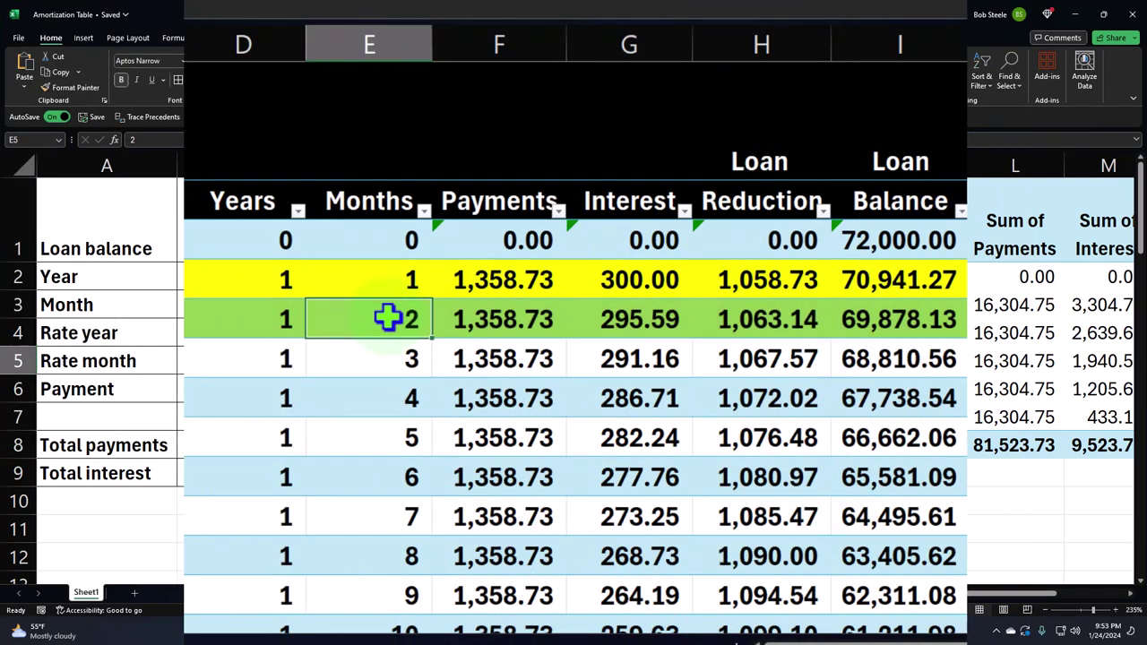
pyautogui.moveTo(540, 320); pyautogui.dragTo(730, 317)
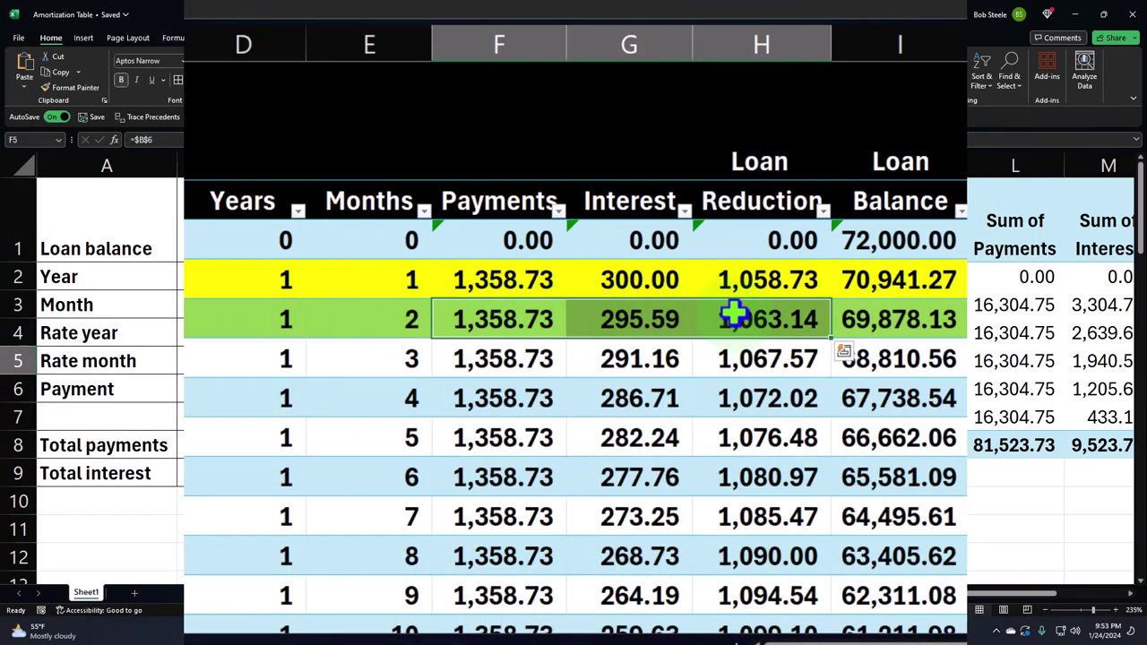
pyautogui.moveTo(643, 317); pyautogui.dragTo(755, 315)
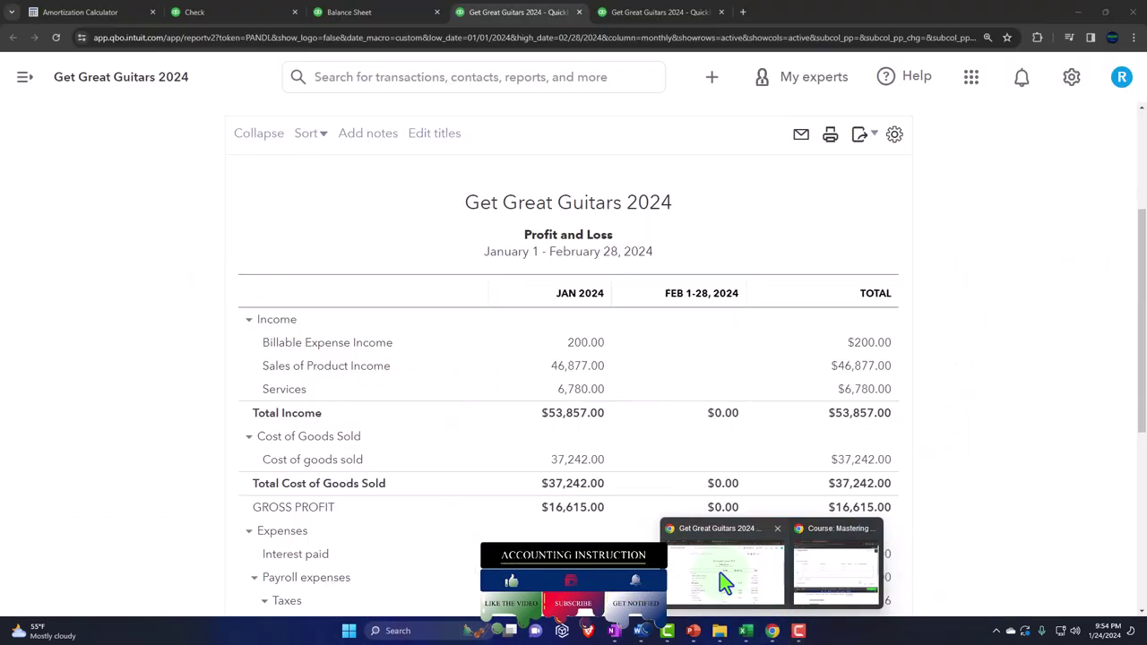
pyautogui.click(720, 572)
pyautogui.click(241, 13)
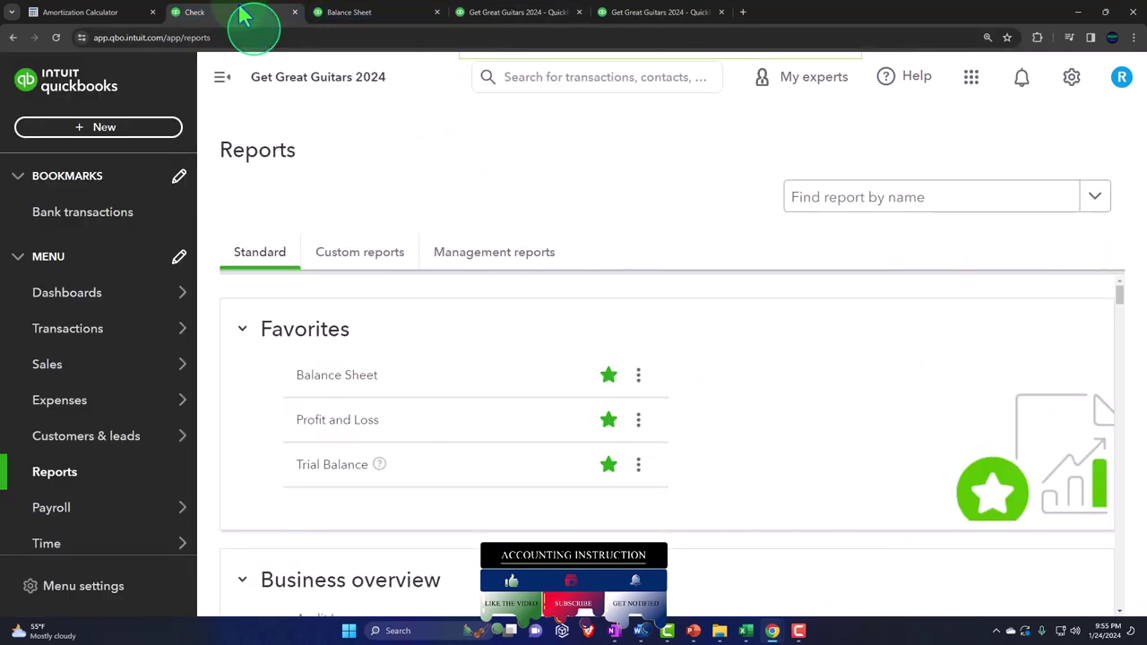
pyautogui.click(98, 128)
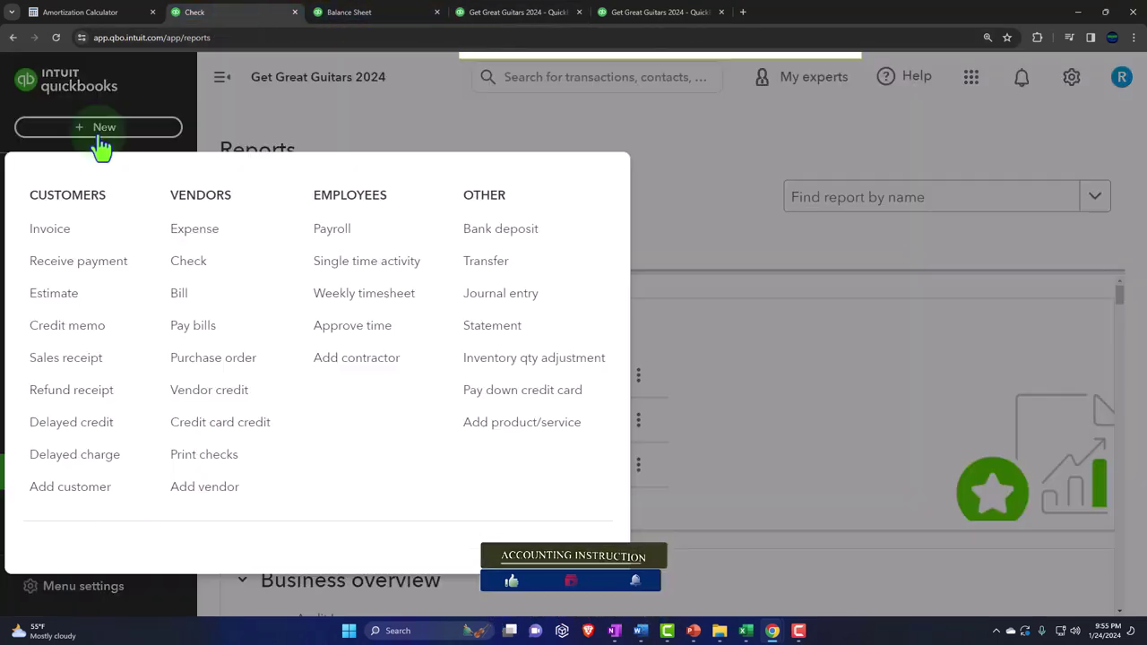
pyautogui.click(189, 238)
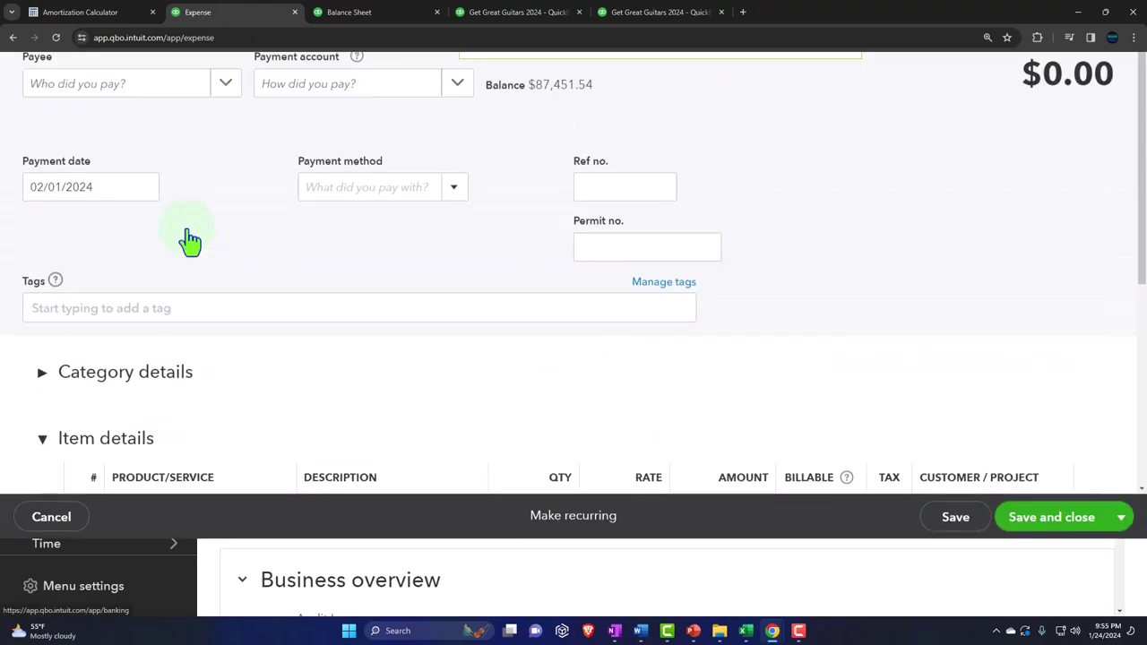
pyautogui.click(179, 157)
pyautogui.write('cj')
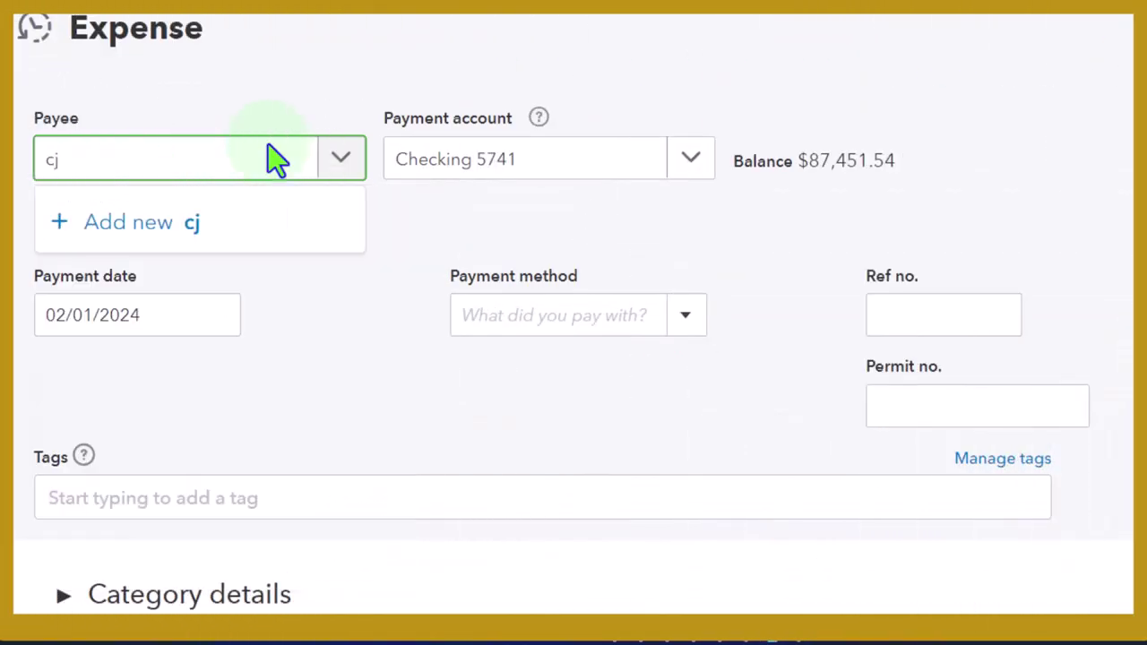
pyautogui.write('ha')
pyautogui.press('BackSpace')
pyautogui.press('BackSpace')
pyautogui.press('BackSpace')
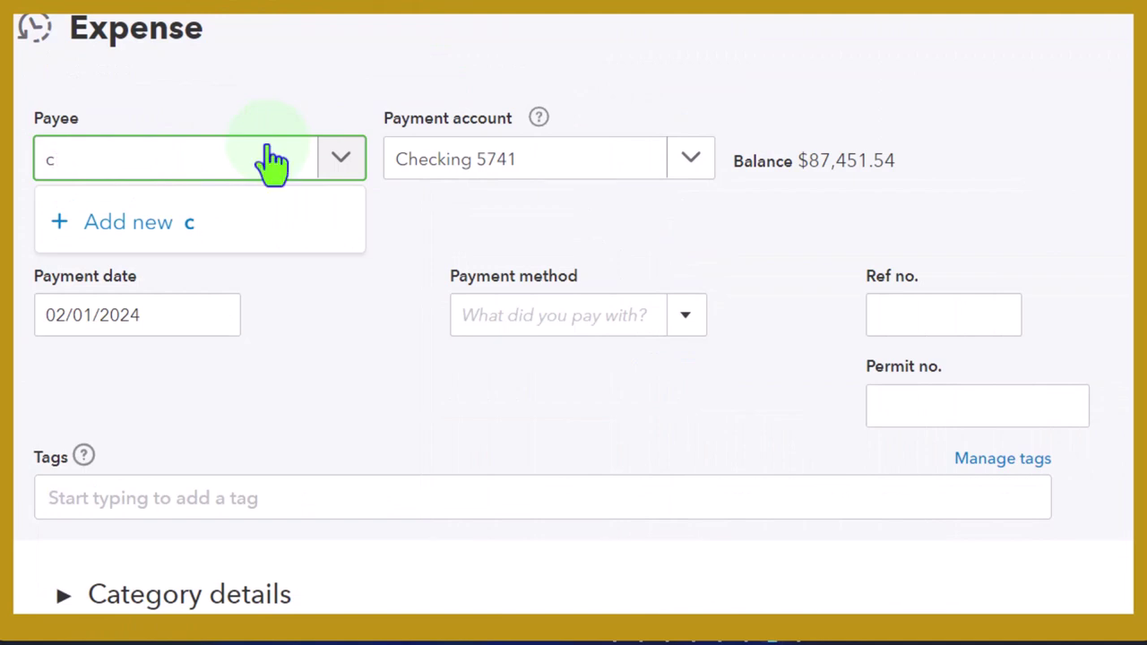
pyautogui.write('ha')
pyautogui.press('Down')
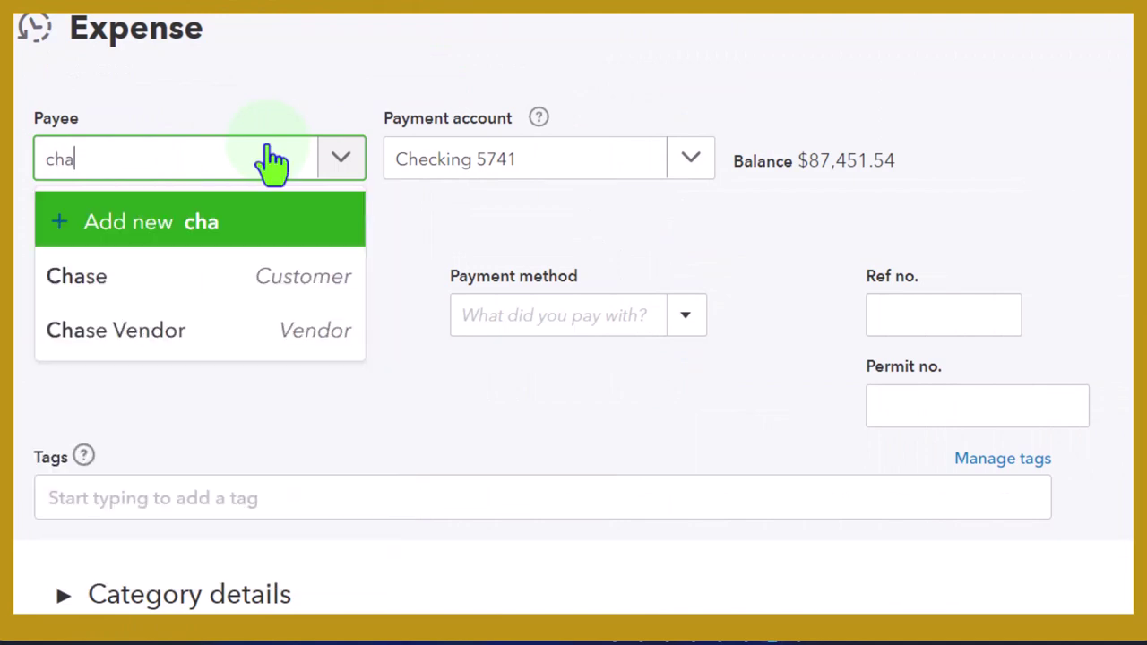
pyautogui.press('Down')
pyautogui.press('Down')
pyautogui.press('Tab')
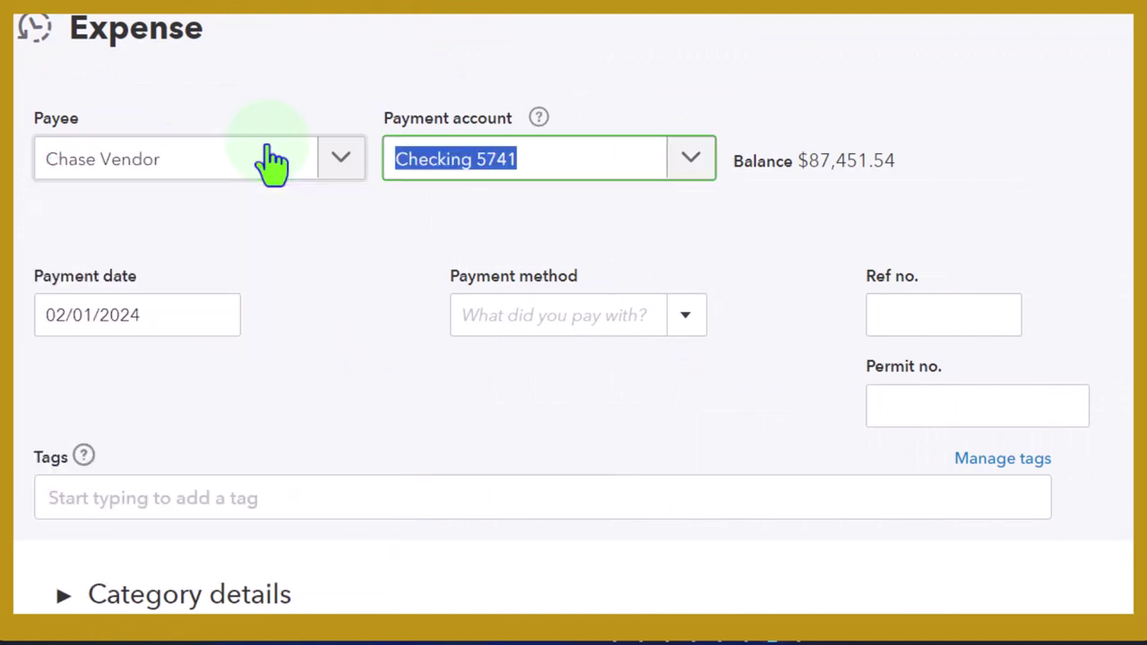
pyautogui.press('Tab')
pyautogui.write('022')
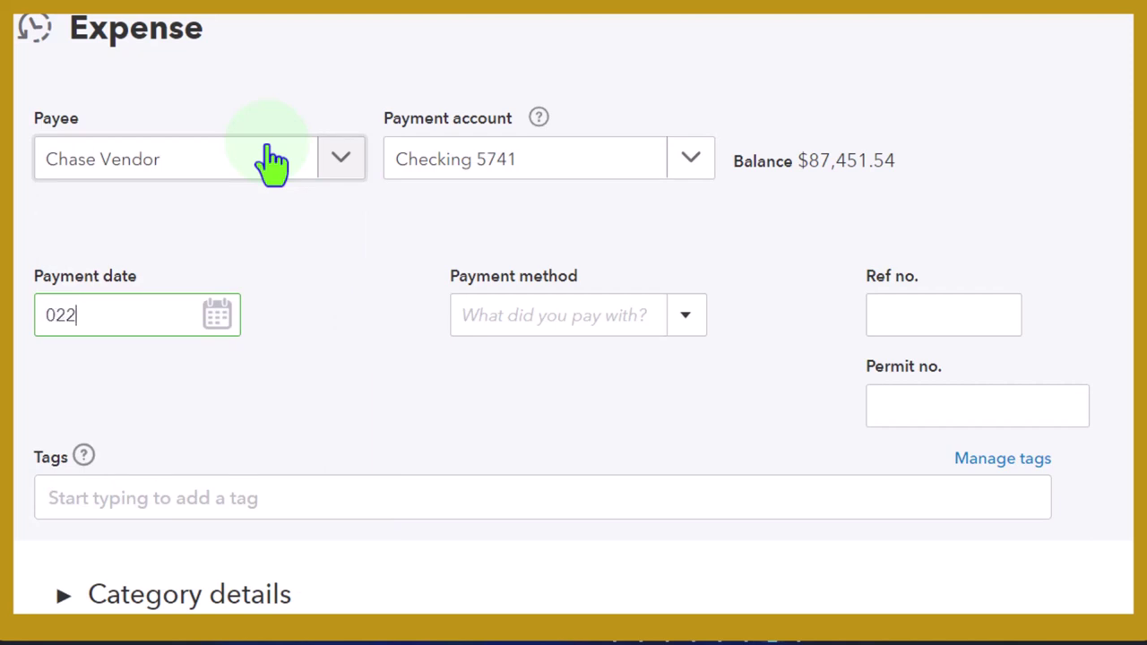
pyautogui.press('Tab')
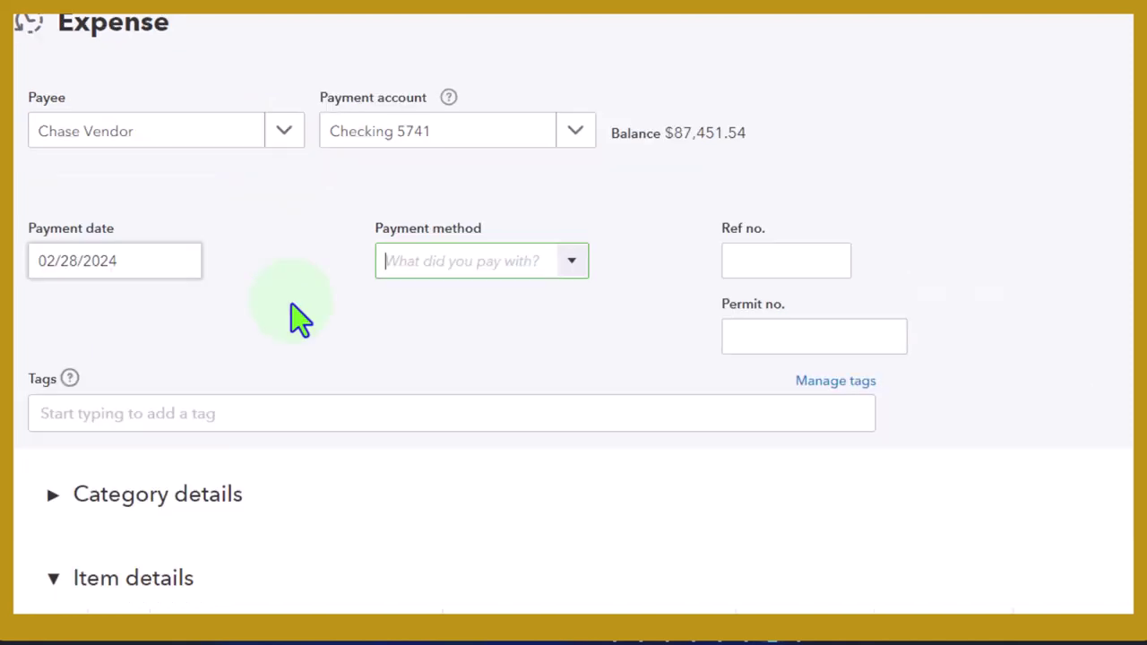
pyautogui.click(54, 496)
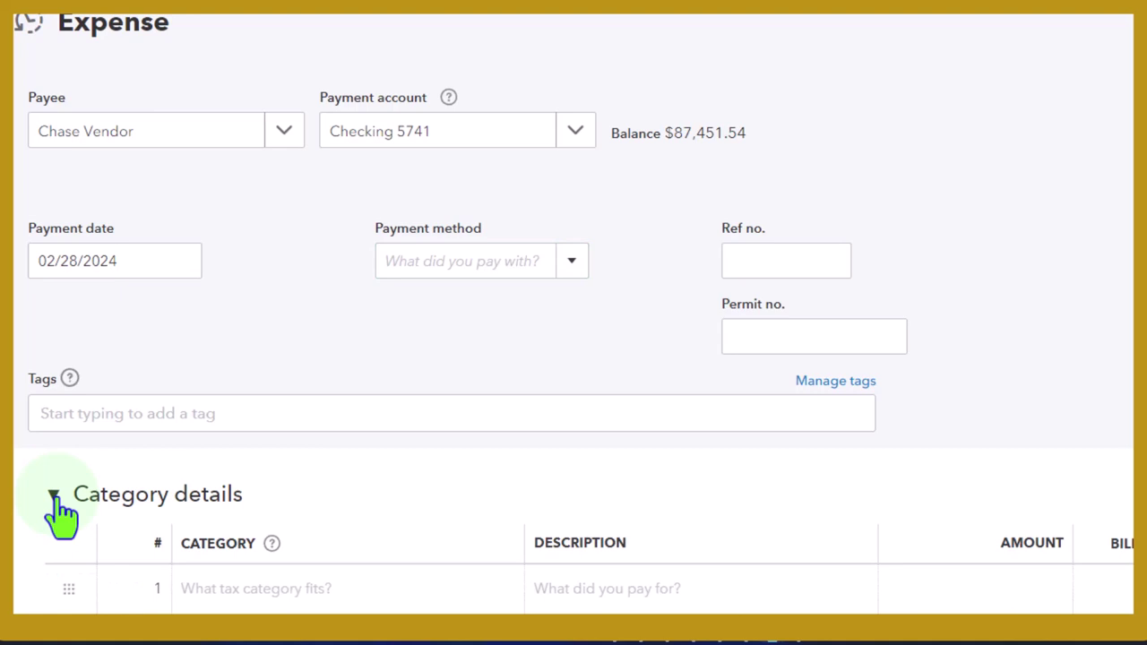
pyautogui.click(133, 268)
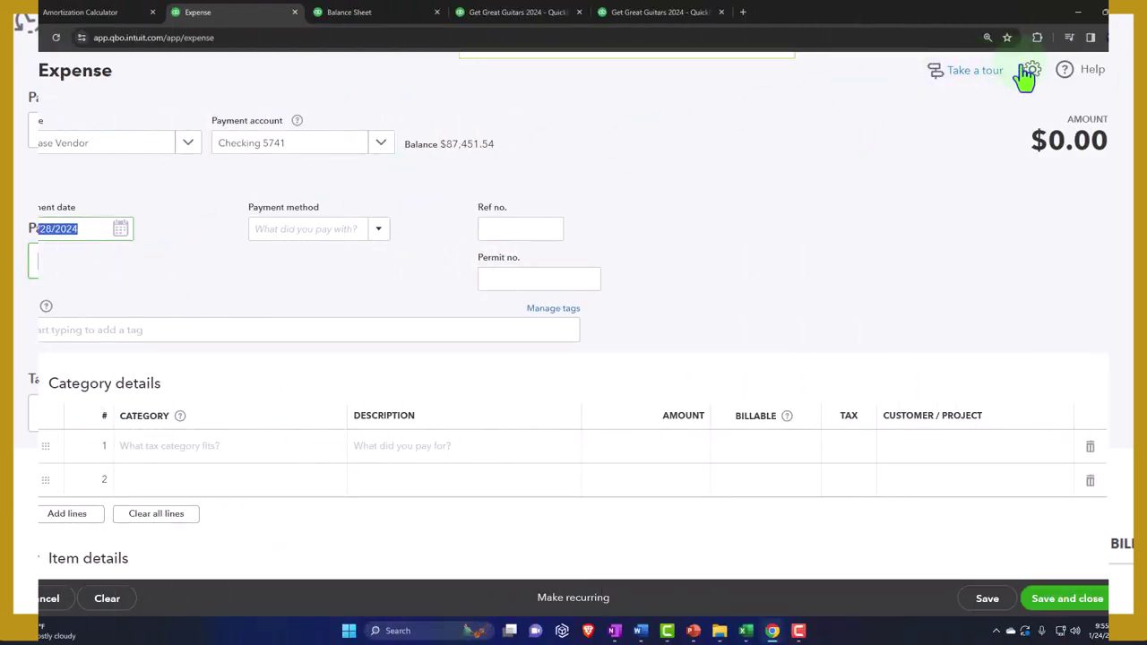
pyautogui.click(1128, 72)
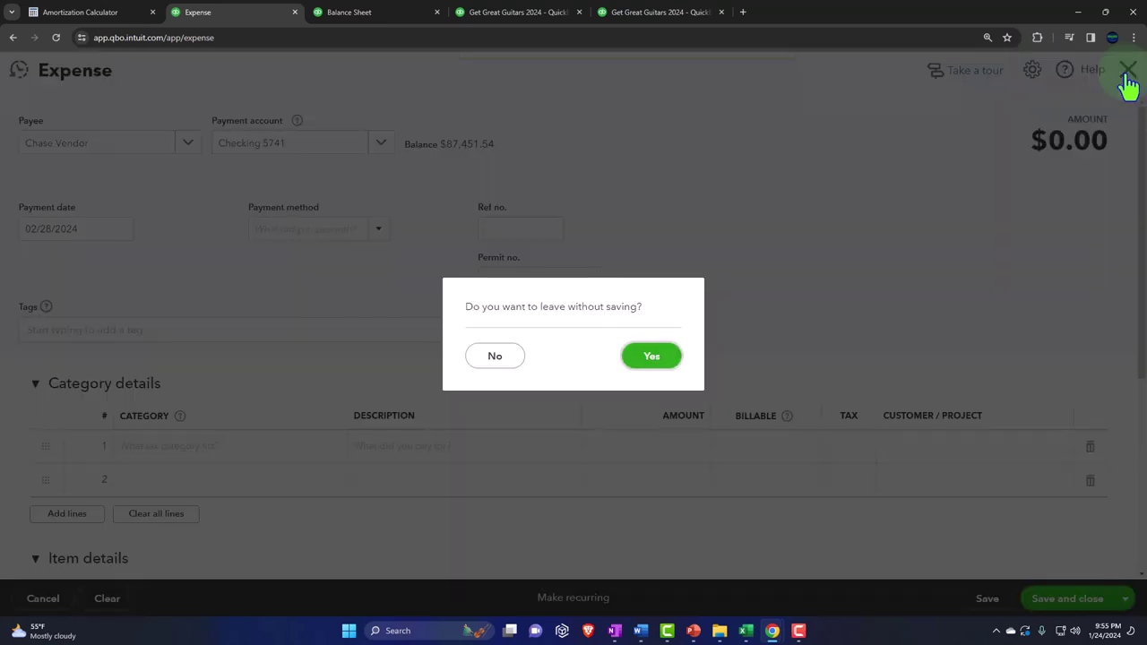
pyautogui.click(650, 356)
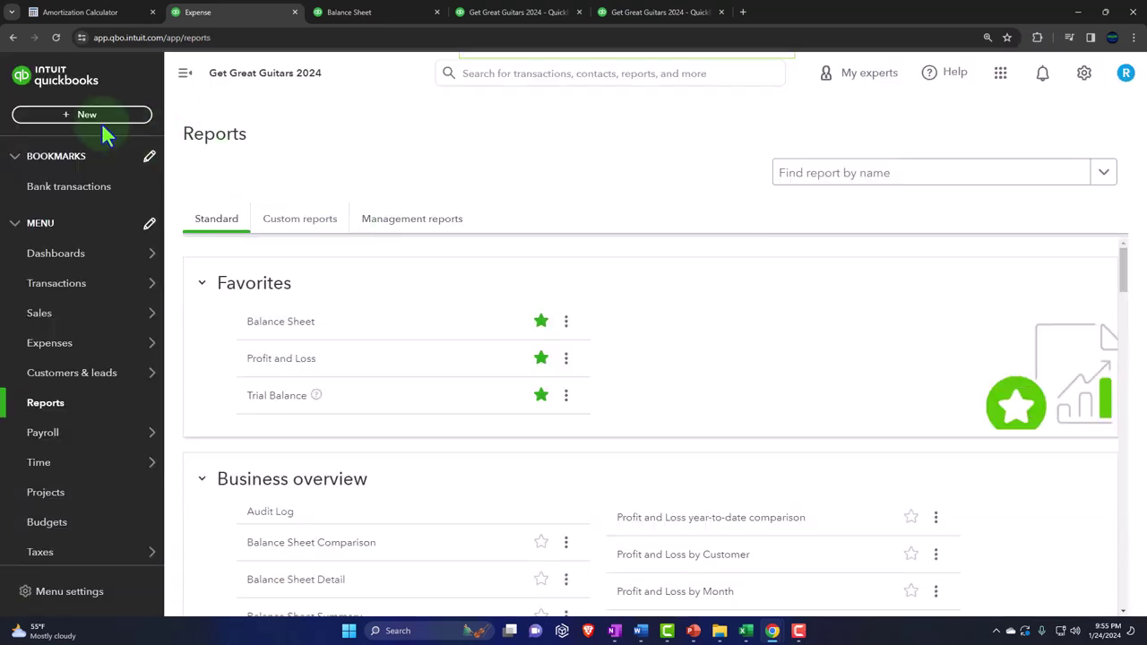
# - Start a new check with Chase Vendor as the payee
pyautogui.click(101, 123)
pyautogui.click(160, 232)
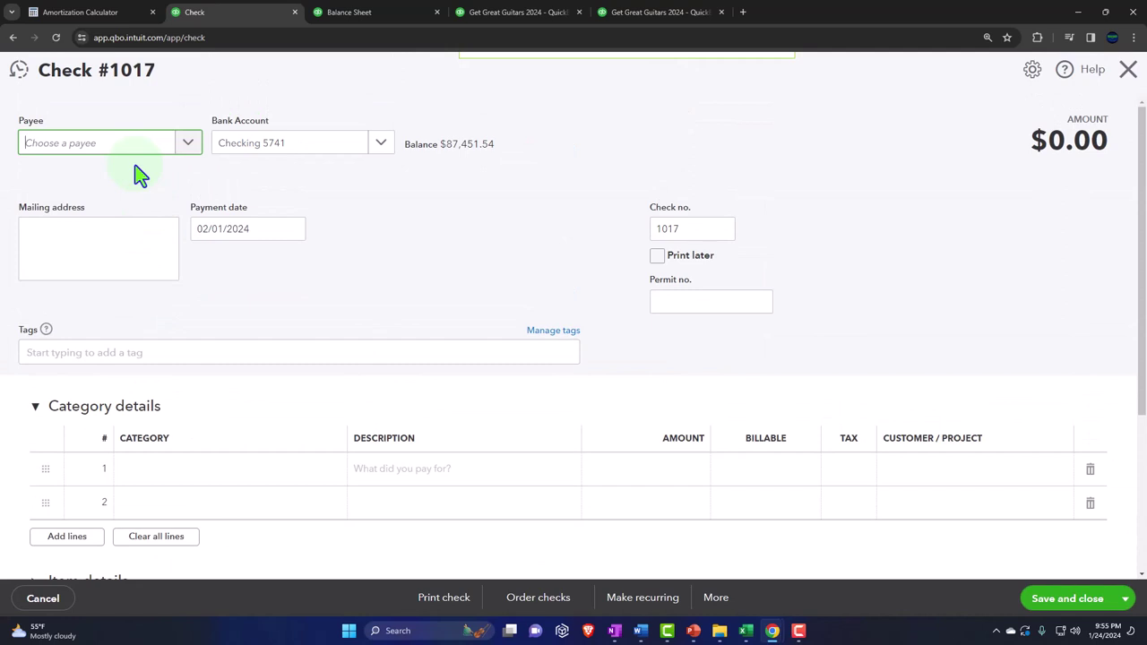
pyautogui.write('Cha')
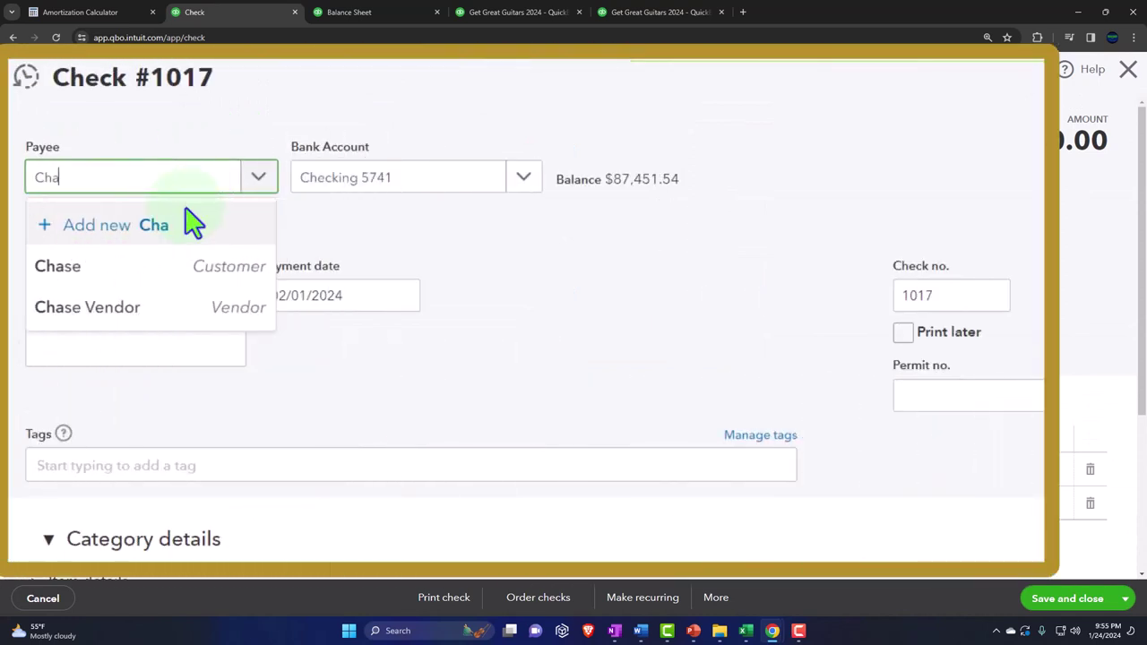
pyautogui.press('Down')
pyautogui.press('Down')
pyautogui.press('Tab')
# - Set the check's payment date to 02/28/2024, keeping the bank account, mailing address and check number as filled in
pyautogui.press('Tab')
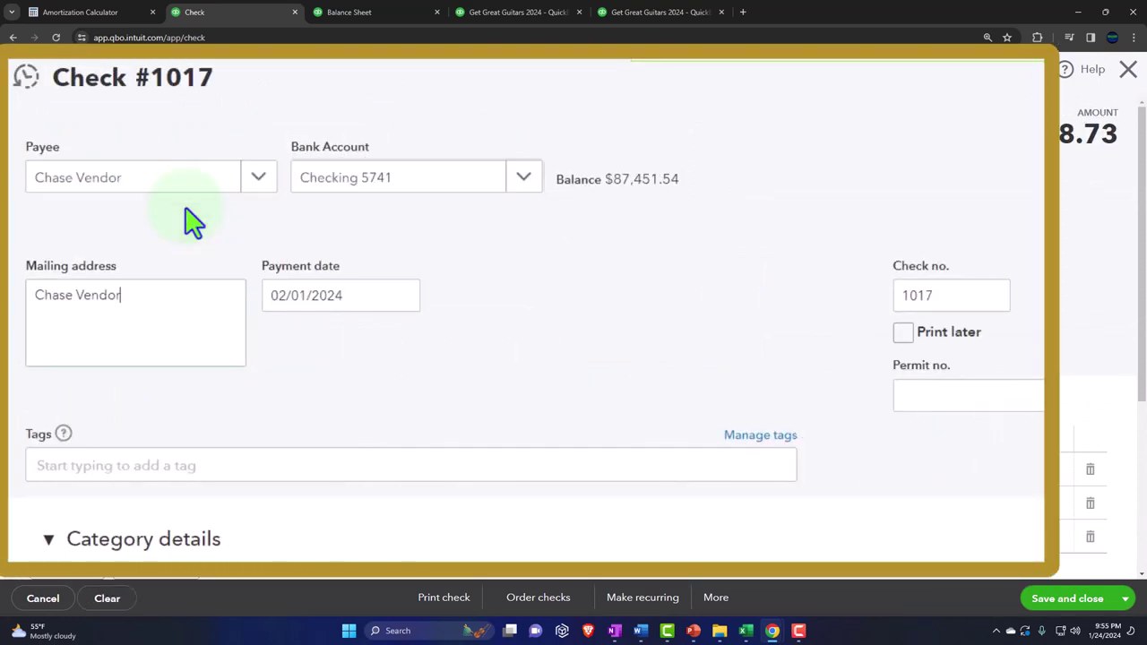
pyautogui.press('Tab')
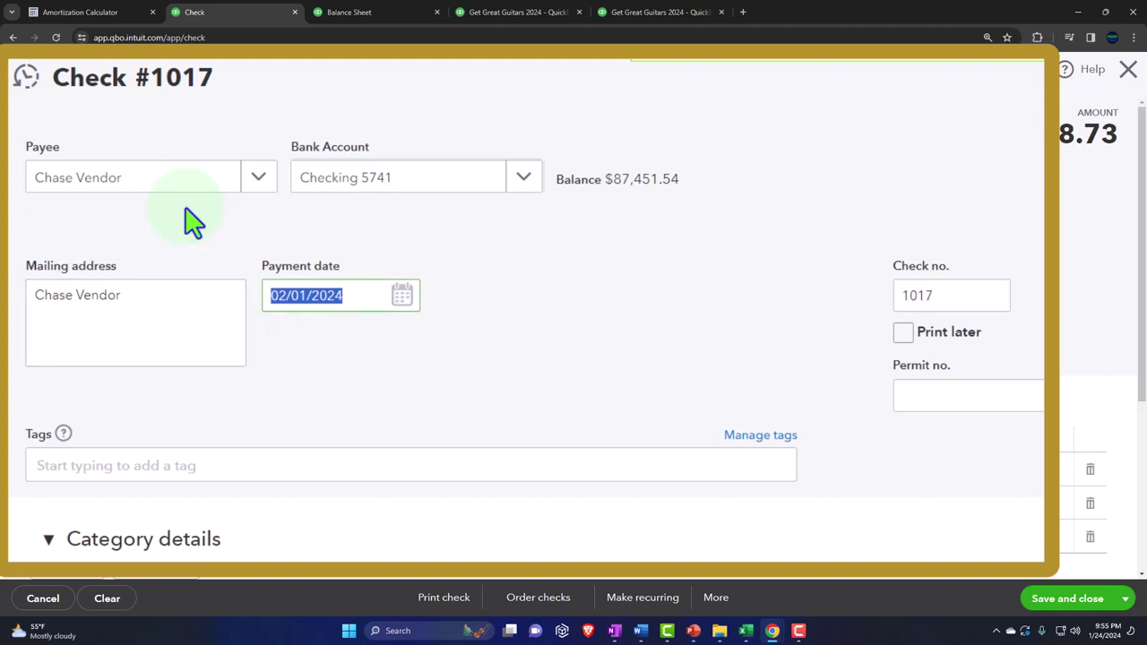
pyautogui.write('02/28/2024')
pyautogui.press('Tab')
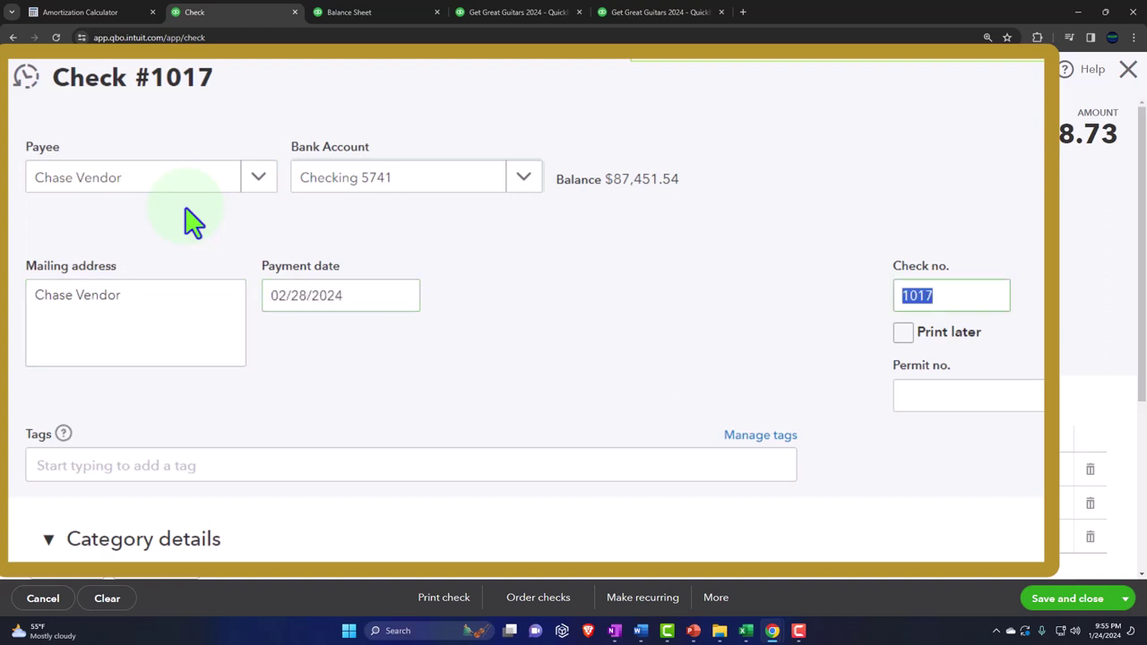
pyautogui.press('Tab')
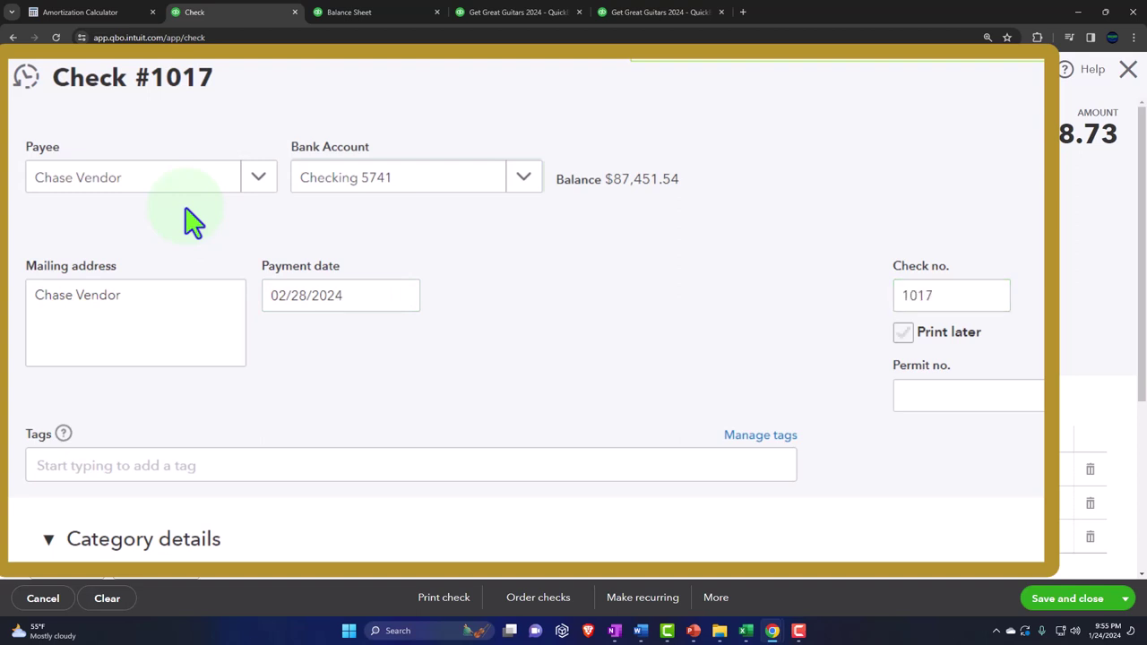
# - Look up the month 2 payment, interest and loan reduction in the Excel amortization table and return to the QuickBooks check
pyautogui.press('Tab')
pyautogui.press('Tab')
pyautogui.press('Tab')
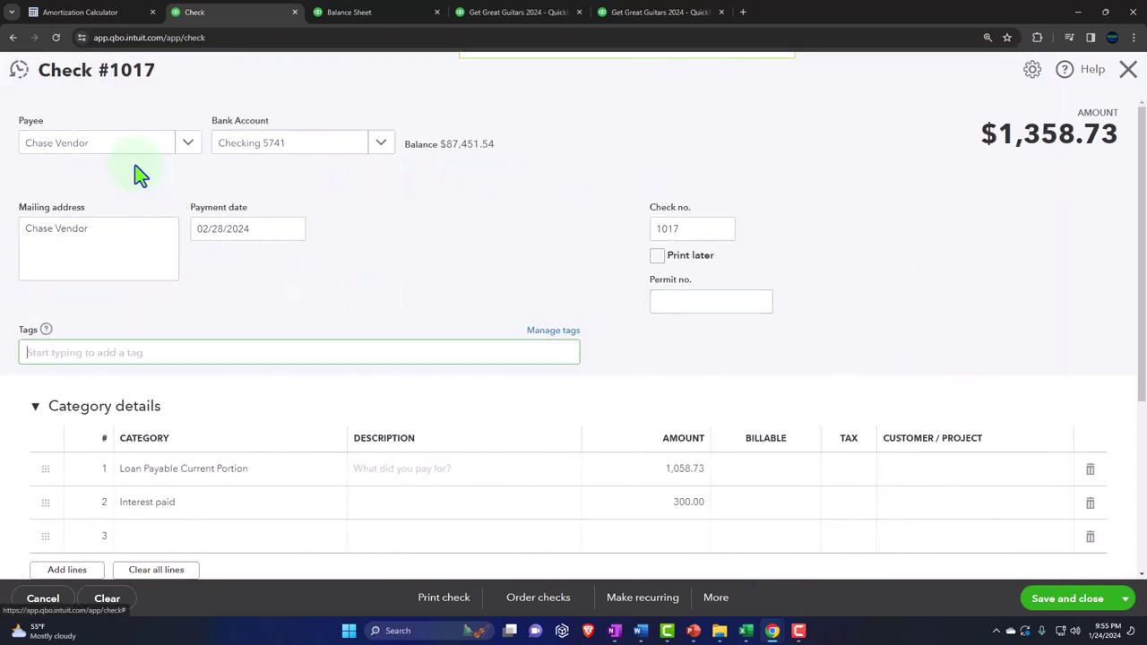
pyautogui.scroll(-1, 141, 175)
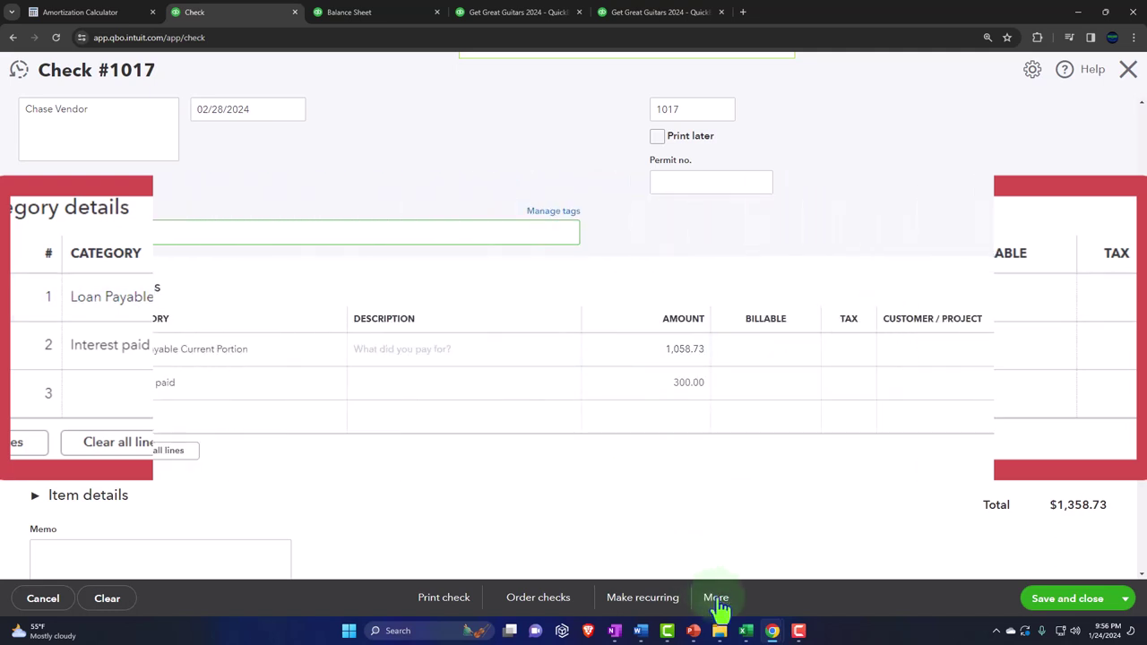
pyautogui.click(746, 632)
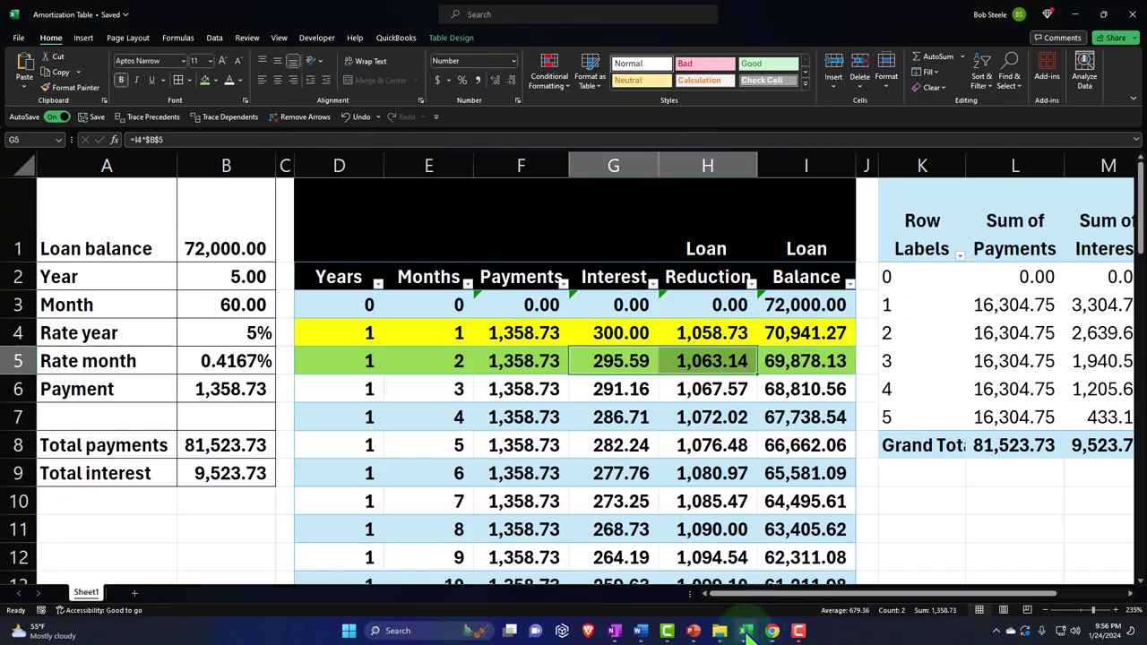
pyautogui.click(519, 360)
pyautogui.click(637, 359)
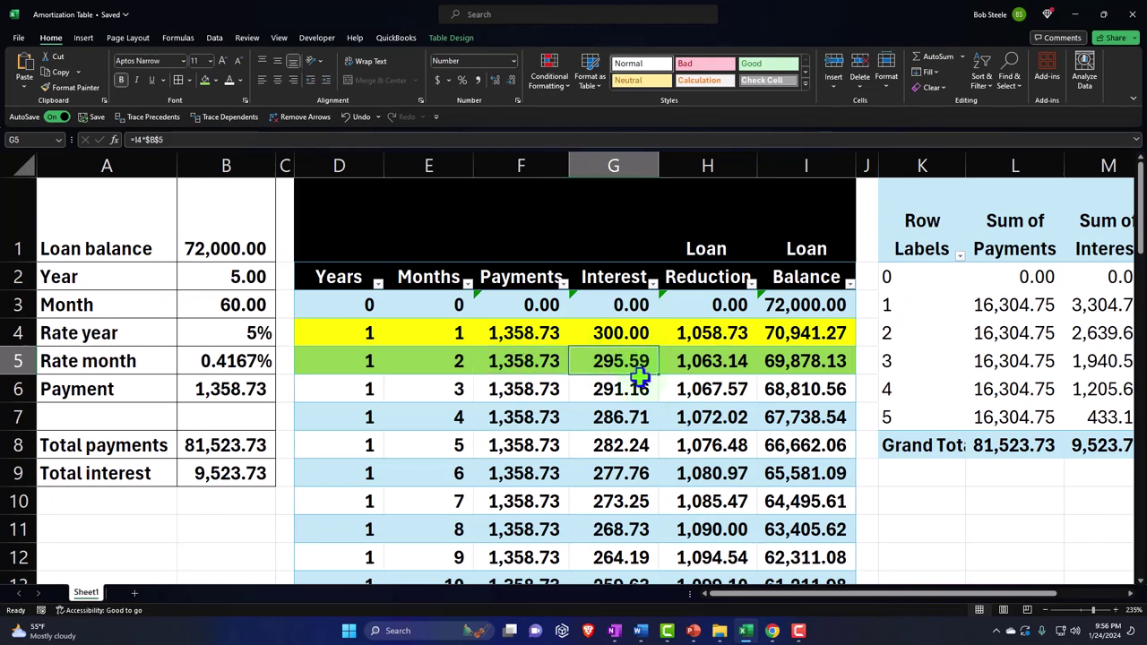
pyautogui.click(697, 363)
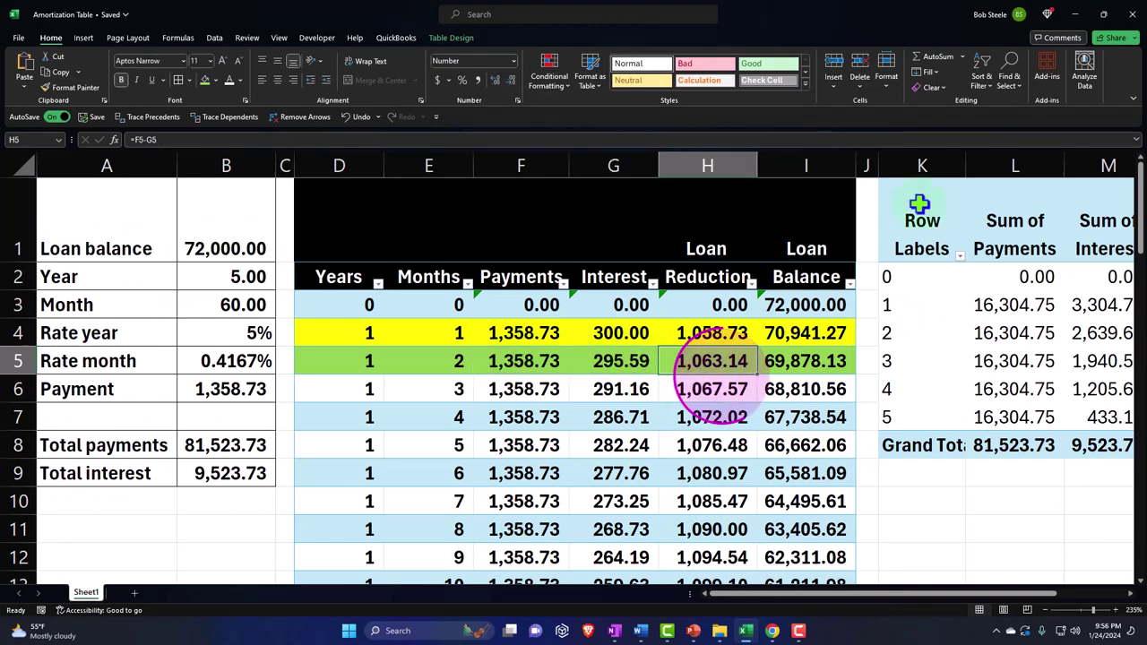
pyautogui.click(1075, 15)
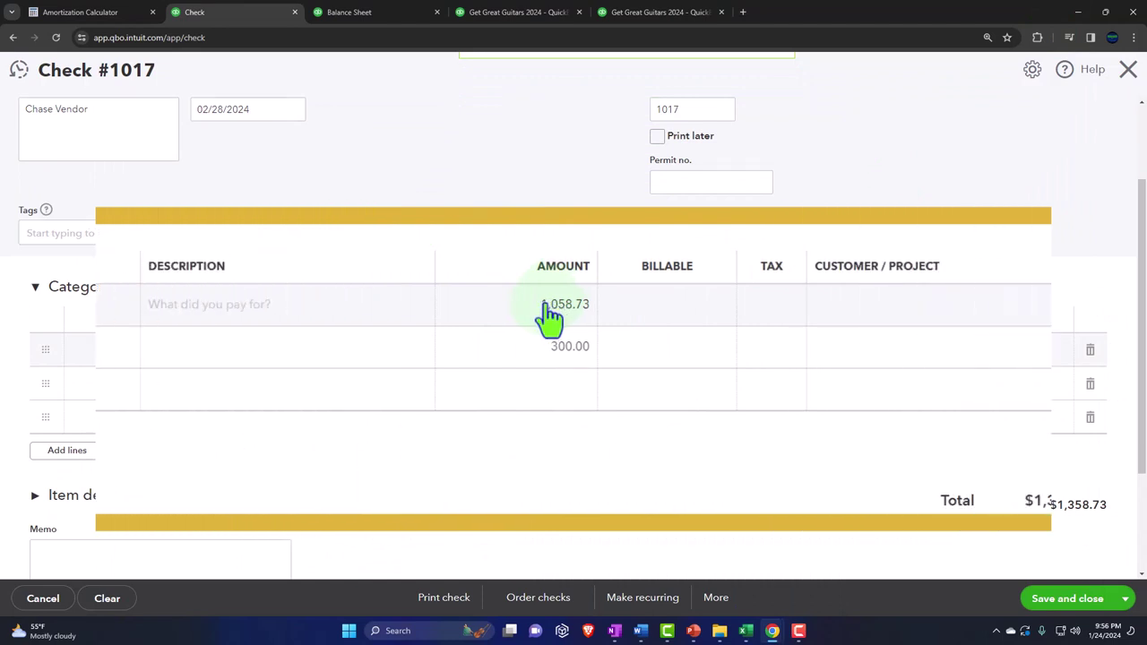
# - Set the Loan Payable Current Portion line amount to 1,063.14 and move on to the Interest paid line
pyautogui.click(684, 349)
pyautogui.write('1,063.14')
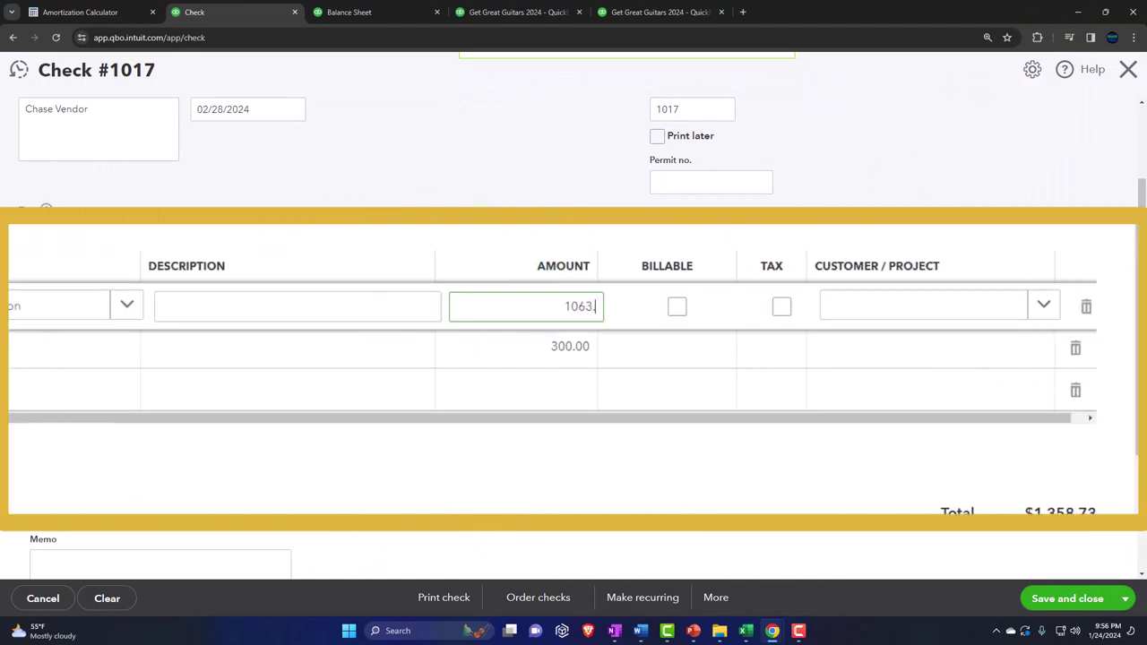
pyautogui.press('Tab')
pyautogui.press('Tab')
pyautogui.press('Tab')
pyautogui.press('Tab')
pyautogui.press('Tab')
pyautogui.press('Tab')
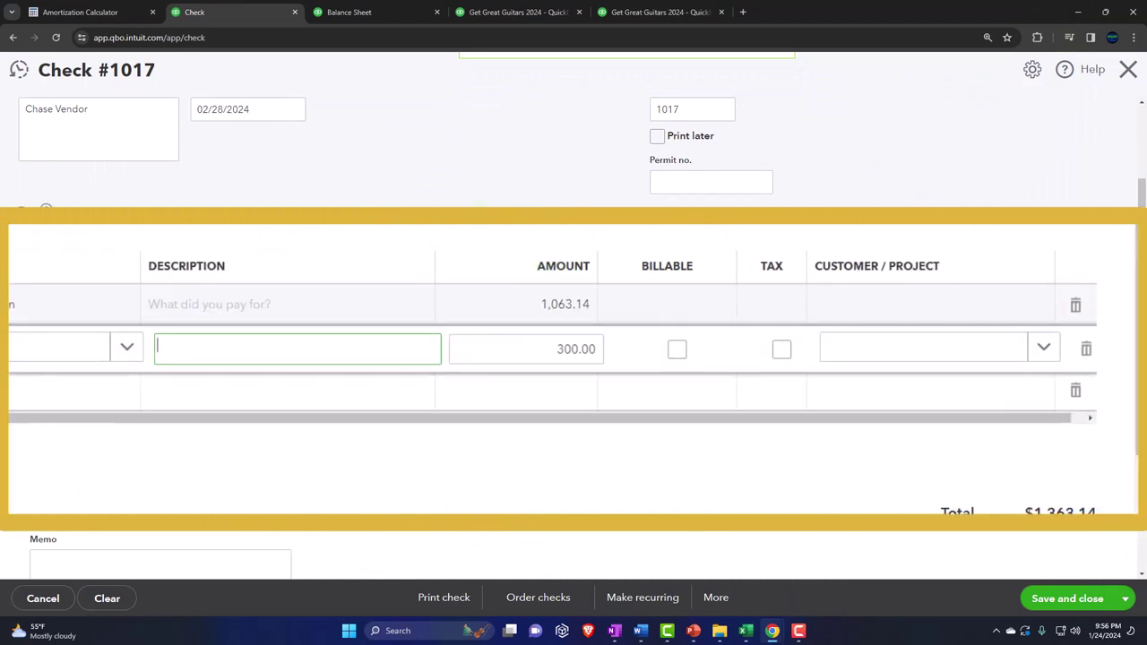
# - Recheck the month 2 interest in Excel and set the check's Interest paid line amount to 295.59
pyautogui.click(756, 635)
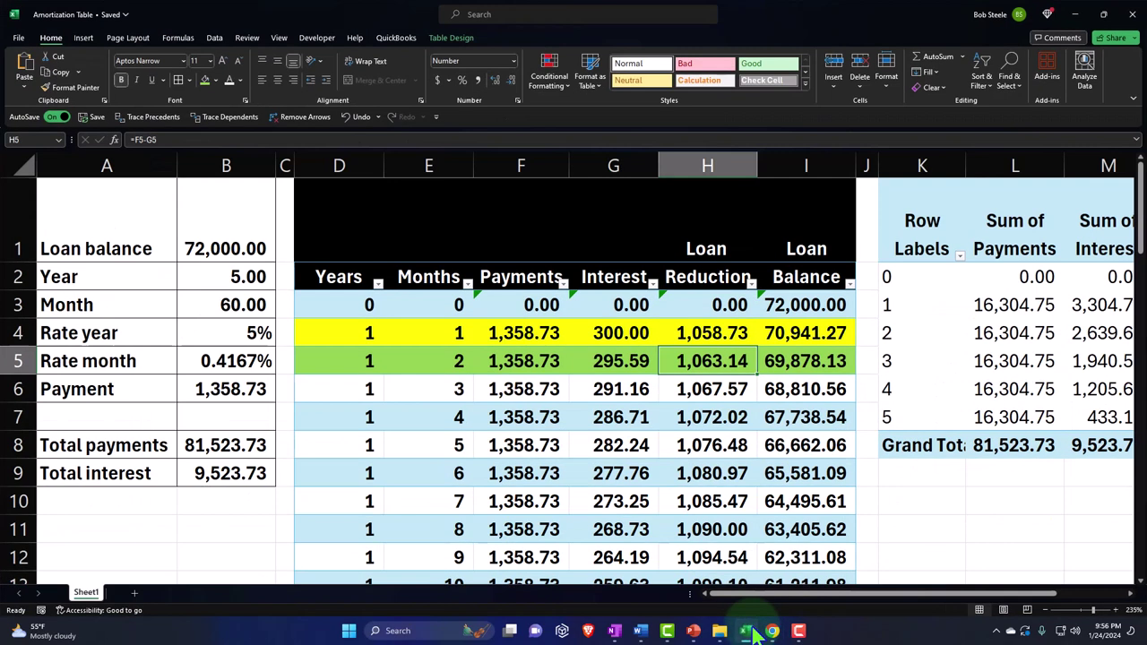
pyautogui.click(773, 631)
pyautogui.write('2')
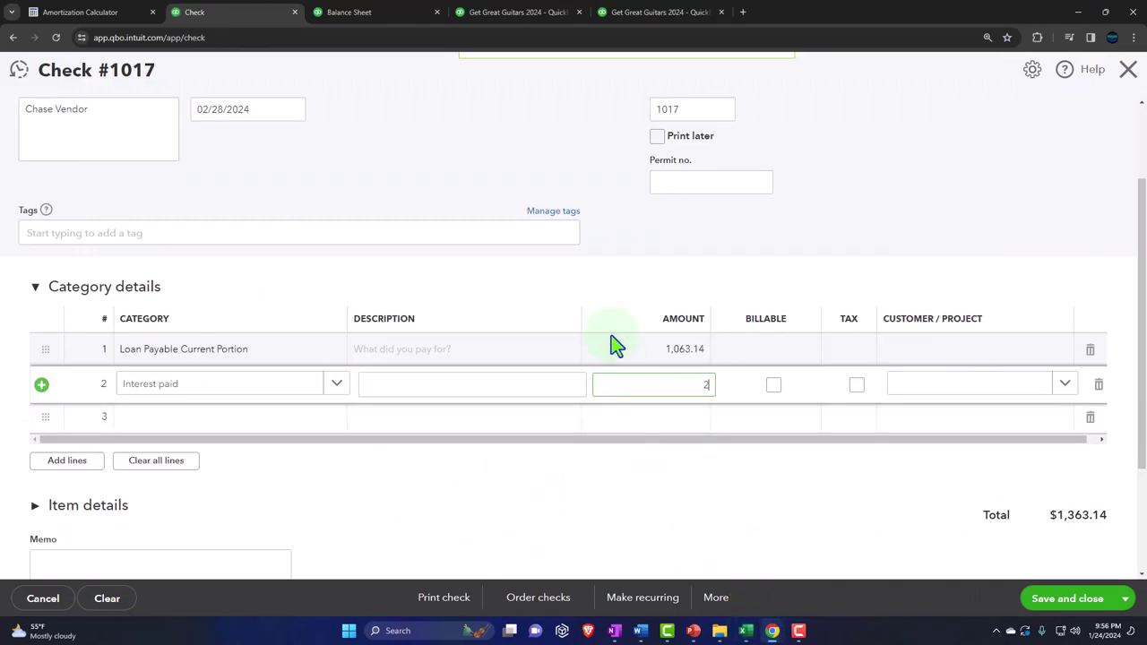
pyautogui.write('95.59')
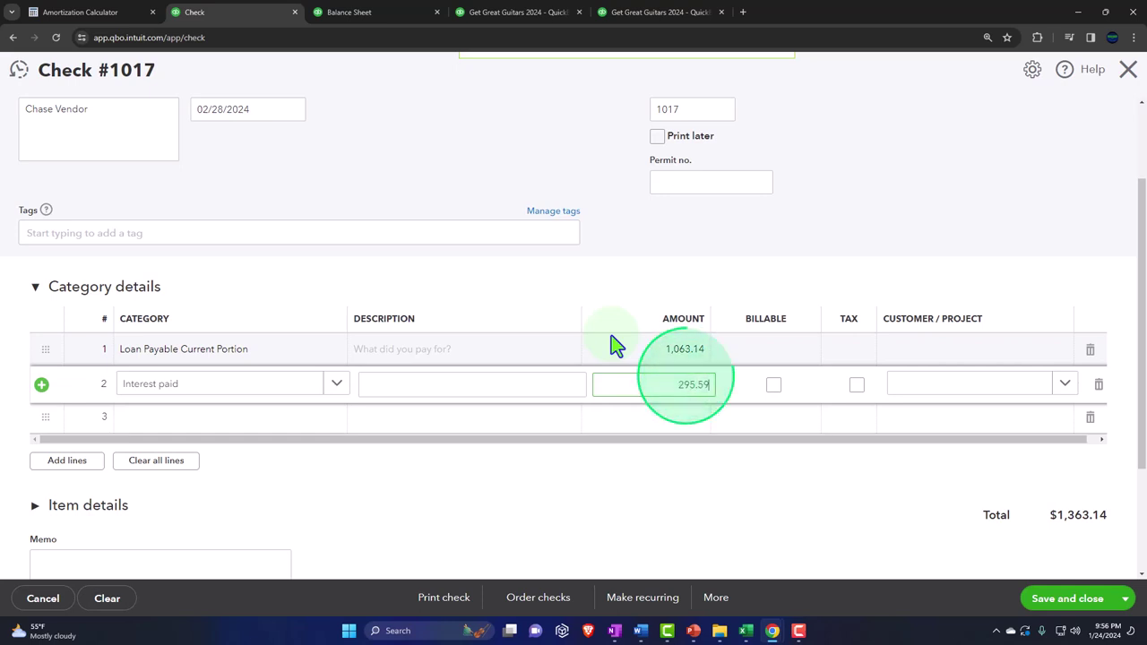
pyautogui.press('Tab')
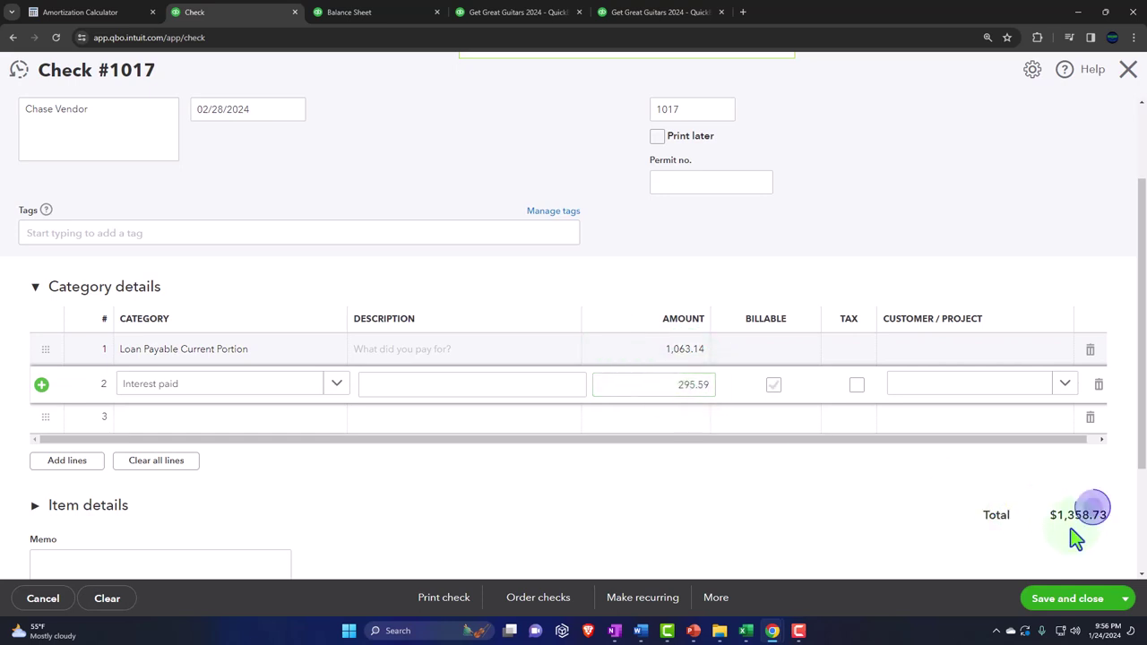
# - Compare the month 1 and month 2 payments and the loan reduction in the Excel table and return to the check
pyautogui.click(745, 631)
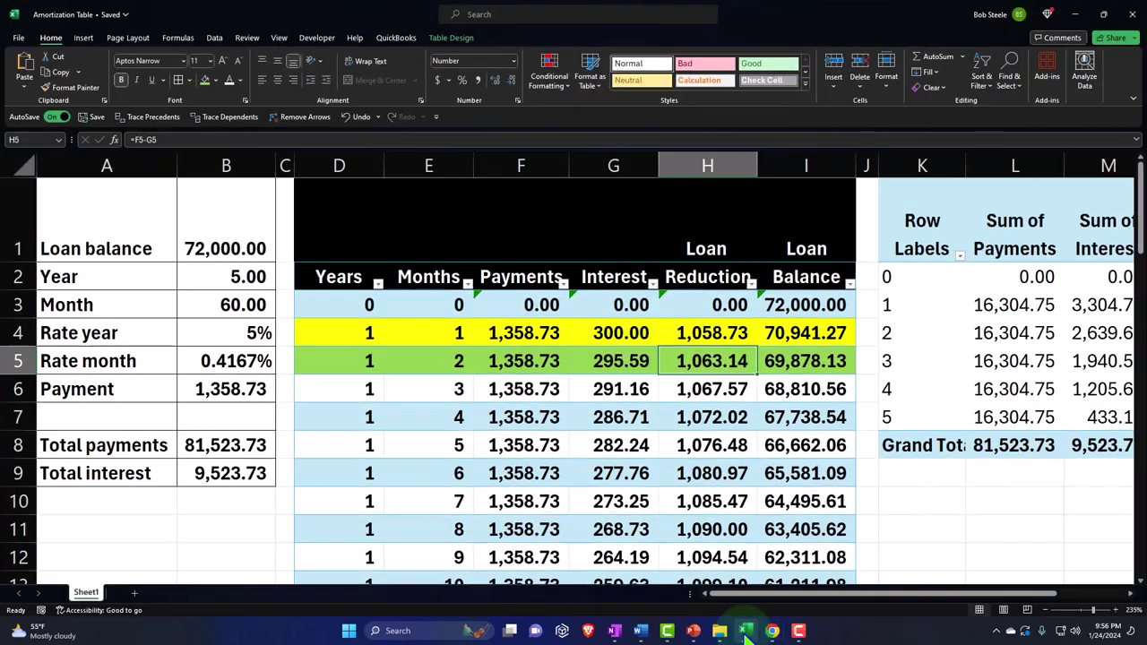
pyautogui.click(527, 360)
pyautogui.click(526, 332)
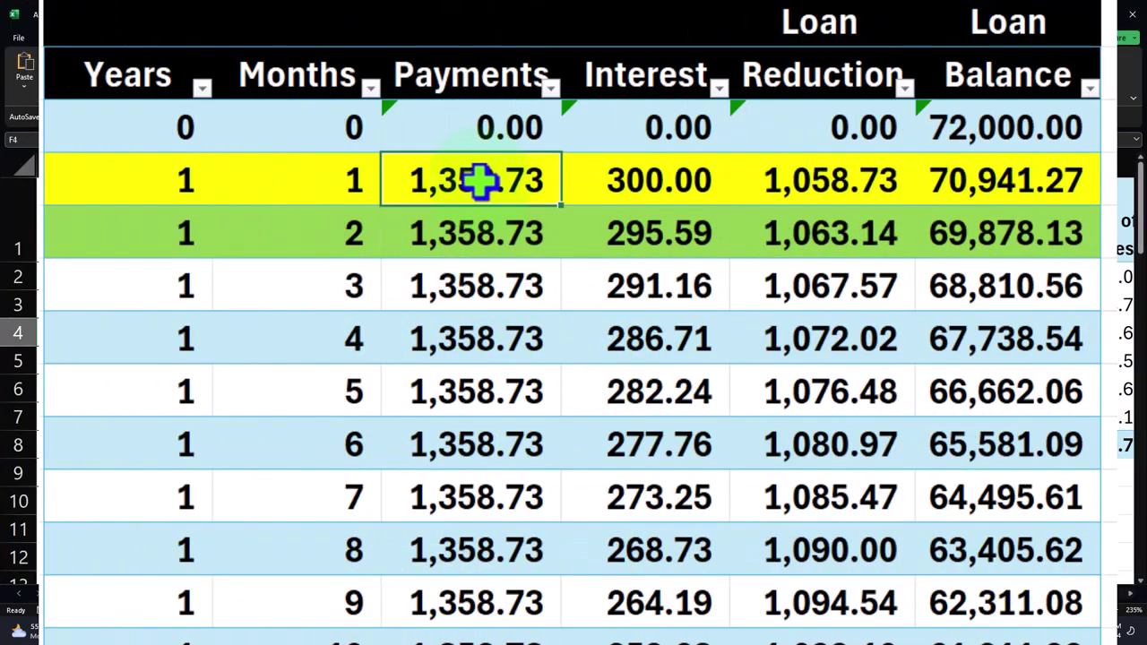
pyautogui.moveTo(481, 181); pyautogui.dragTo(482, 228)
pyautogui.click(784, 240)
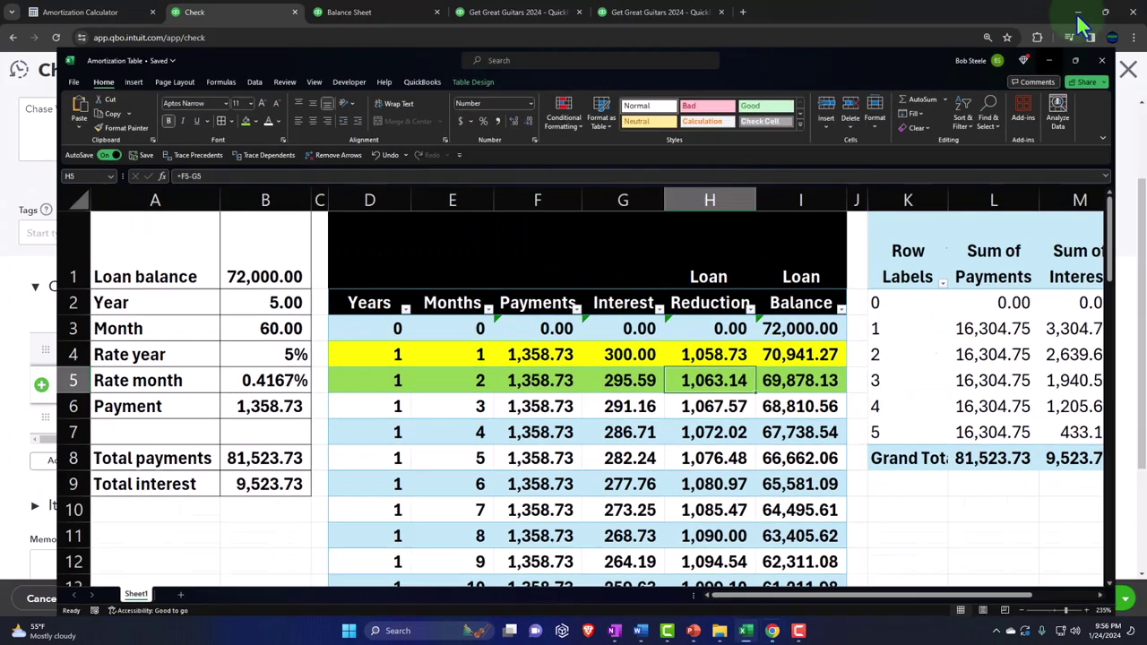
pyautogui.click(1079, 17)
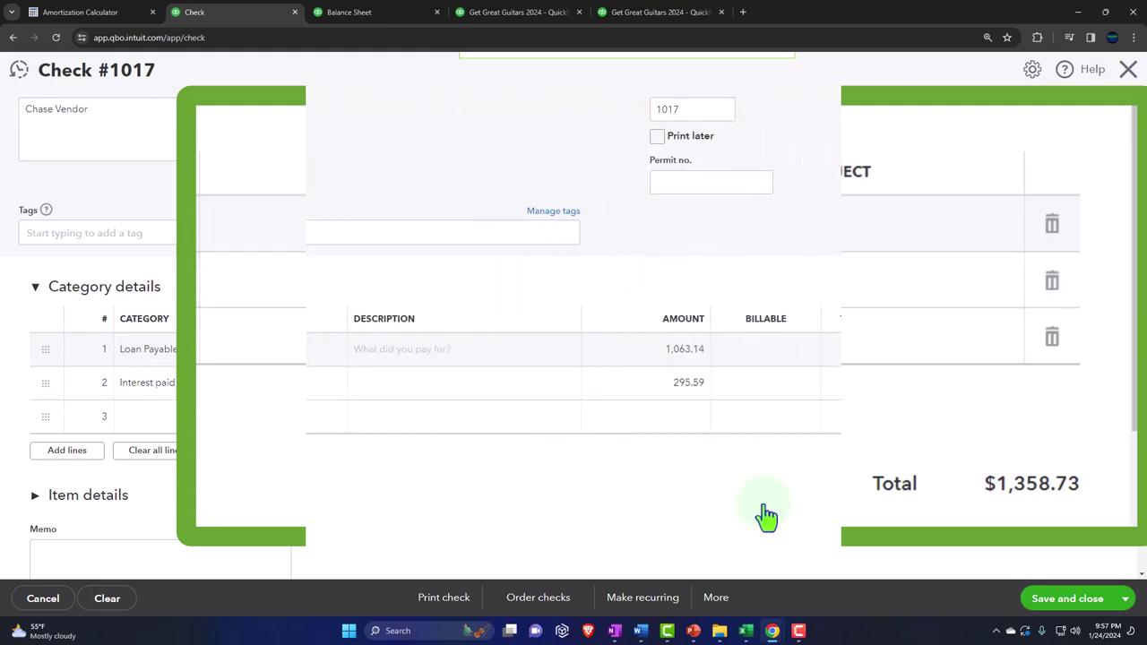
# - Review the starting and month 1 loan balances in the Excel amortization table and return to the QuickBooks check
pyautogui.click(745, 631)
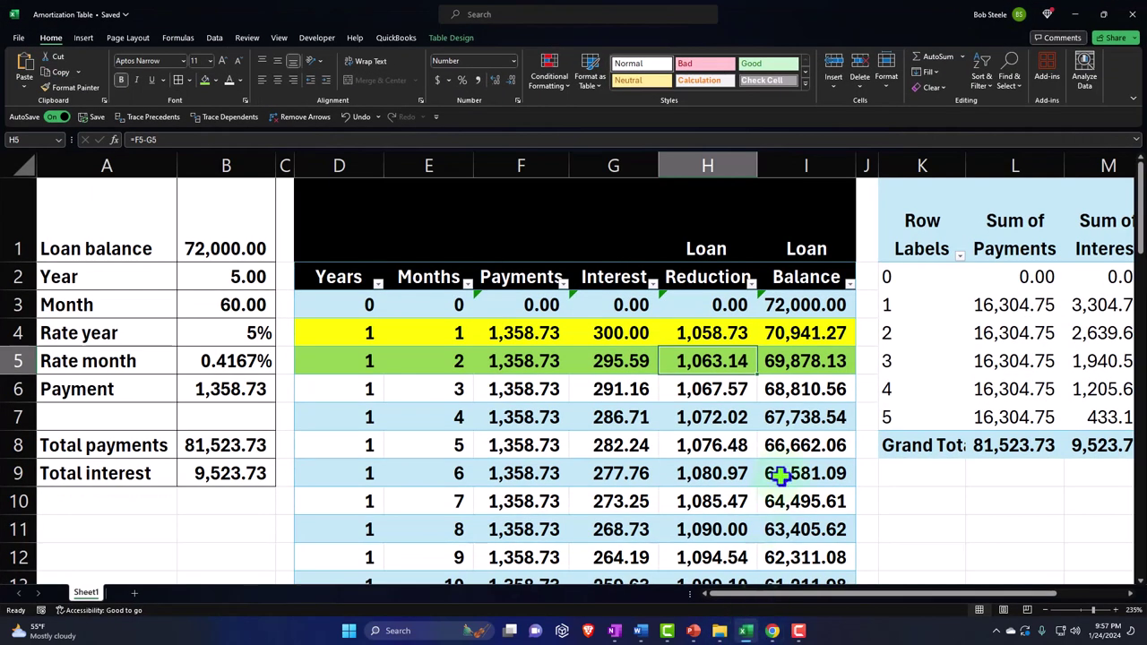
pyautogui.click(802, 327)
pyautogui.click(797, 305)
pyautogui.click(797, 333)
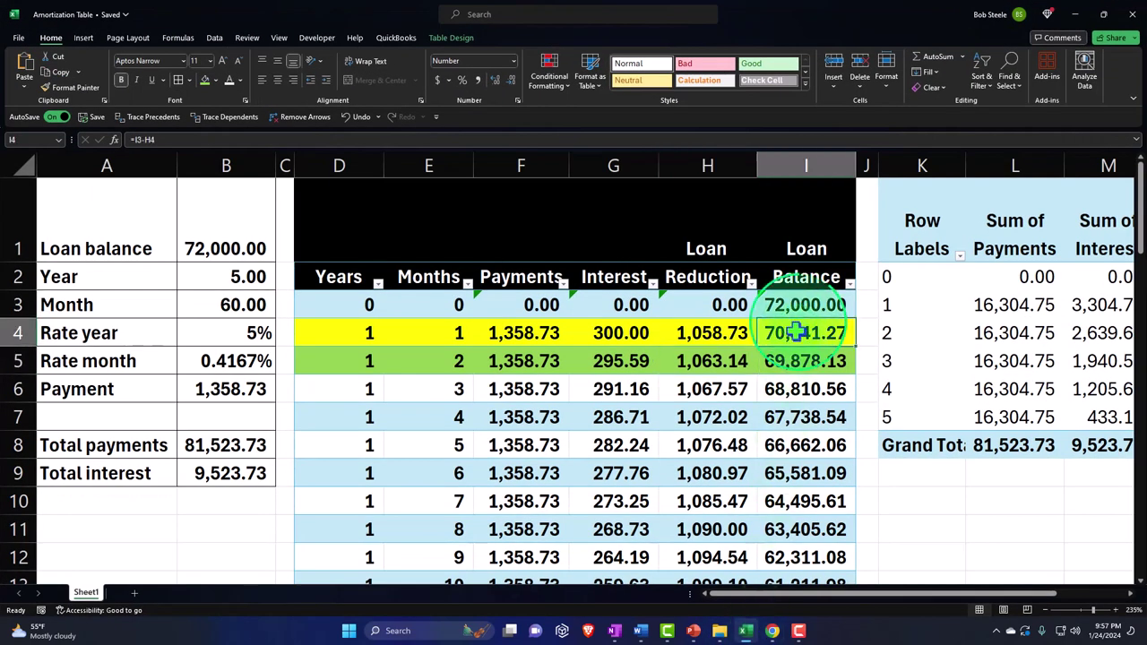
pyautogui.click(1075, 14)
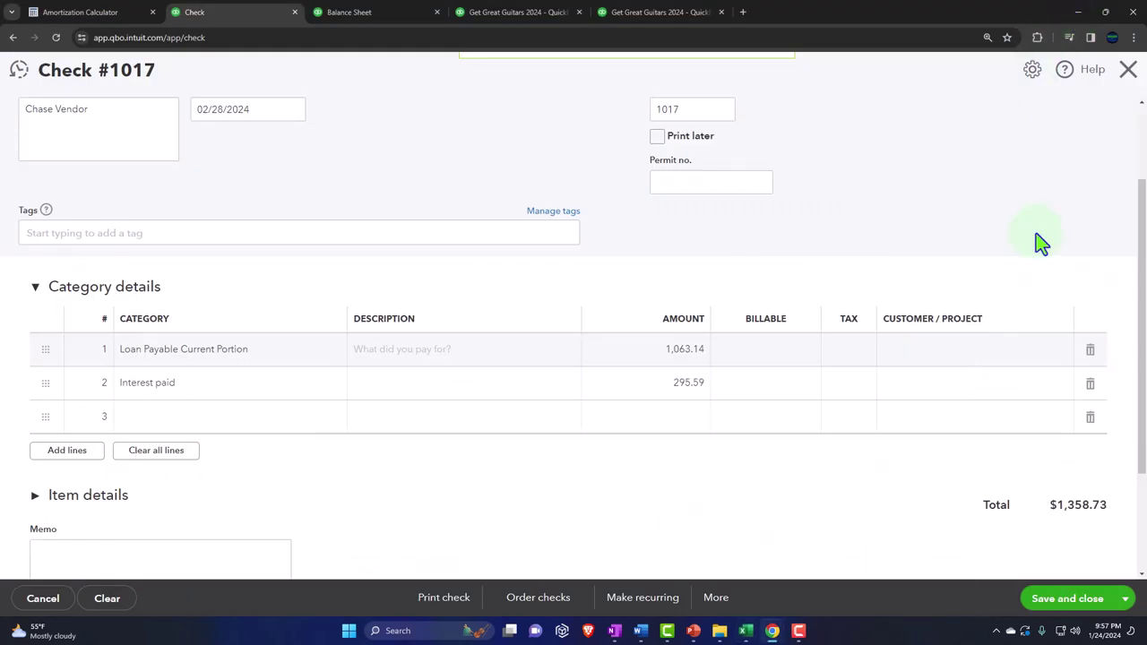
# - Save and close the check and rerun the Balance Sheet report for 01/01/2024 to 02/28/2024
pyautogui.click(1071, 601)
pyautogui.click(371, 14)
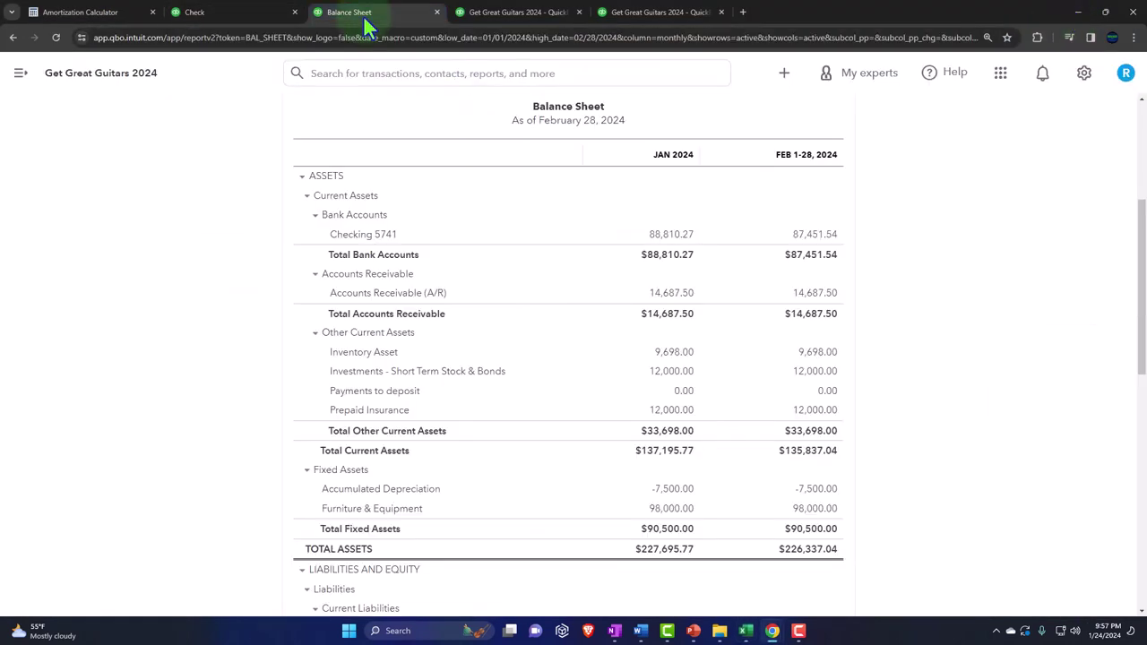
pyautogui.click(659, 242)
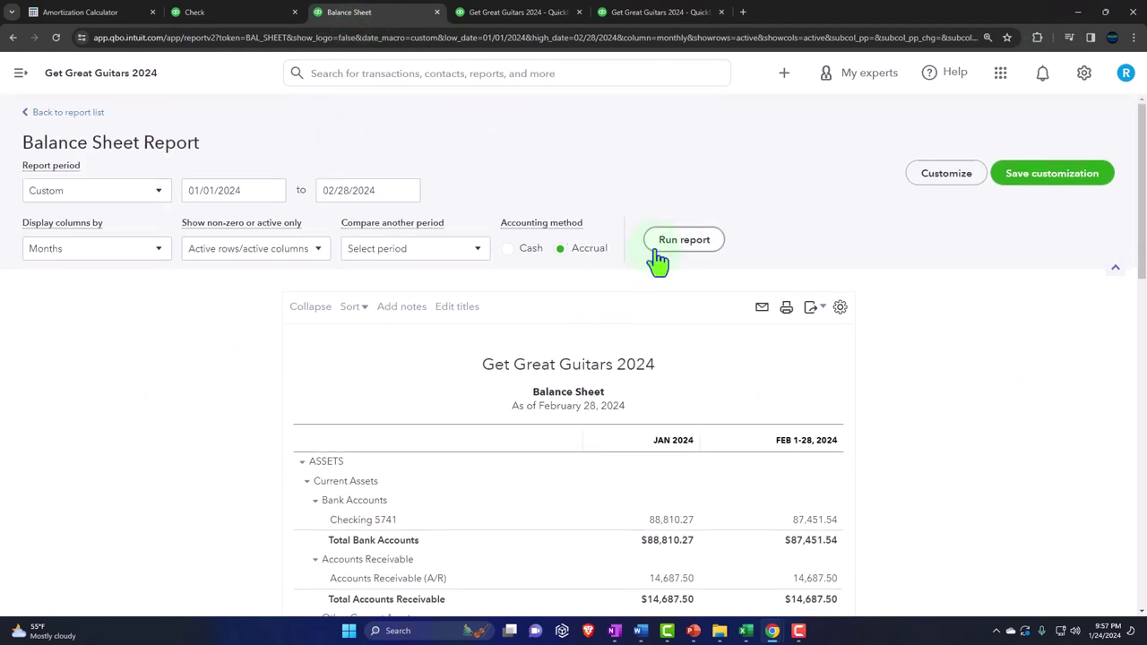
# - Open the February checking account balance's transaction report, review the loan payment checks and return to the Balance Sheet
pyautogui.scroll(-2, 656, 263)
pyautogui.hotkey('ctrl', '+')
pyautogui.hotkey('ctrl', '+')
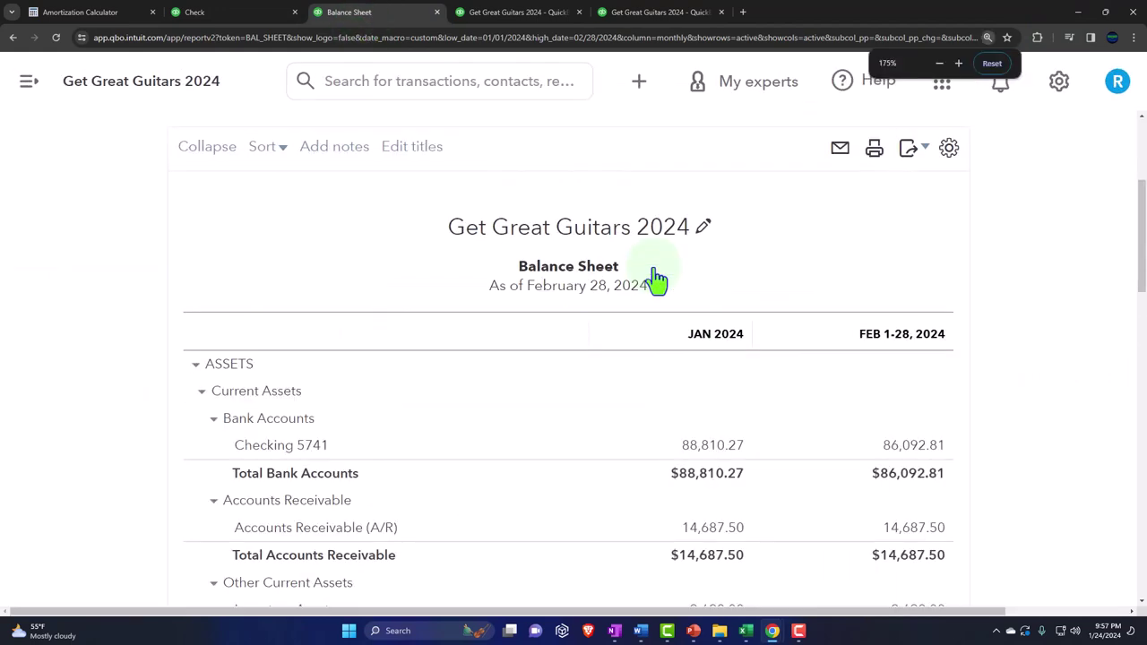
pyautogui.scroll(-1, 655, 282)
pyautogui.click(892, 331)
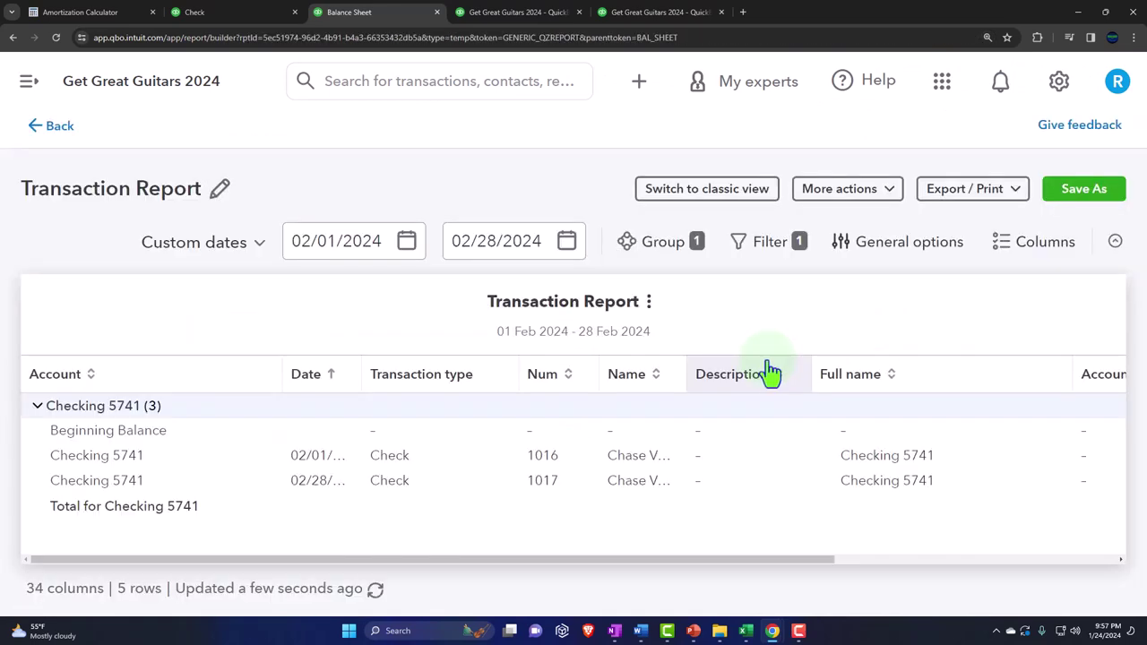
pyautogui.hotkey('ctrl', '-')
pyautogui.hotkey('ctrl', '-')
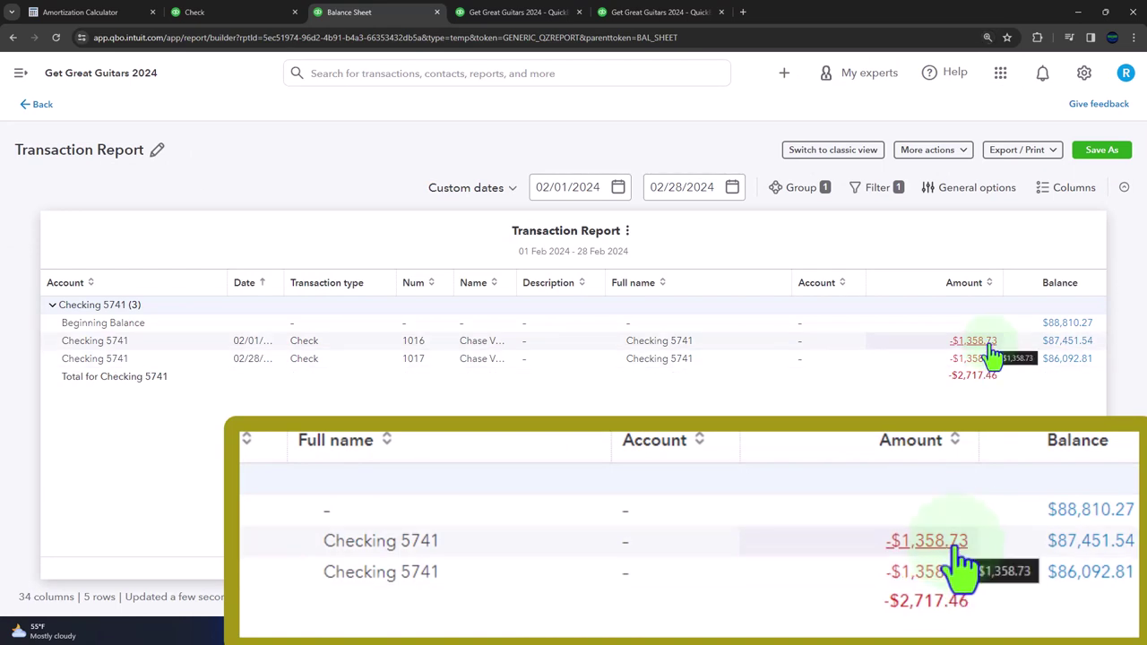
pyautogui.click(42, 115)
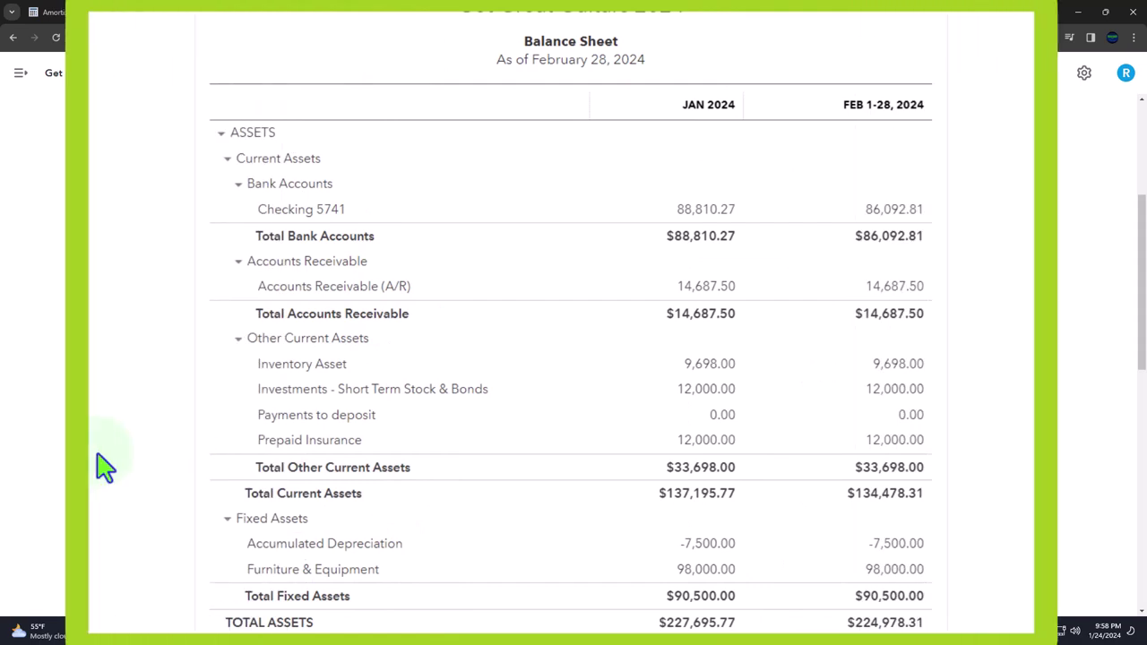
# - Open the transaction report behind the February Loan Payable Current Portion balance and review its checks and running balance
pyautogui.scroll(-5, 105, 466)
pyautogui.scroll(-3, 105, 467)
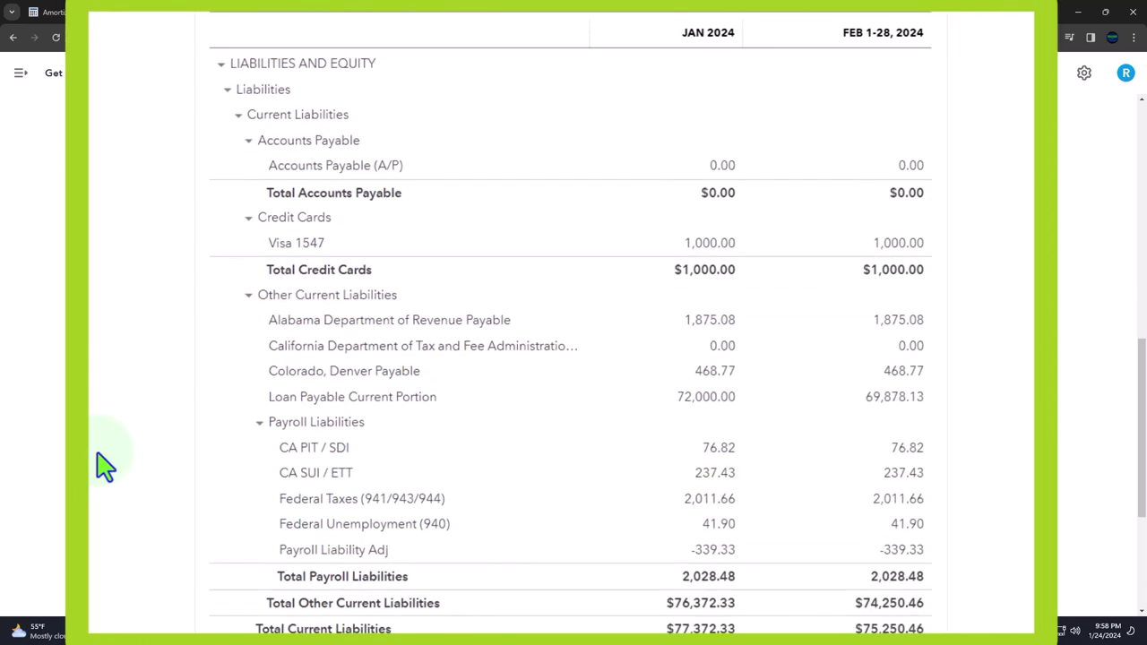
pyautogui.scroll(-1, 105, 466)
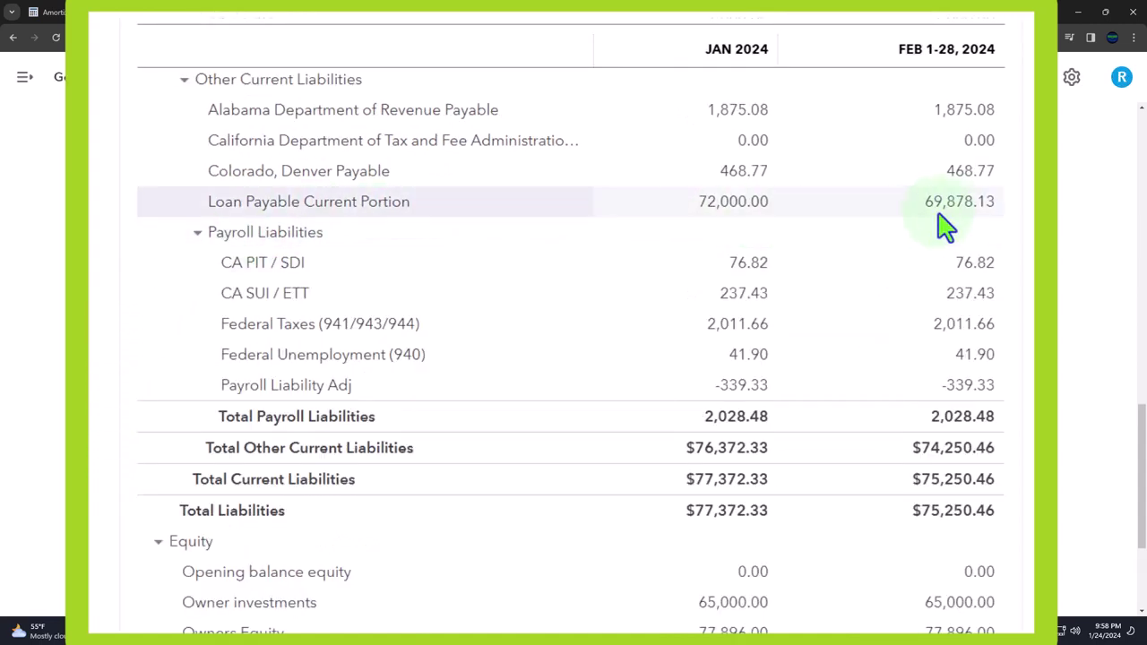
pyautogui.click(950, 205)
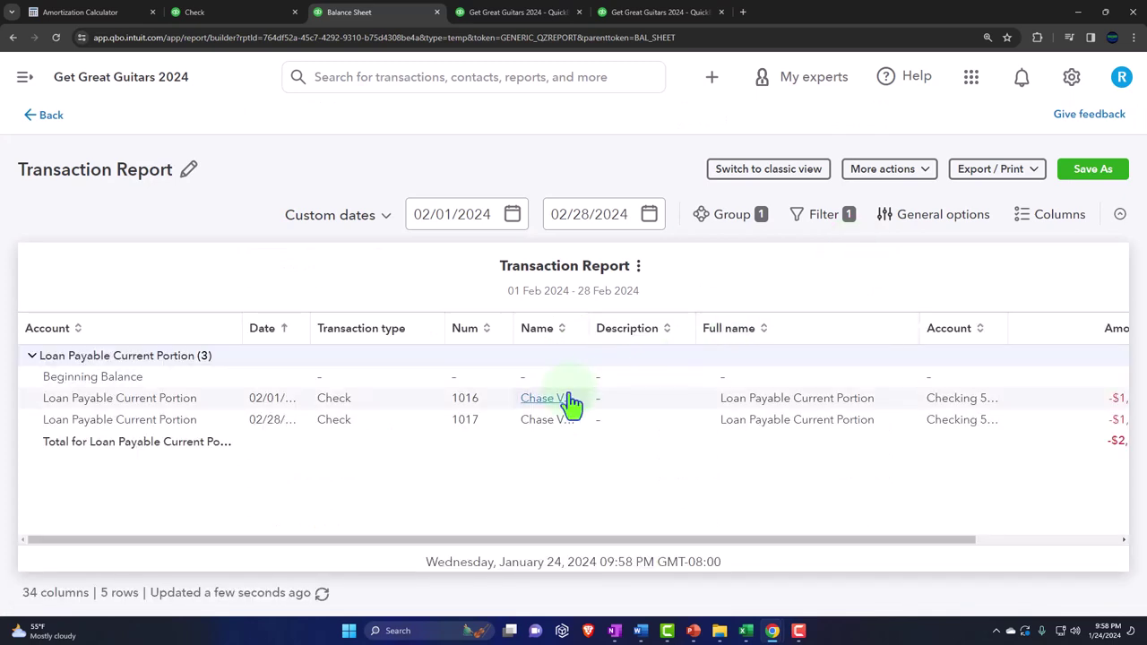
pyautogui.hotkey('ctrl', '-')
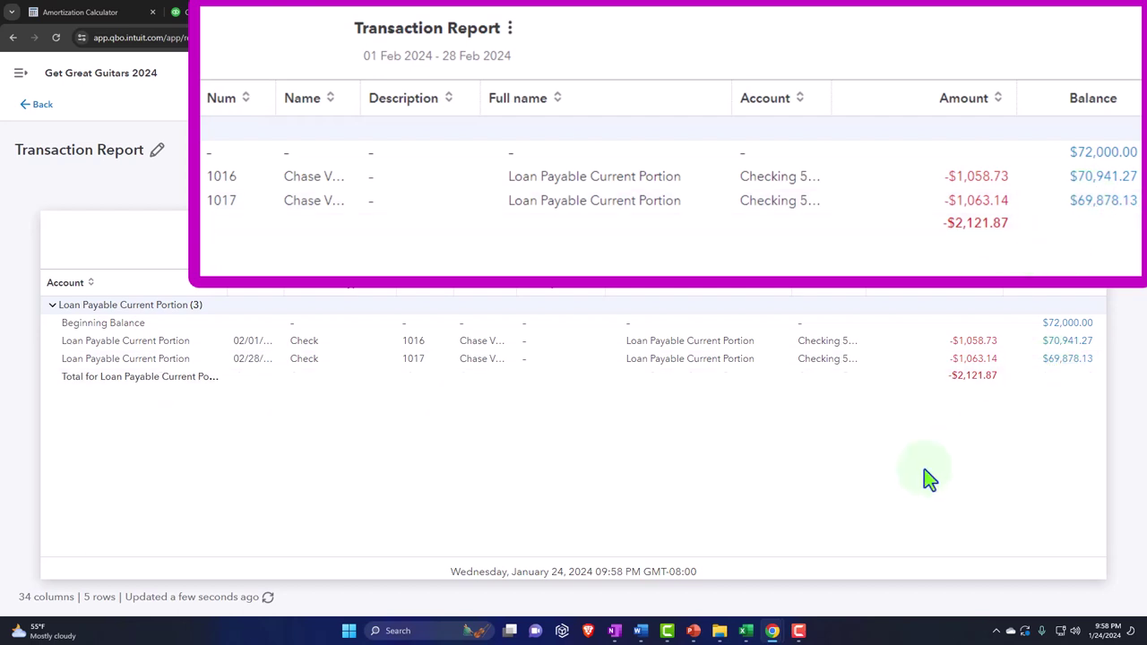
# - Compare the loan payable balance with the month 2 Loan Balance in the Excel table and return to the Transaction Report
pyautogui.click(745, 632)
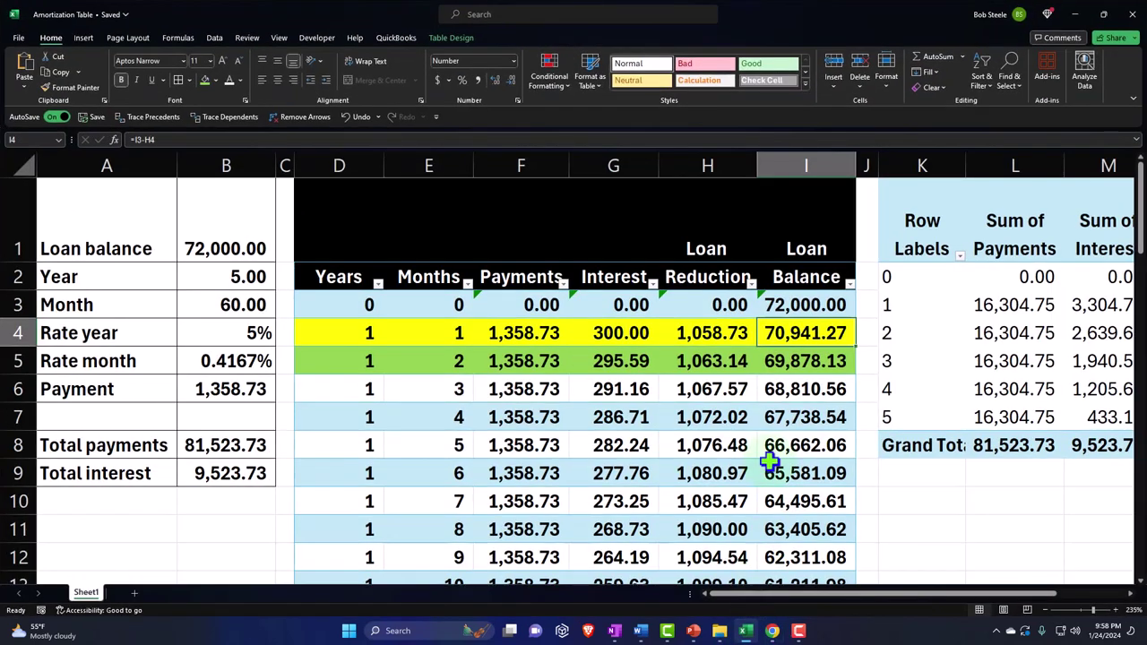
pyautogui.click(799, 360)
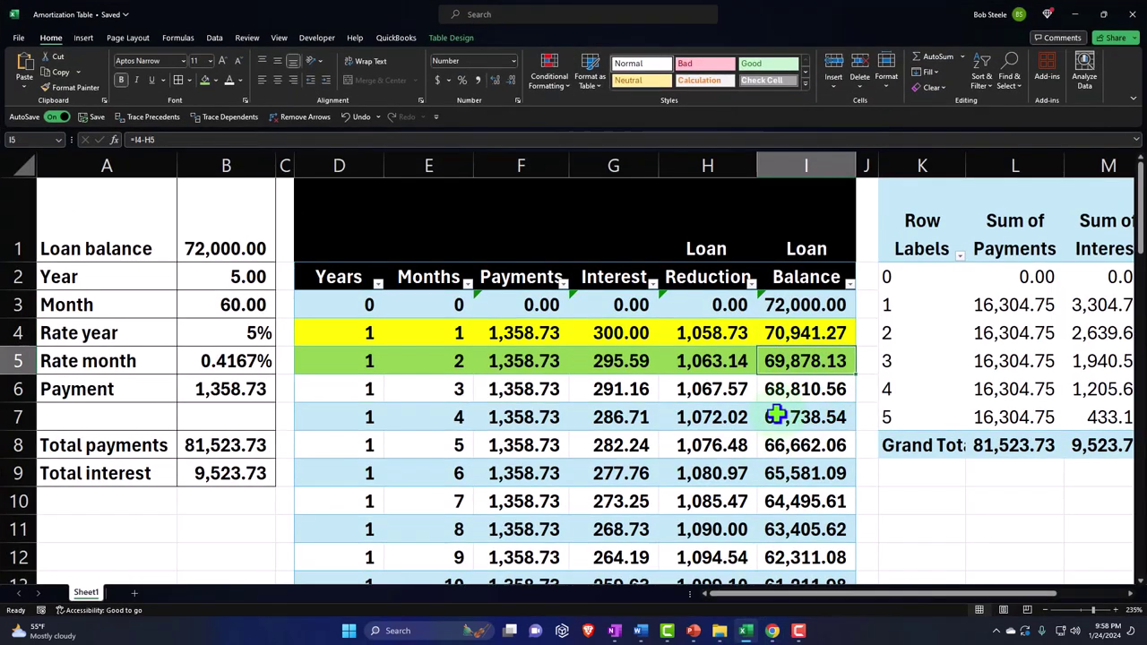
pyautogui.click(1079, 25)
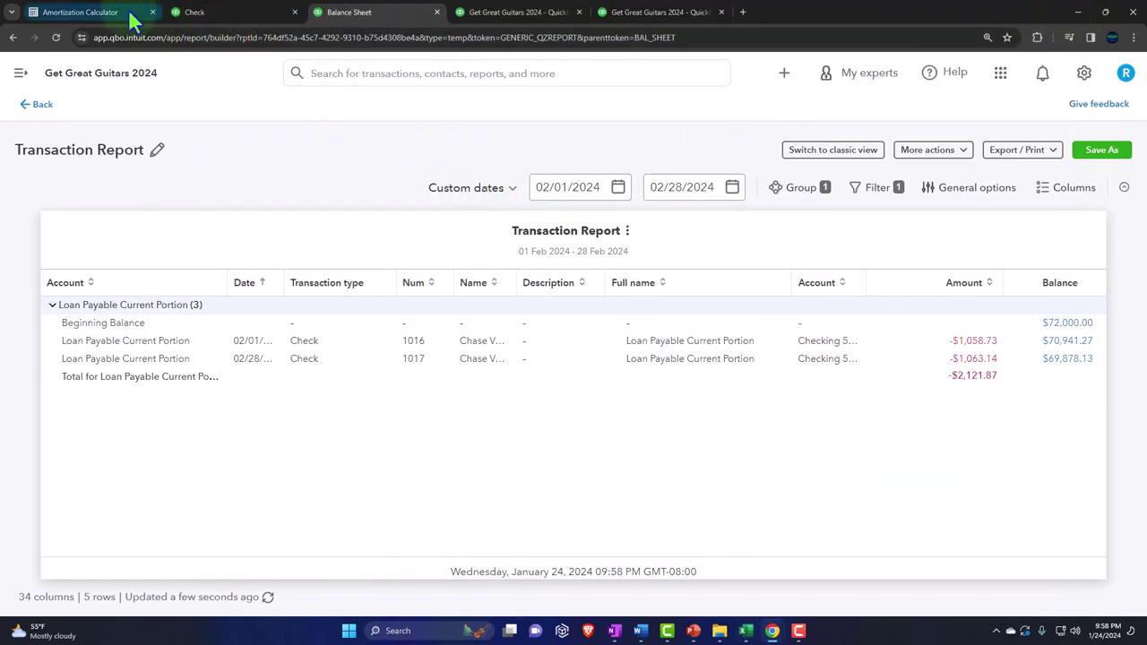
# - Switch to the Amortization Calculator web page and examine the month 2 figures in its monthly amortization schedule
pyautogui.click(130, 19)
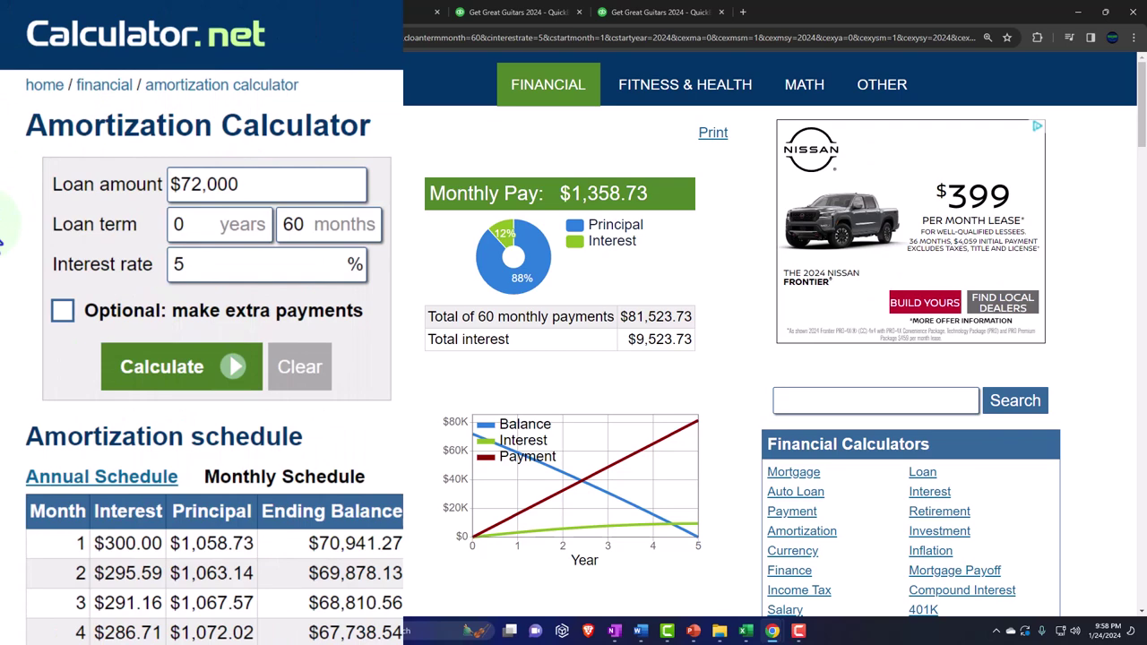
pyautogui.scroll(-2, 135, 200)
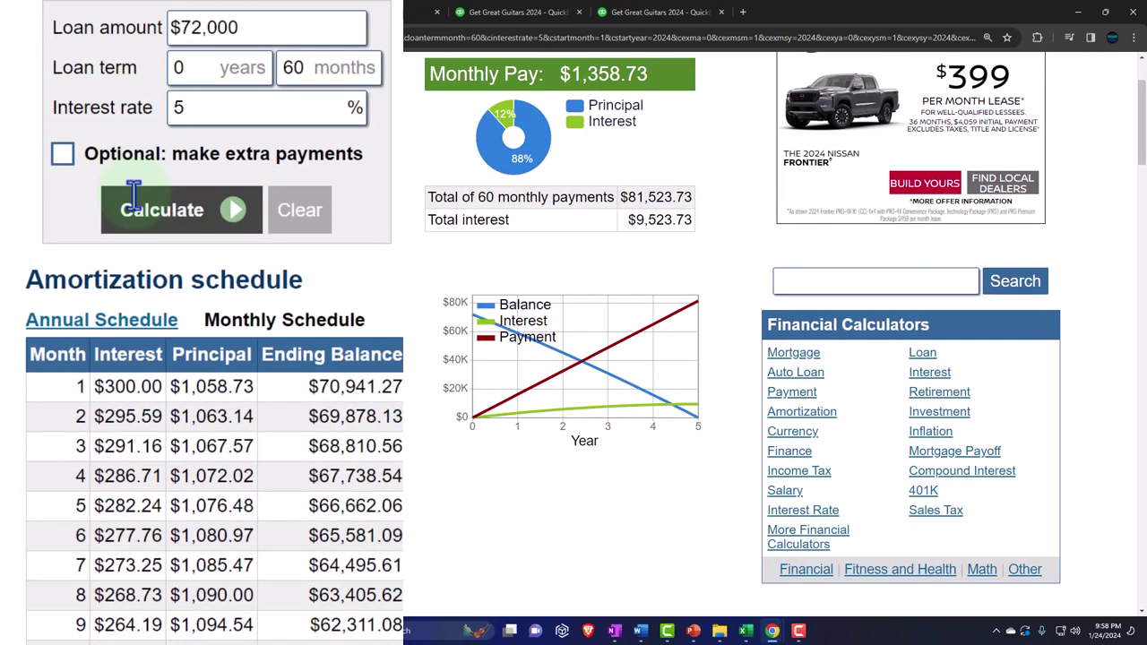
pyautogui.scroll(-2, 136, 199)
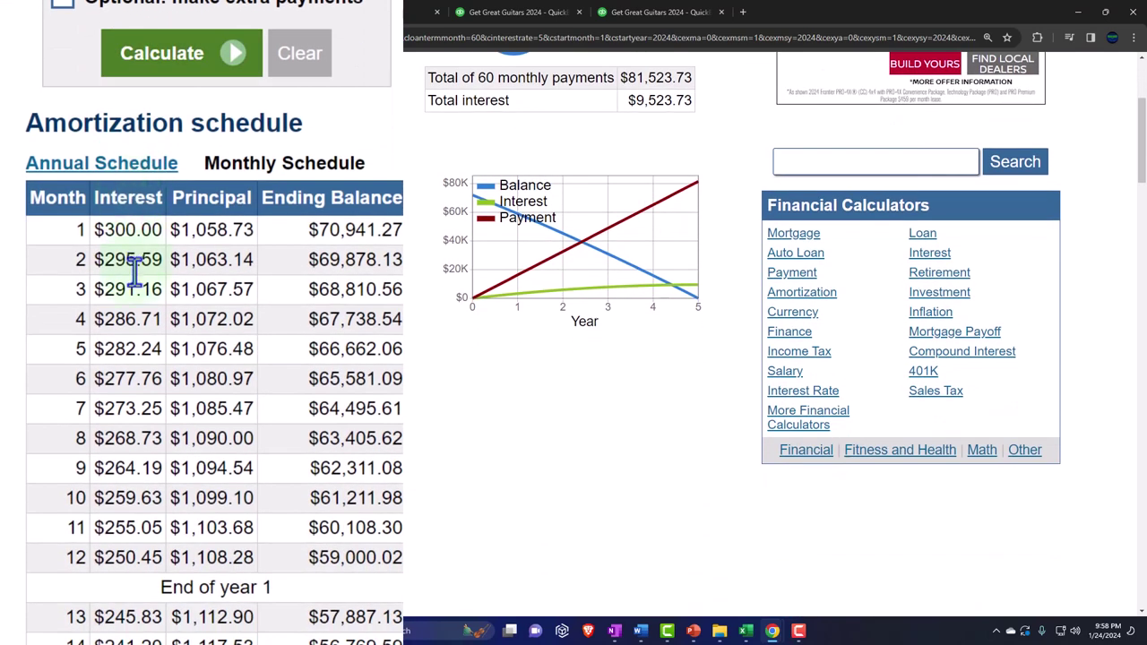
# - Review the loan inputs and monthly schedule on the Amortization Calculator page and return from the Transaction Report to the Balance Sheet
pyautogui.scroll(-1, 136, 278)
pyautogui.scroll(4, 134, 280)
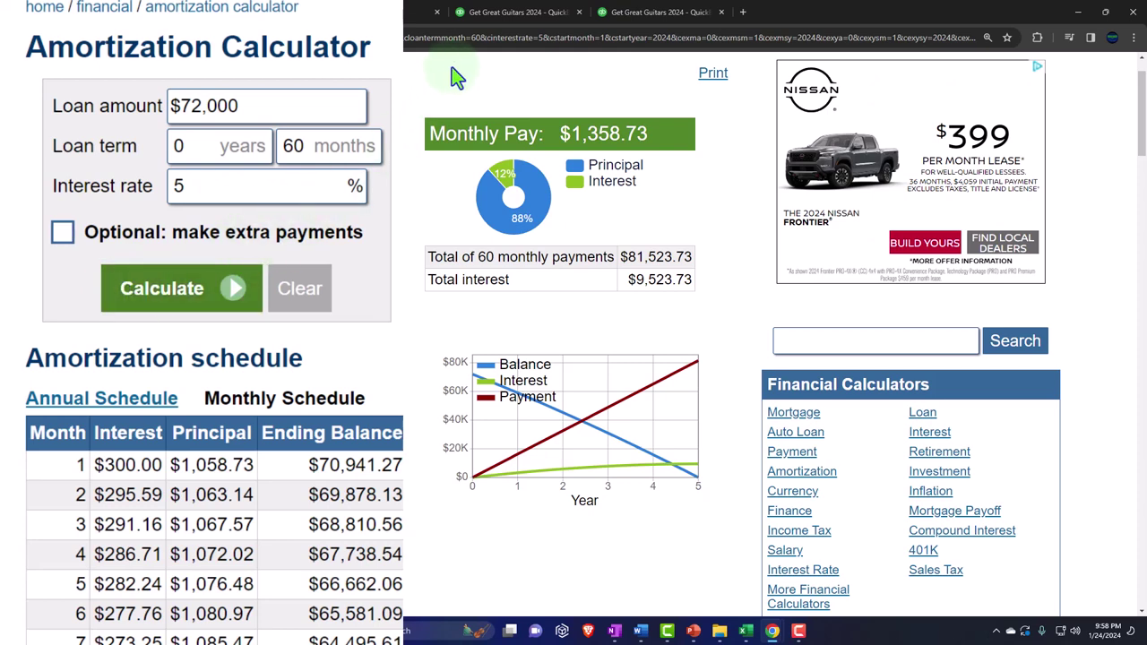
pyautogui.click(384, 14)
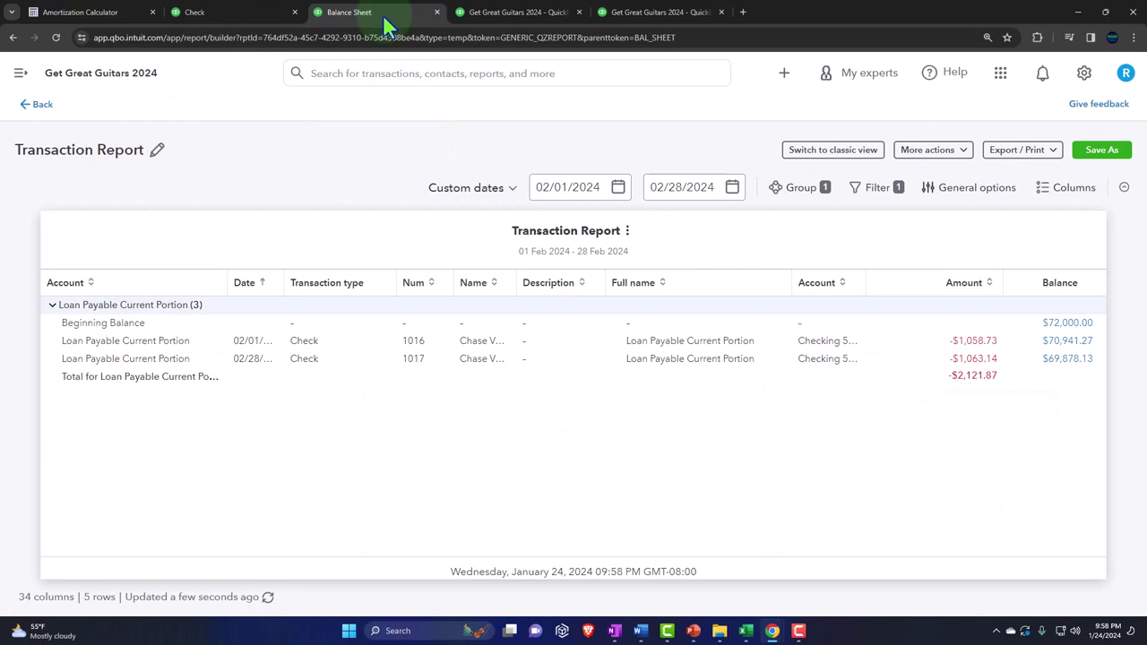
pyautogui.click(46, 105)
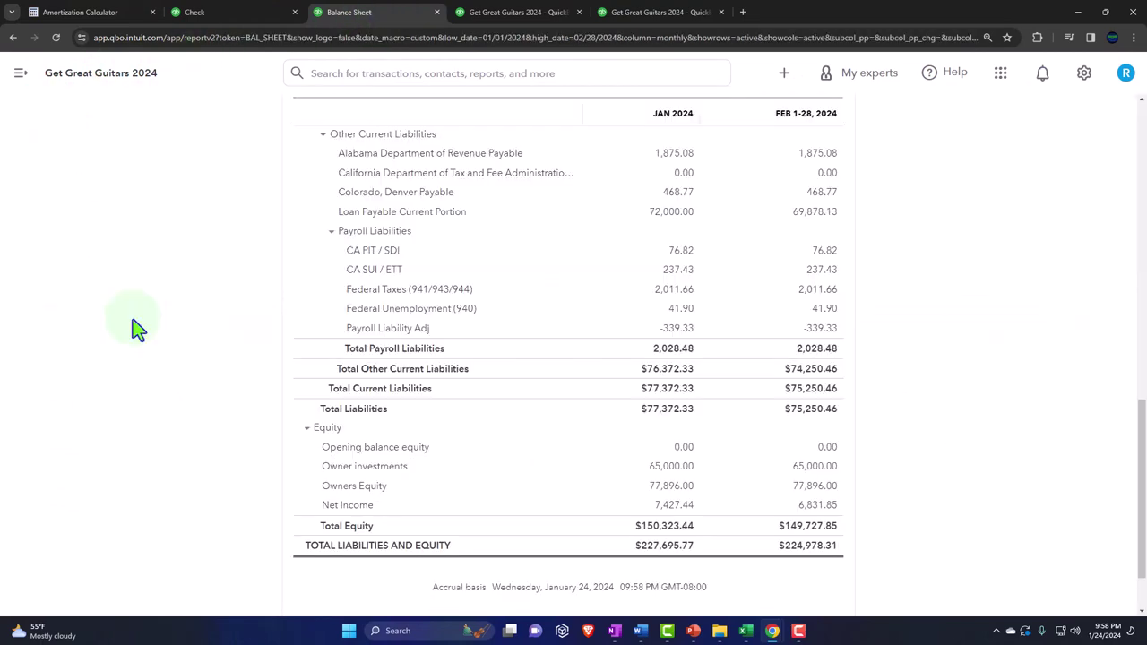
# - Rerun the Profit and Loss report for 01/01/2024 to 02/28/2024 to refresh its figures
pyautogui.click(494, 15)
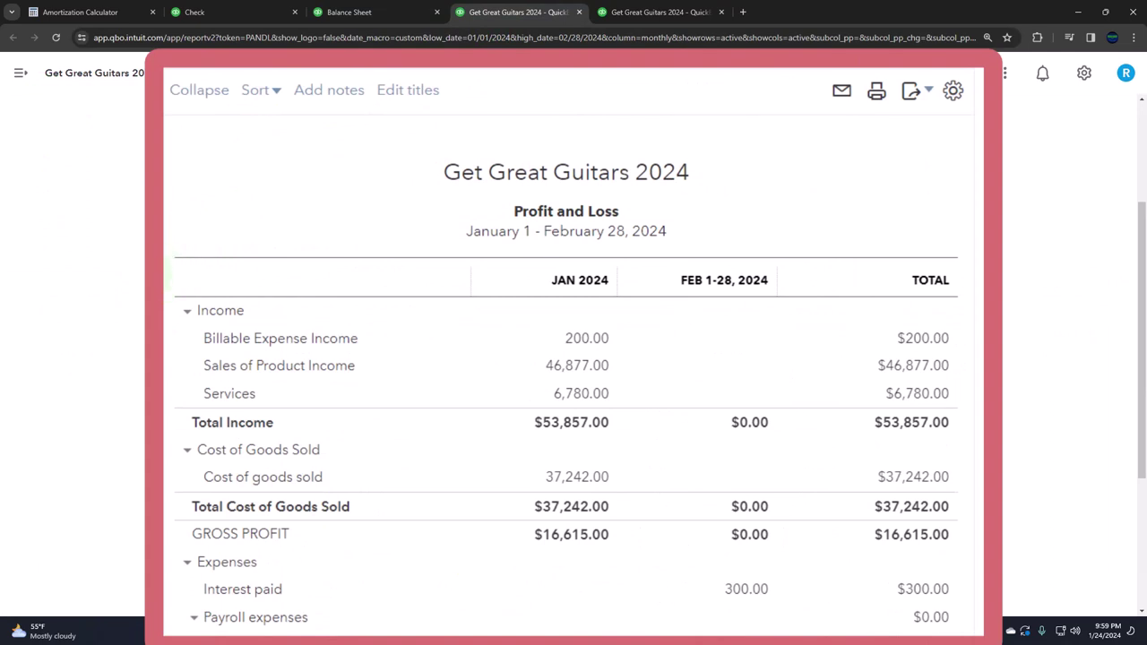
pyautogui.scroll(-2, 574, 358)
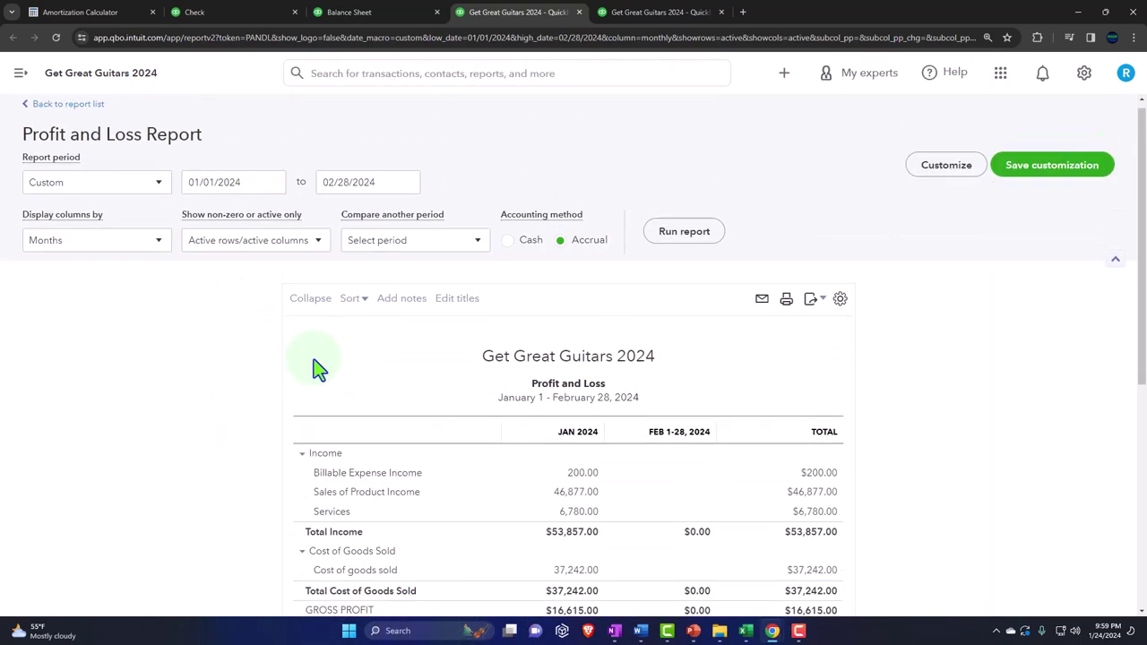
pyautogui.click(665, 235)
pyautogui.scroll(-2, 655, 242)
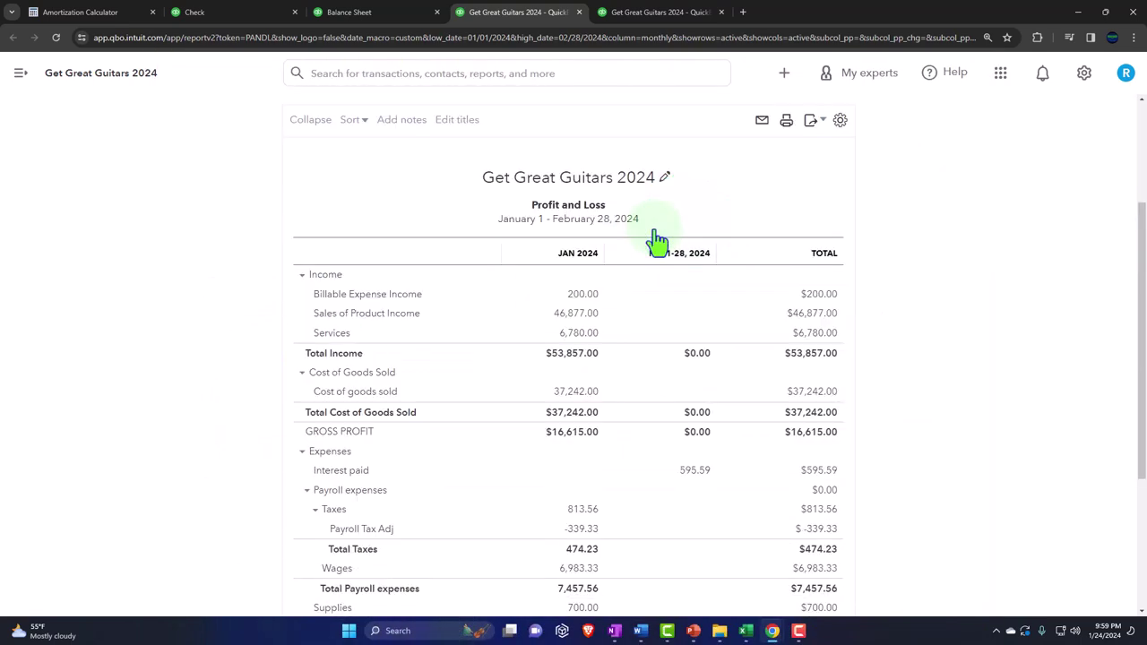
# - Open the transaction report behind the February Interest paid amount, review the check amounts and return to the Profit and Loss
pyautogui.scroll(-1, 657, 240)
pyautogui.click(692, 363)
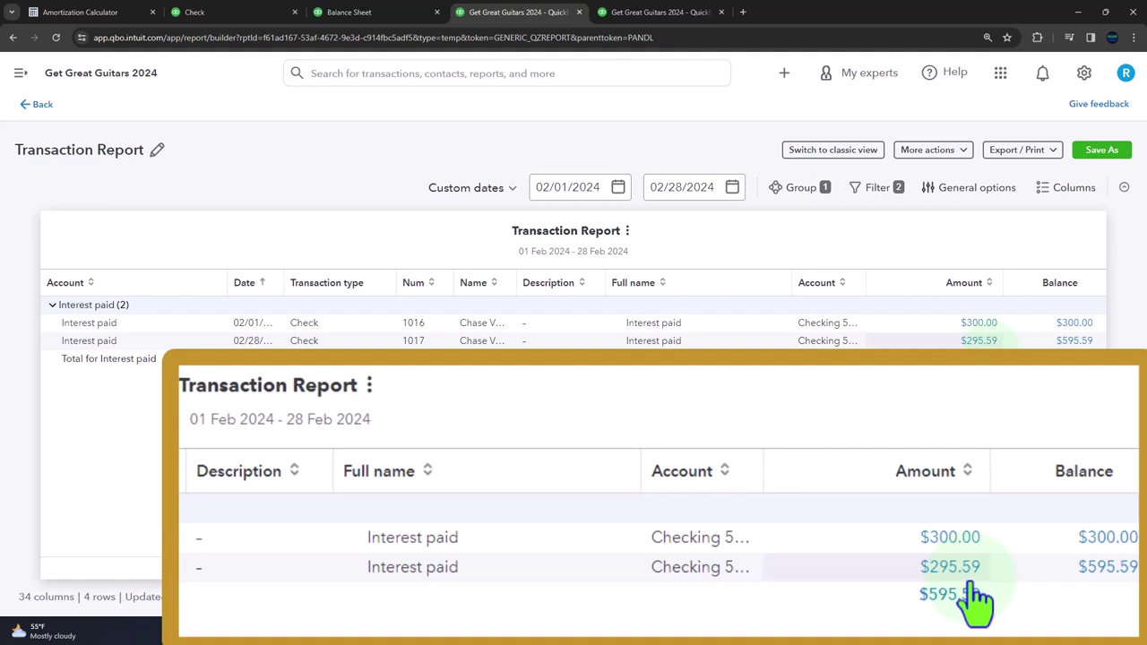
pyautogui.click(41, 108)
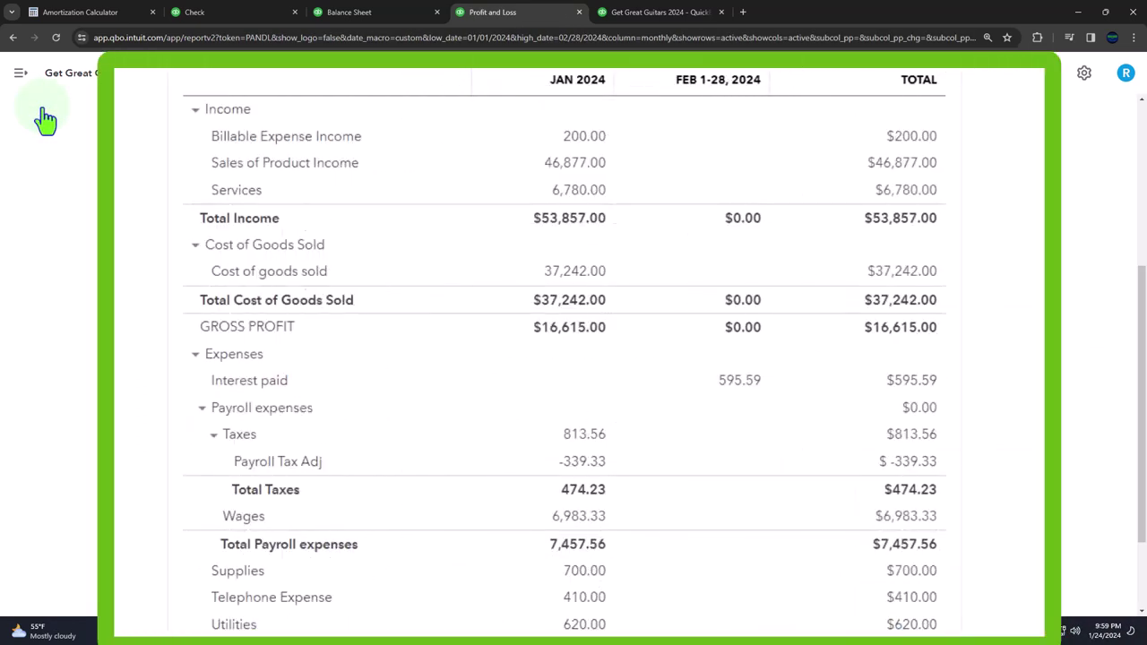
# - Open the transaction report behind the Balance Sheet's February Checking balance, review its checks and return to the Balance Sheet
pyautogui.click(400, 16)
pyautogui.scroll(5, 574, 296)
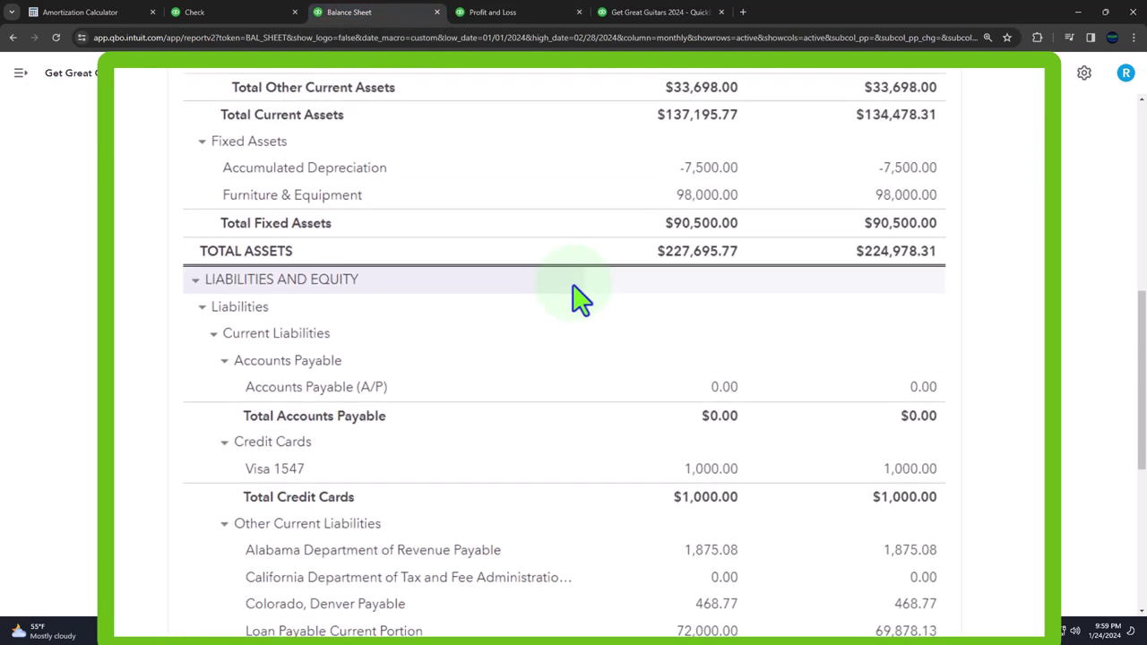
pyautogui.scroll(5, 581, 300)
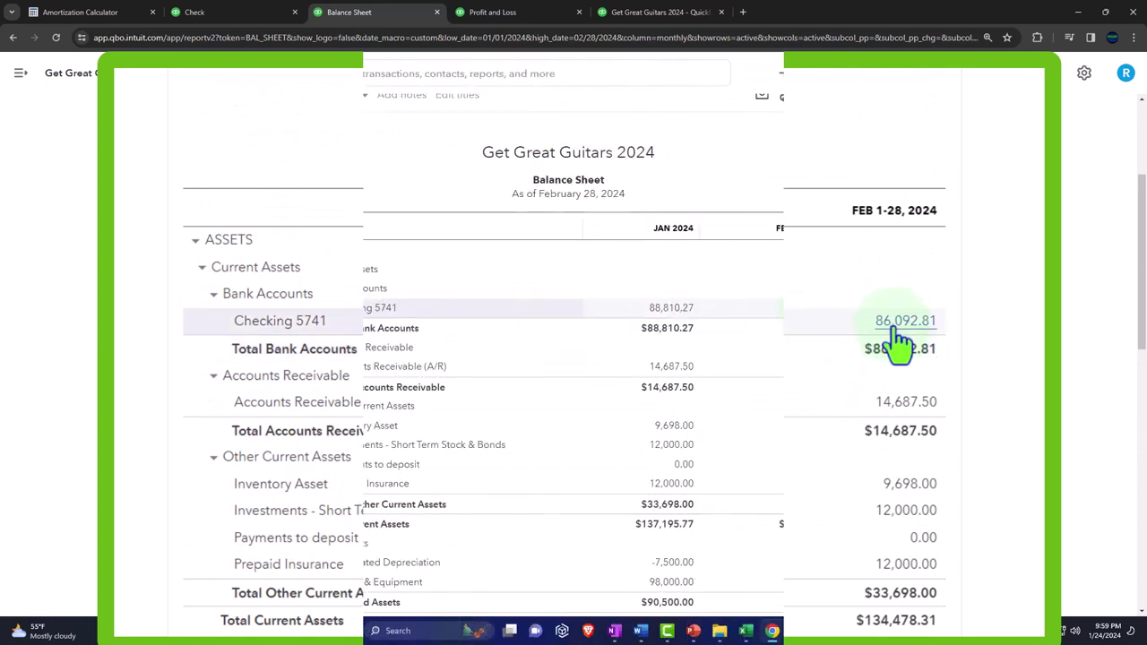
pyautogui.click(811, 309)
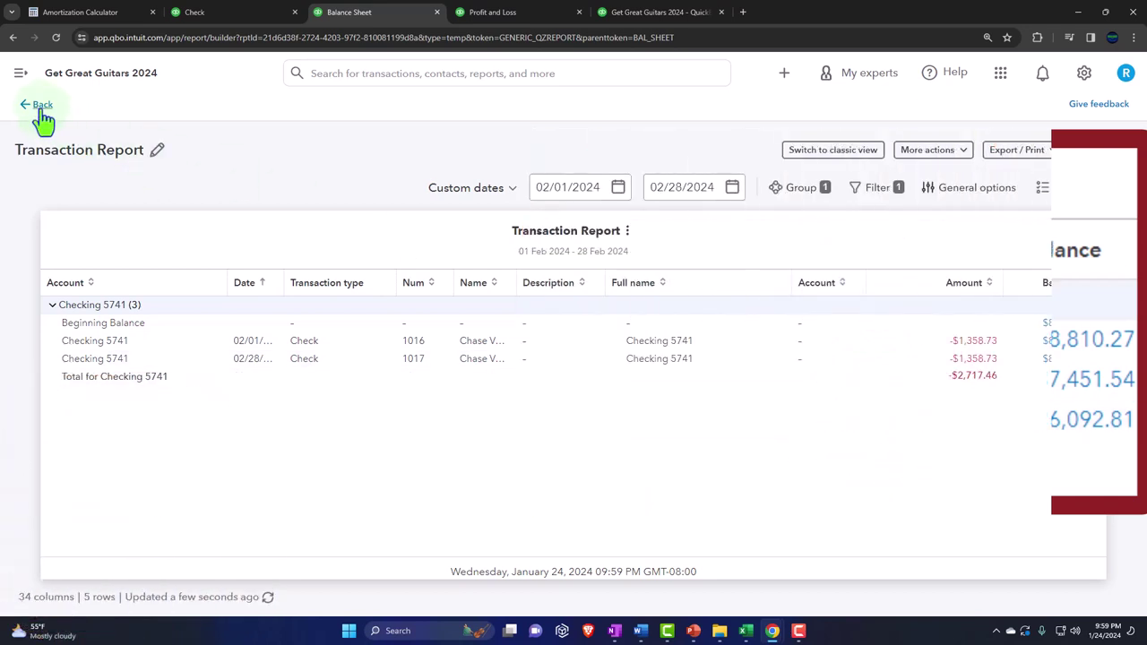
pyautogui.click(40, 108)
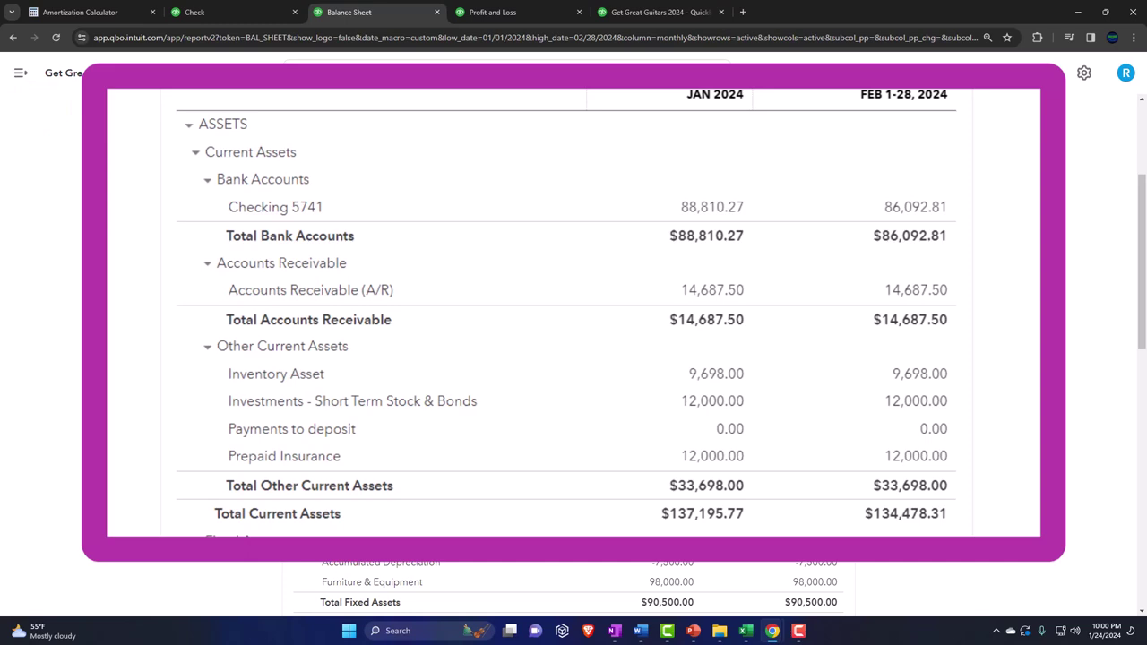
# - Compare the Balance Sheet's loan payable balance with the Excel amortization table and return to the Balance Sheet
pyautogui.scroll(-3, 574, 358)
pyautogui.scroll(-5, 573, 359)
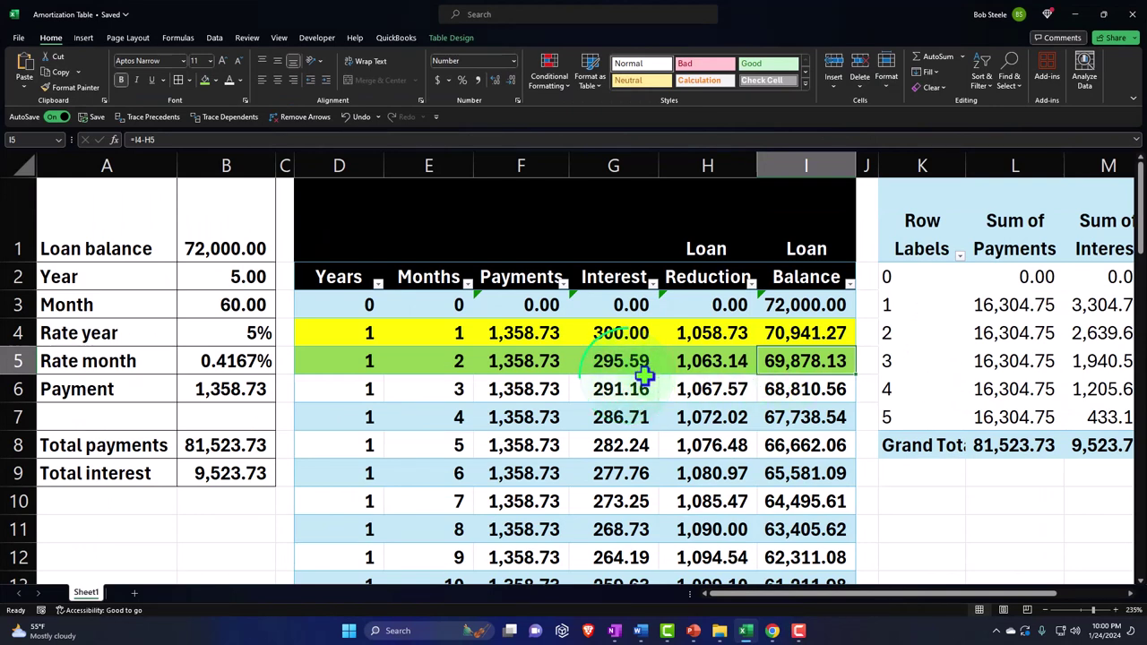
pyautogui.click(521, 435)
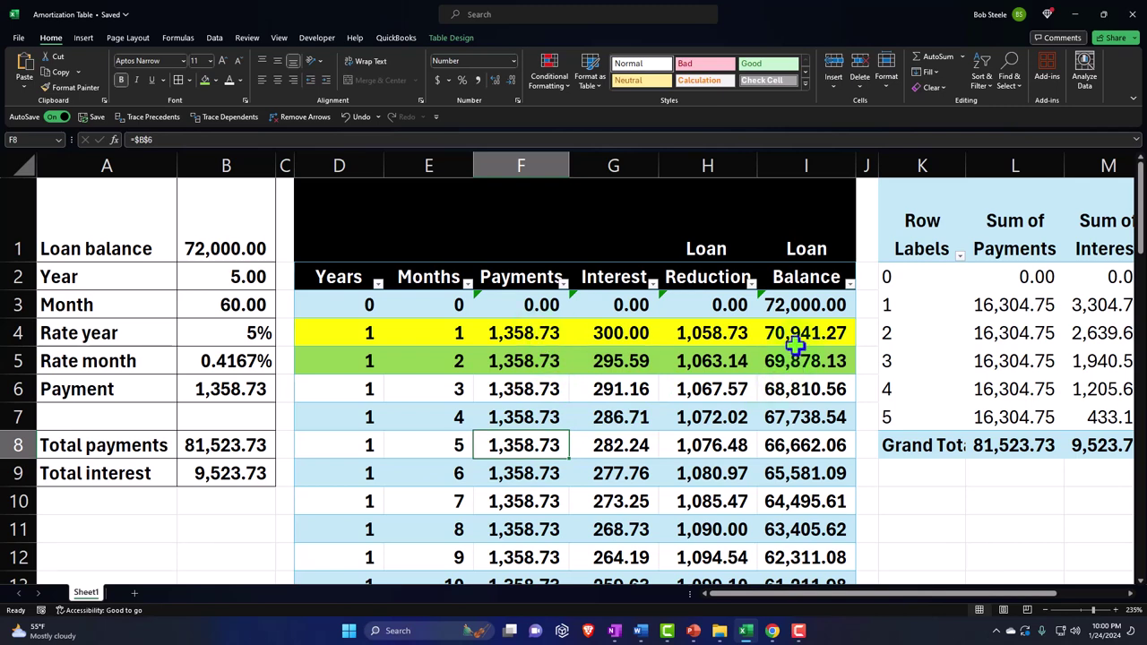
pyautogui.moveTo(773, 631)
pyautogui.click(737, 545)
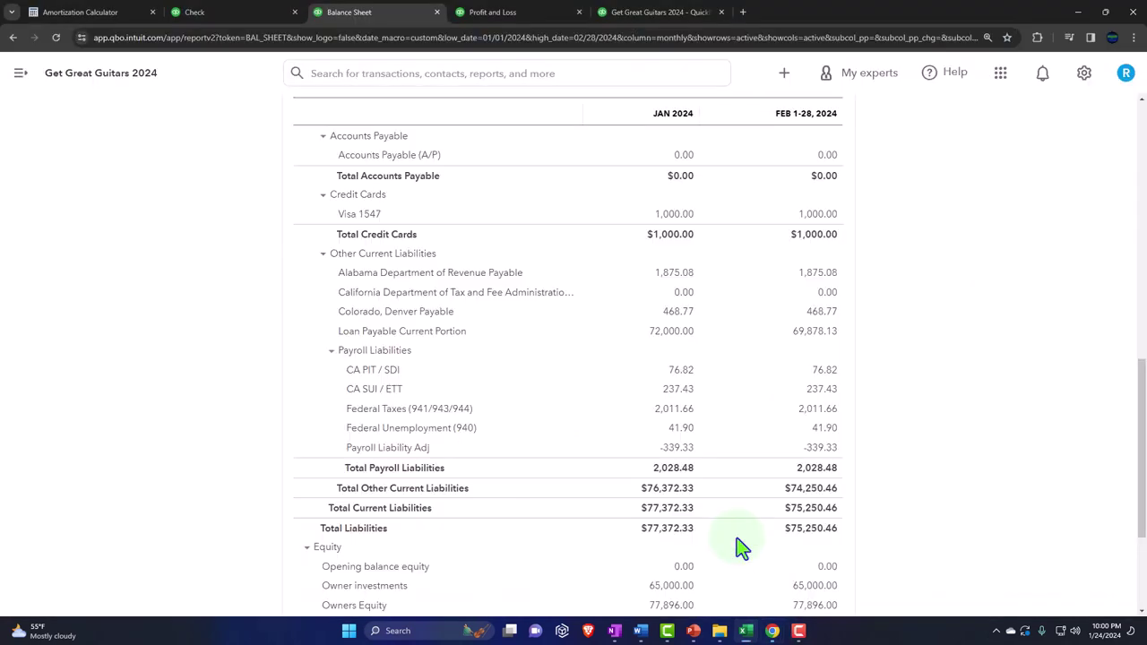
# - Look over the open Reports page, Balance Sheet and Profit and Loss in QuickBooks
pyautogui.click(238, 11)
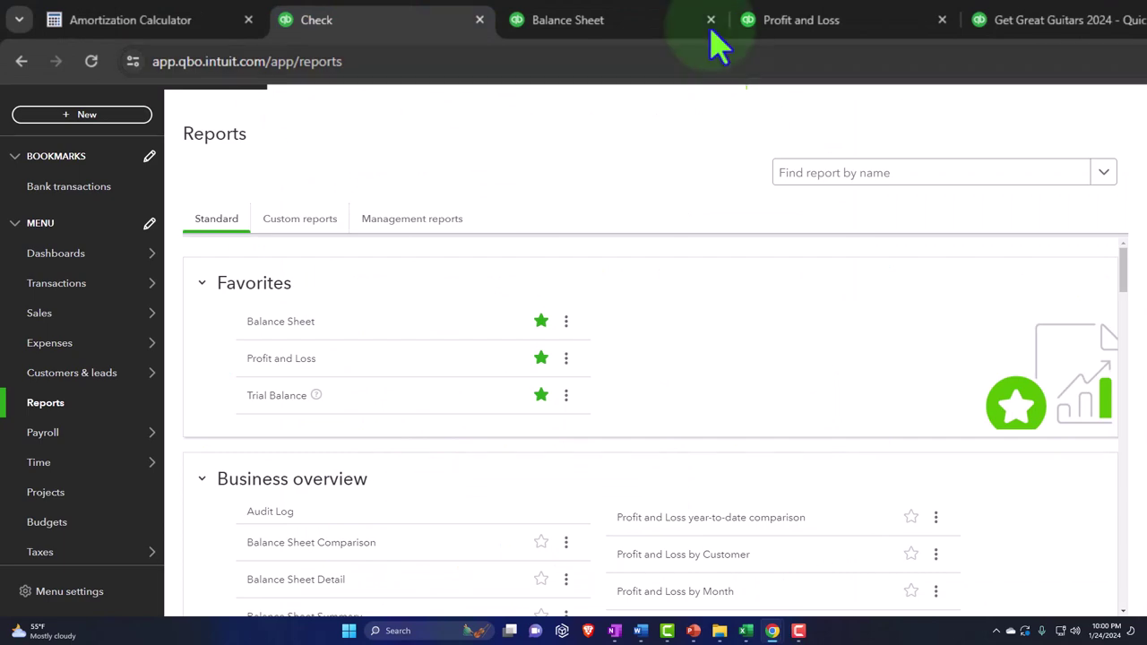
pyautogui.click(632, 20)
pyautogui.click(800, 21)
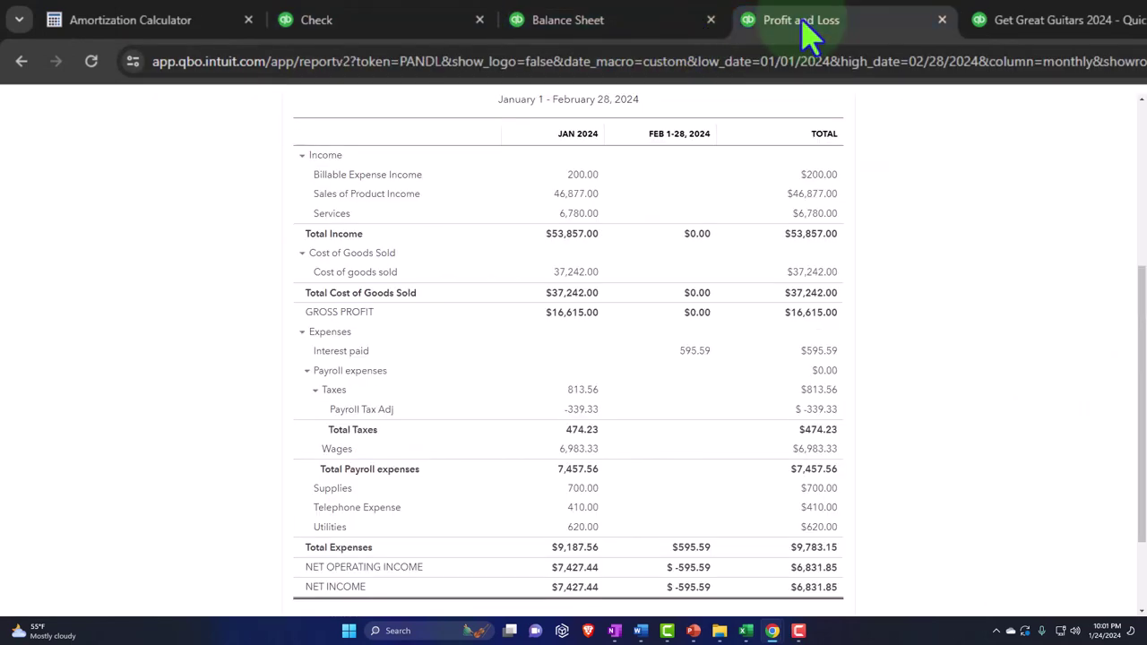
pyautogui.click(574, 20)
# - Switch to the Excel amortization table, highlight the Interest values for months 1 to 12 and select the month 12 Loan Balance
pyautogui.click(746, 632)
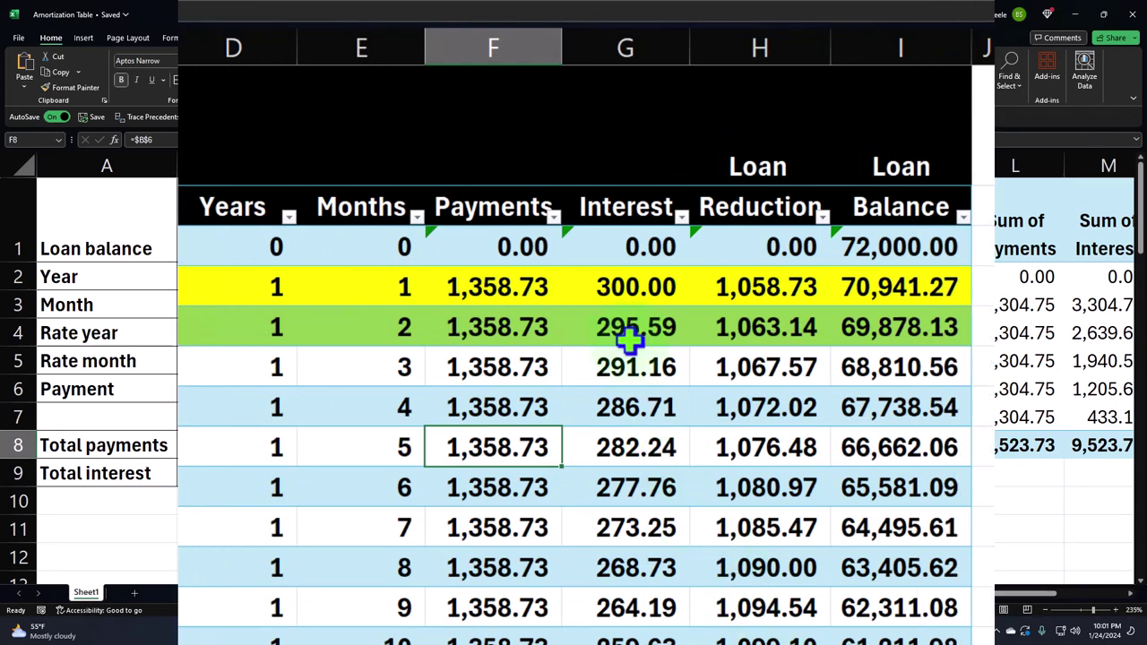
pyautogui.moveTo(628, 288); pyautogui.dragTo(584, 457)
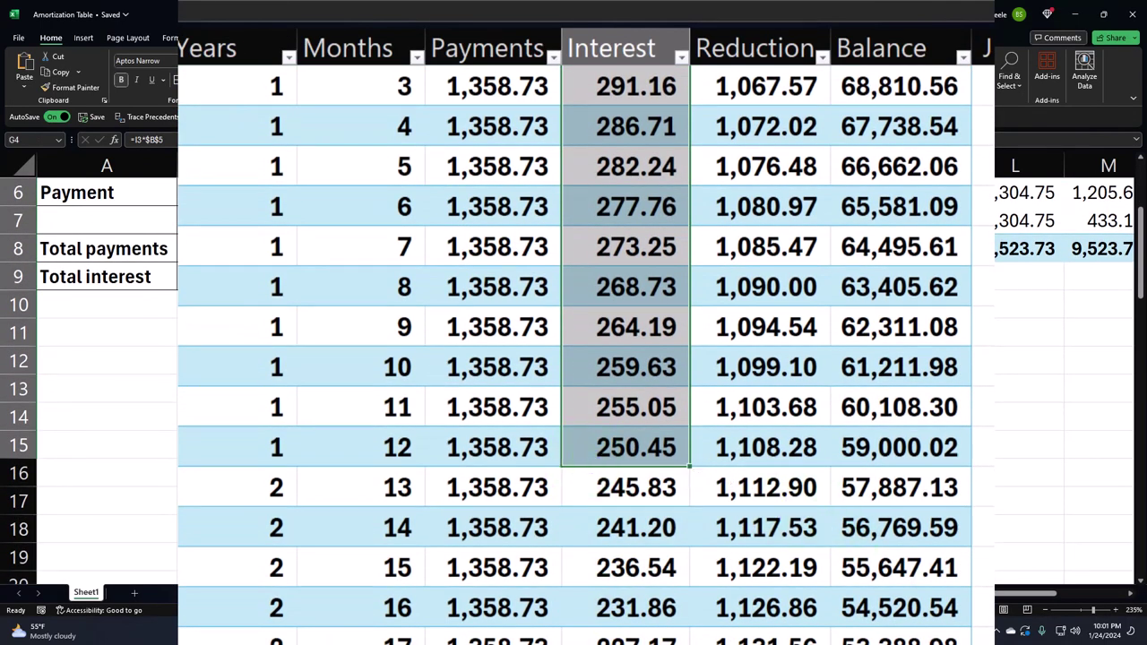
pyautogui.hotkey('ctrl', 'c')
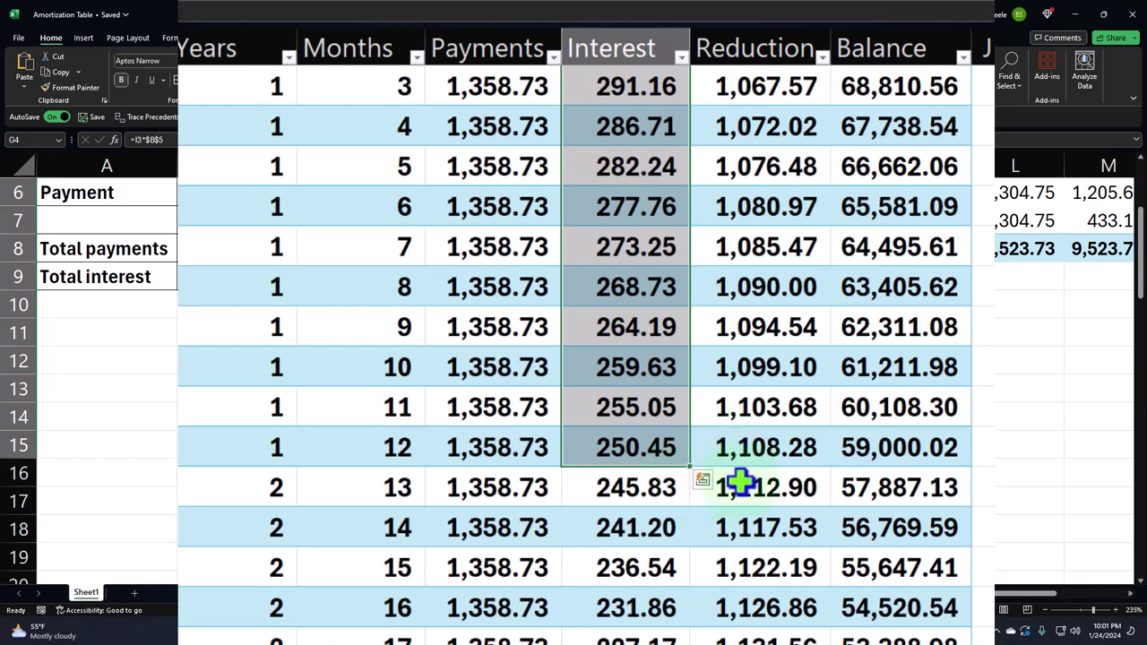
pyautogui.click(890, 453)
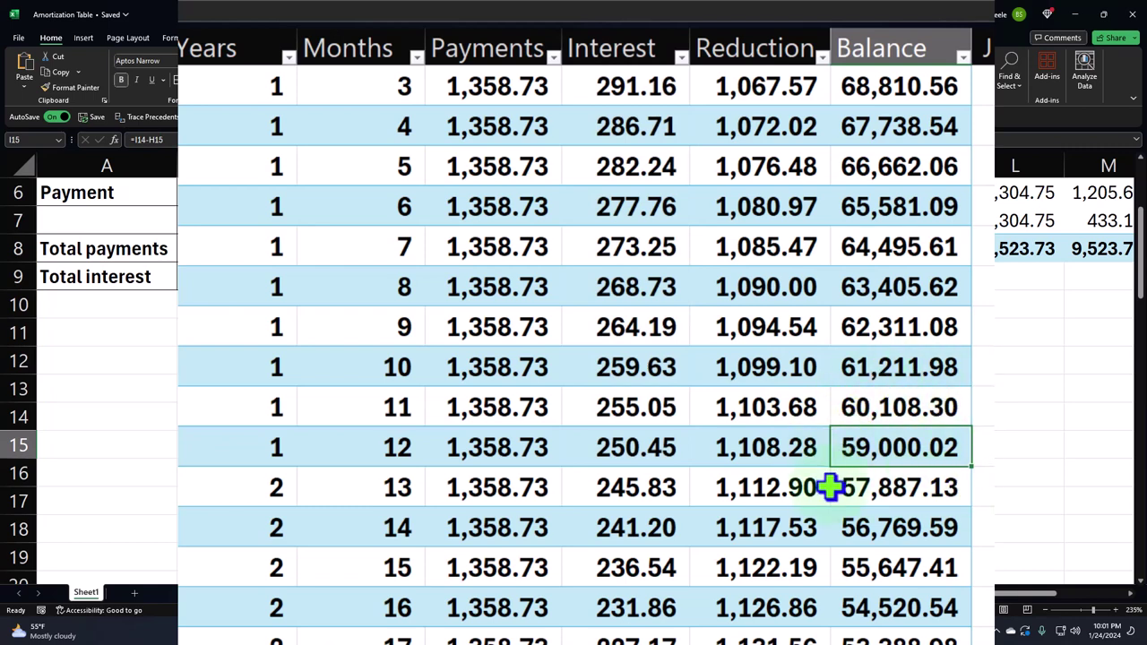
# - Highlight the Interest values for months 1 to 7 in the amortization table and select the month 6 Loan Reduction
pyautogui.scroll(3, 735, 403)
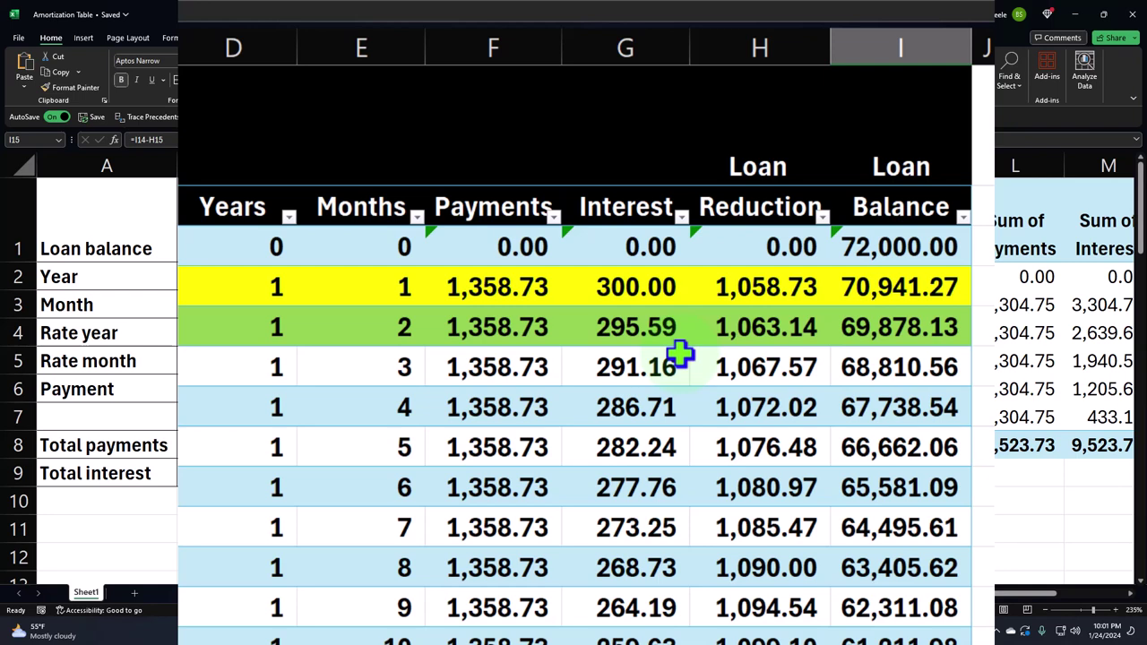
pyautogui.moveTo(640, 293); pyautogui.dragTo(624, 529)
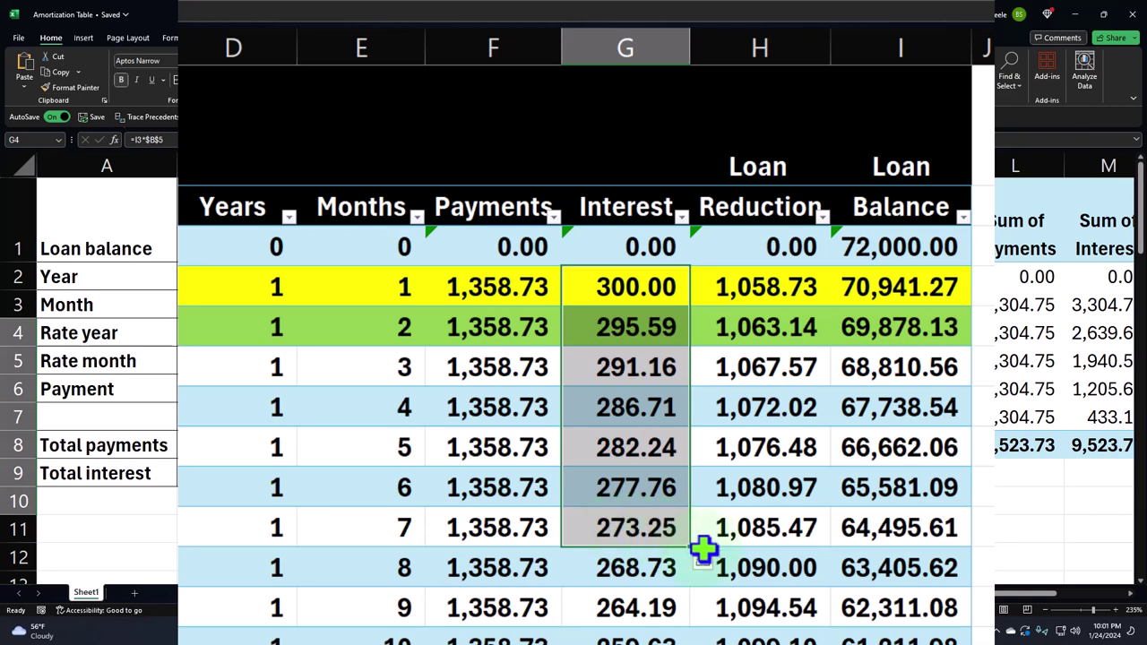
pyautogui.click(794, 490)
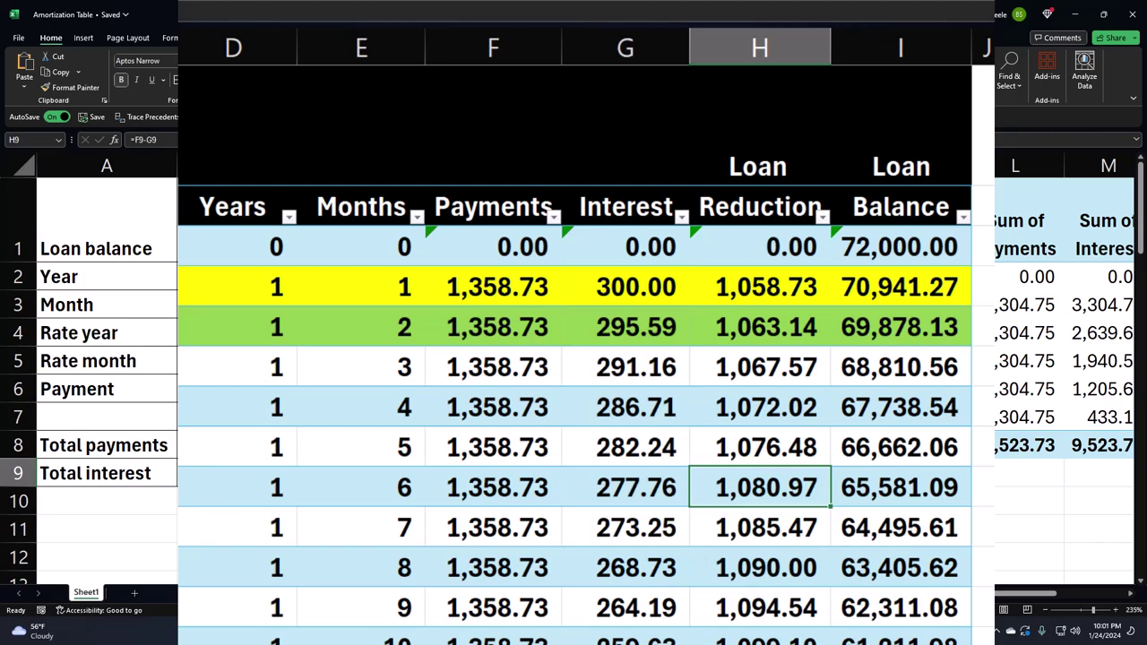
# - Return to the QuickBooks Balance Sheet, enlarge the page and review its liabilities and the Profit and Loss
pyautogui.moveTo(769, 628)
pyautogui.click(755, 583)
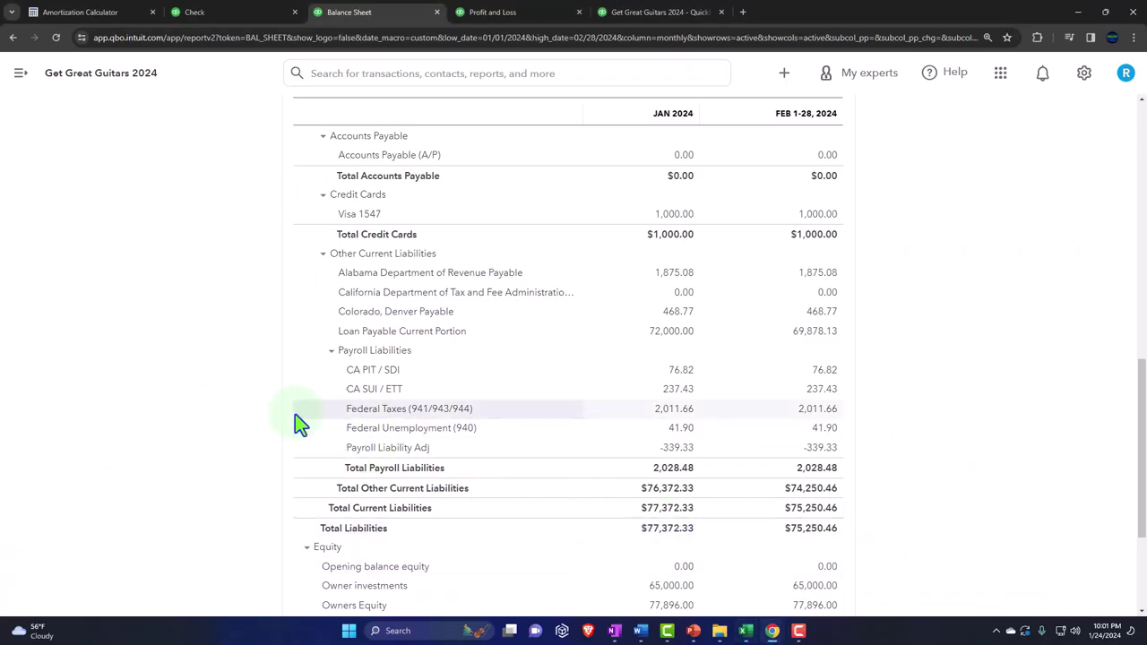
pyautogui.hotkey('ctrl', '+')
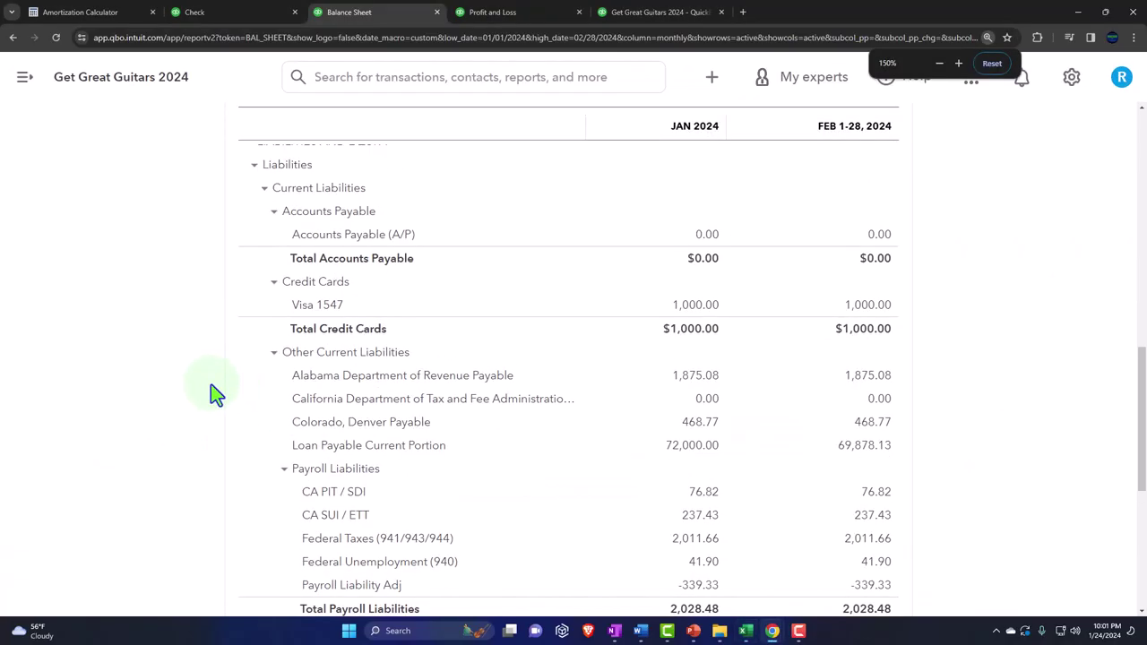
pyautogui.hotkey('ctrl', '+')
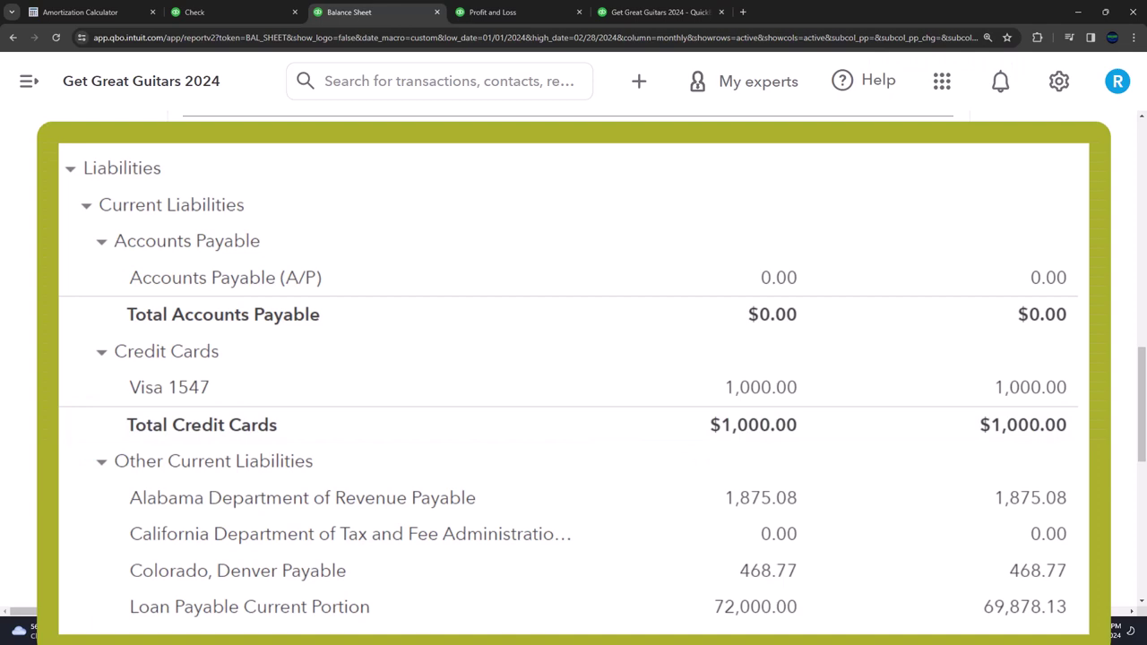
pyautogui.click(499, 12)
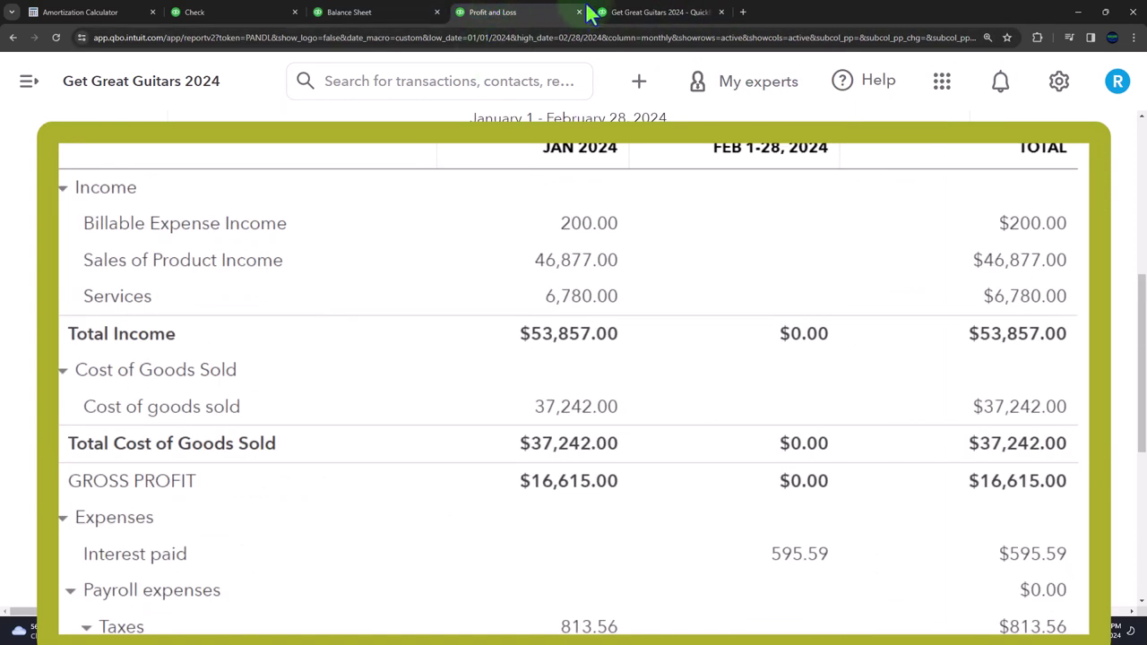
# - Set the Trial Balance report's end date to 02/28/2024 and run the report
pyautogui.click(619, 13)
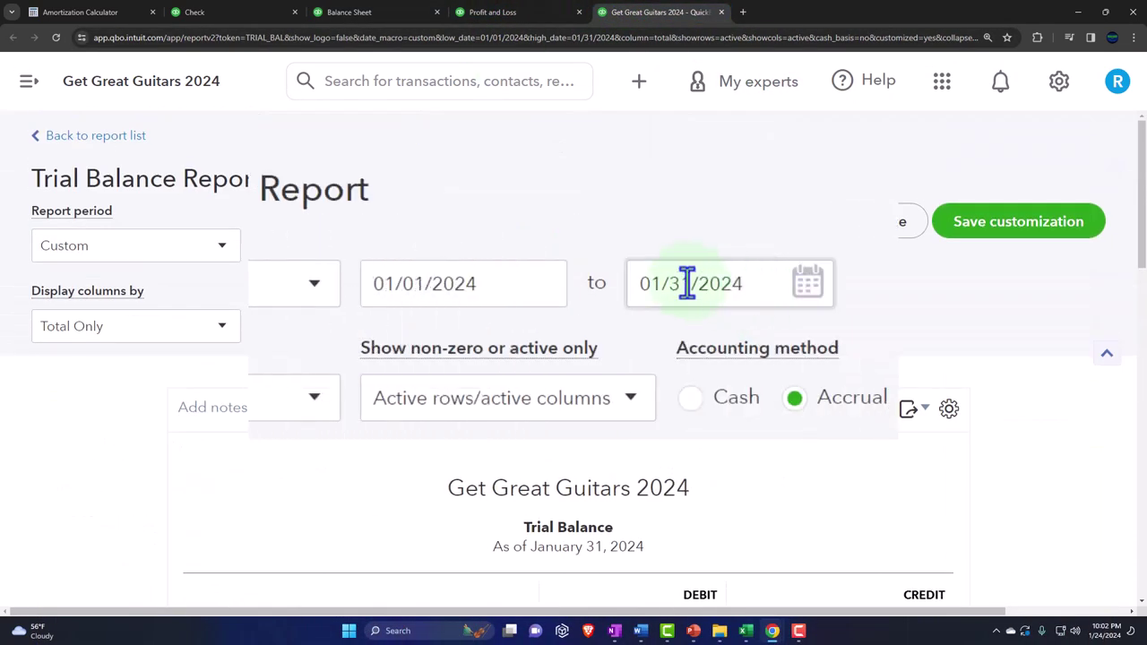
pyautogui.moveTo(743, 283); pyautogui.dragTo(255, 314)
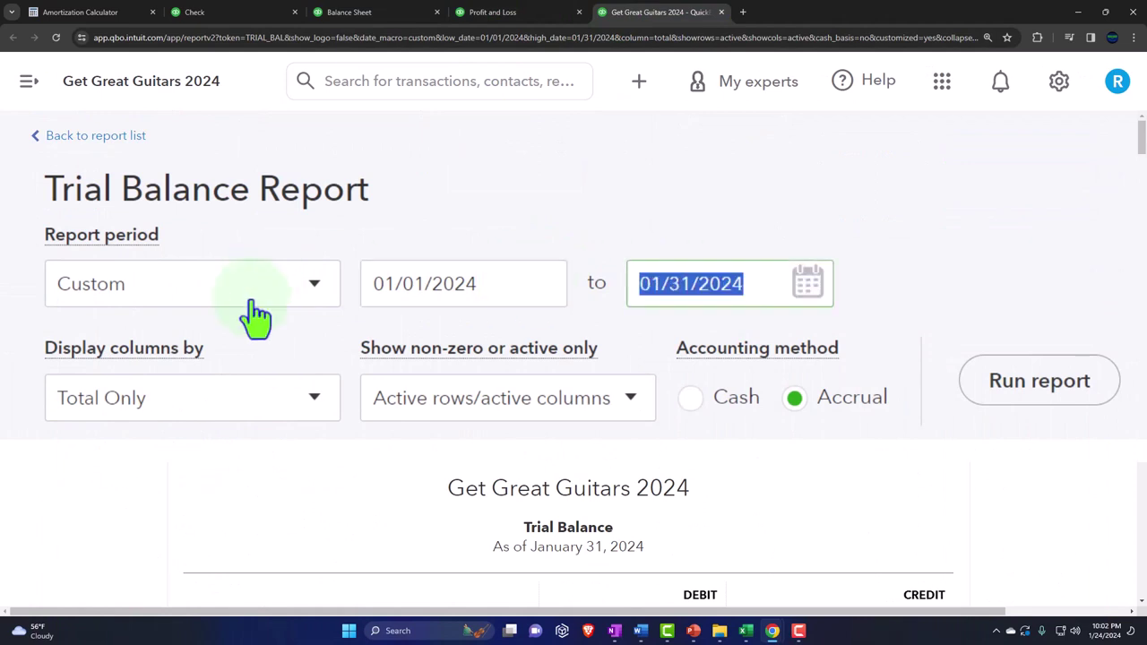
pyautogui.write('02')
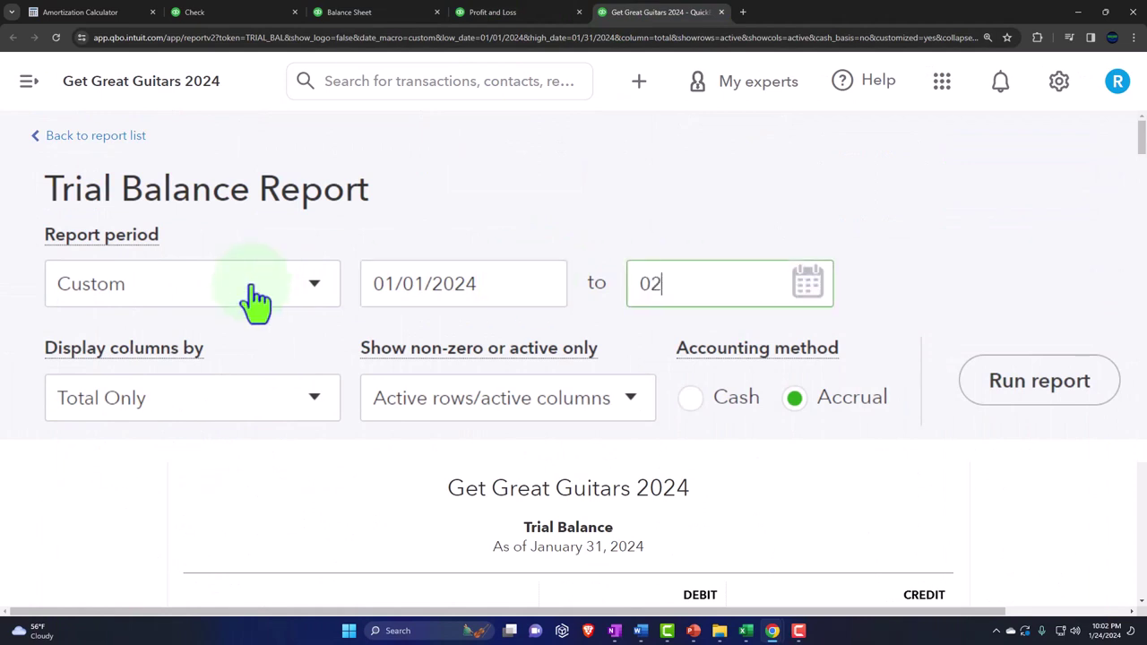
pyautogui.write('2824')
pyautogui.press('Tab')
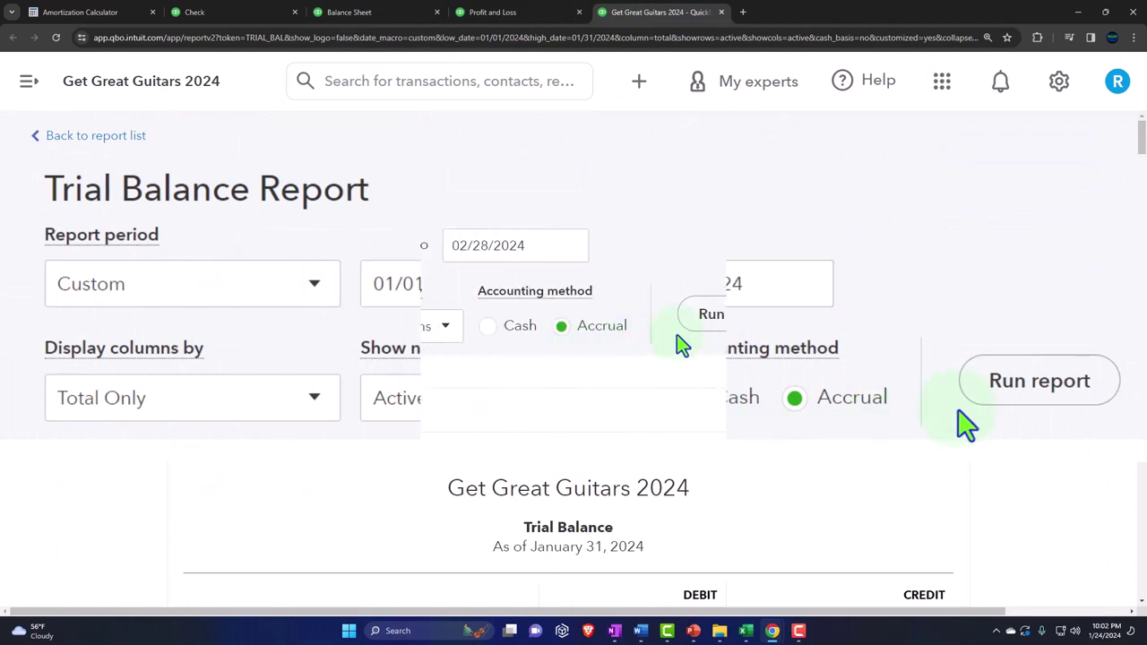
pyautogui.click(1029, 394)
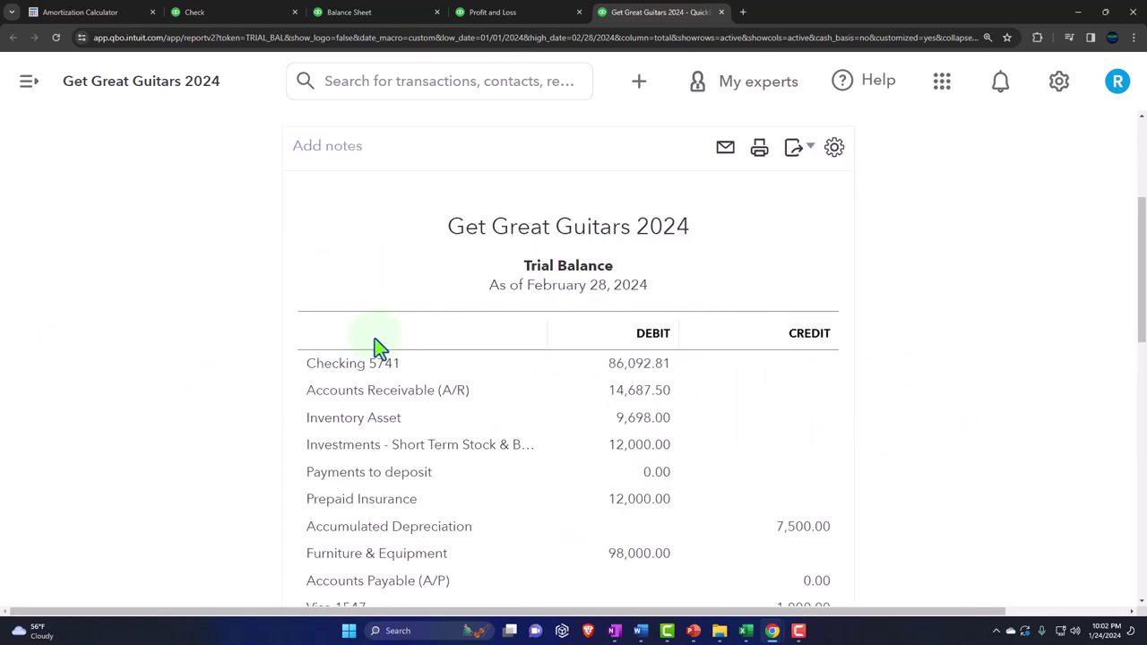
# - Display the Trial Balance columns by Months and rerun the report
pyautogui.scroll(3, 172, 354)
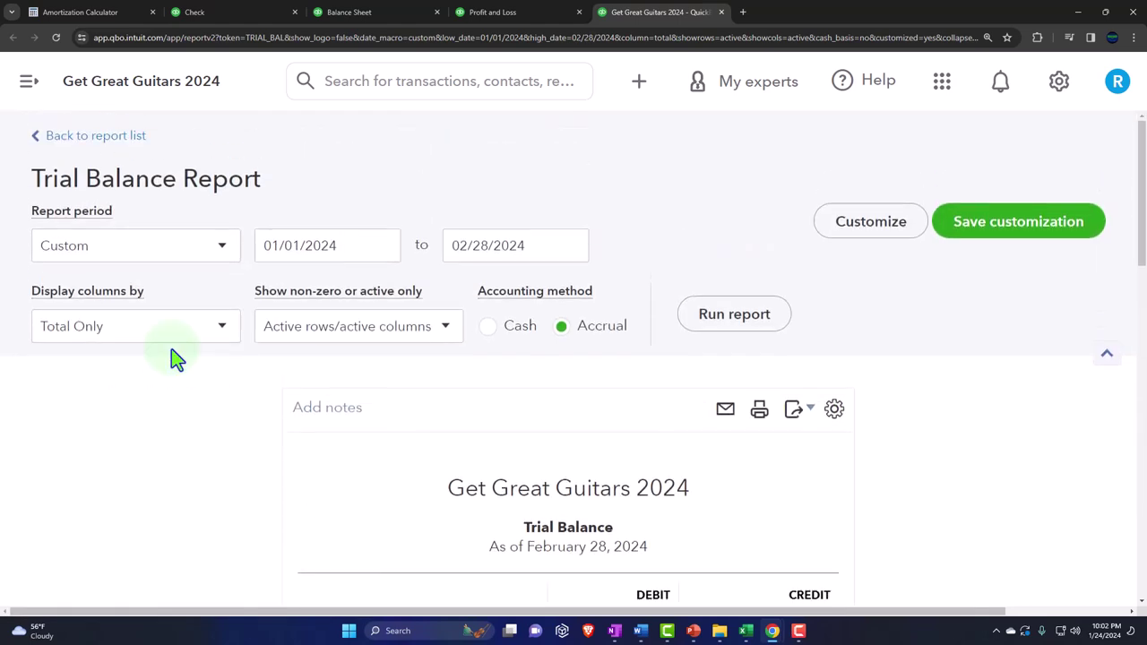
pyautogui.click(226, 336)
pyautogui.click(183, 396)
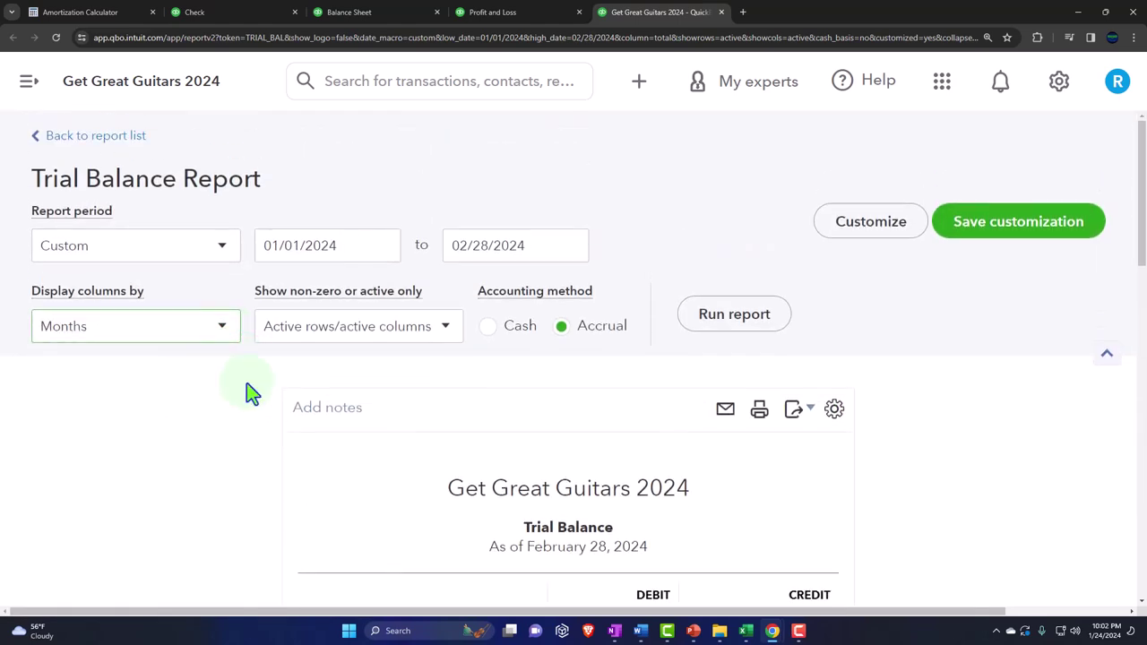
pyautogui.click(744, 323)
pyautogui.scroll(-1, 776, 336)
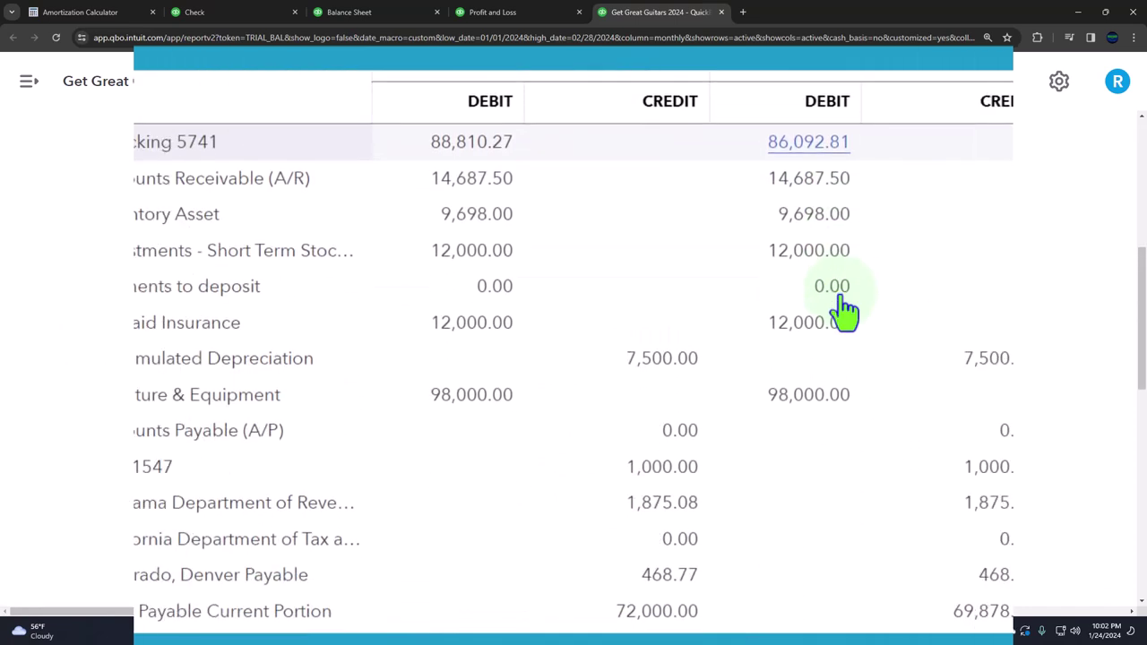
# - Compare the January and February columns of the Trial Balance, focusing on Checking, Loan Payable Current Portion and Interest paid
pyautogui.scroll(-8, 846, 311)
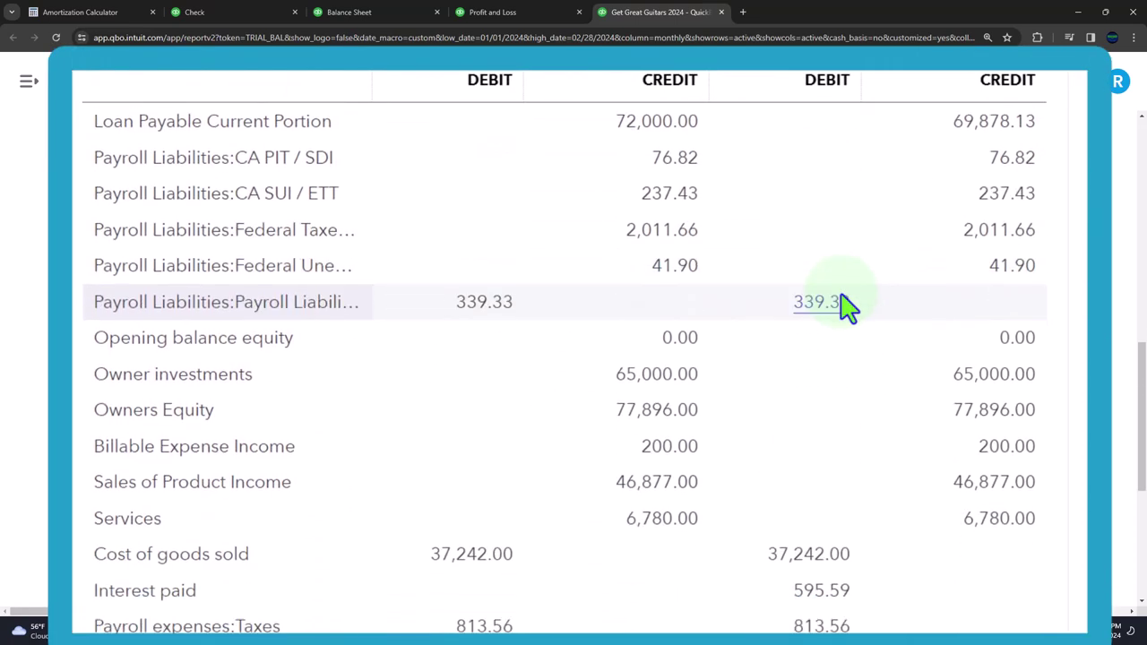
pyautogui.scroll(-1, 847, 309)
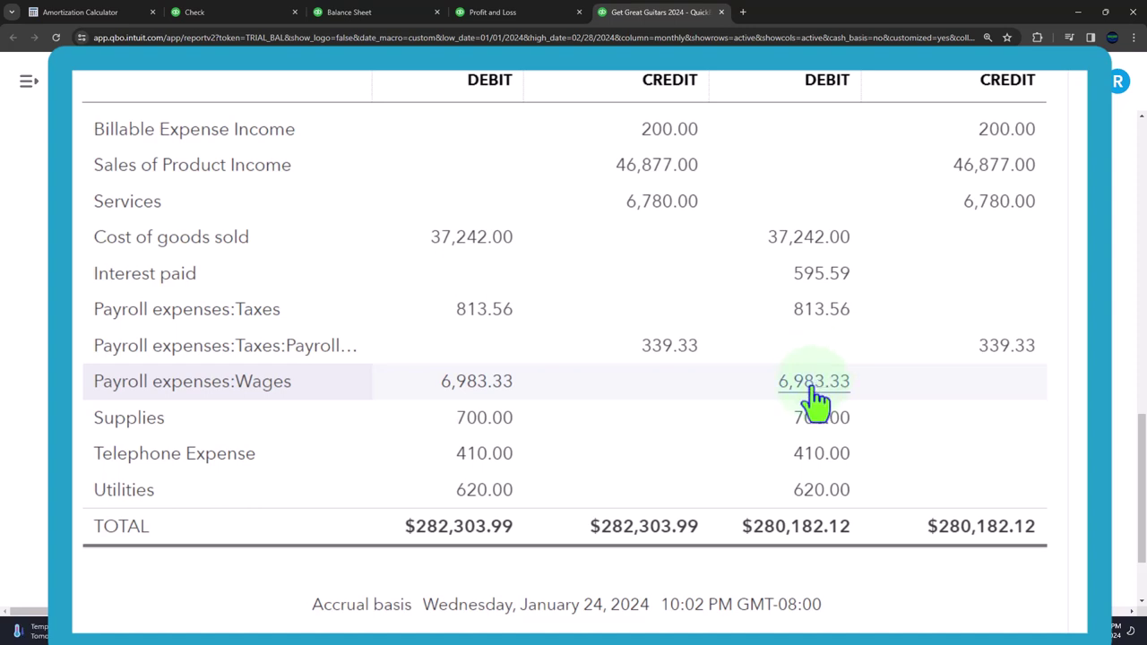
pyautogui.scroll(9, 811, 403)
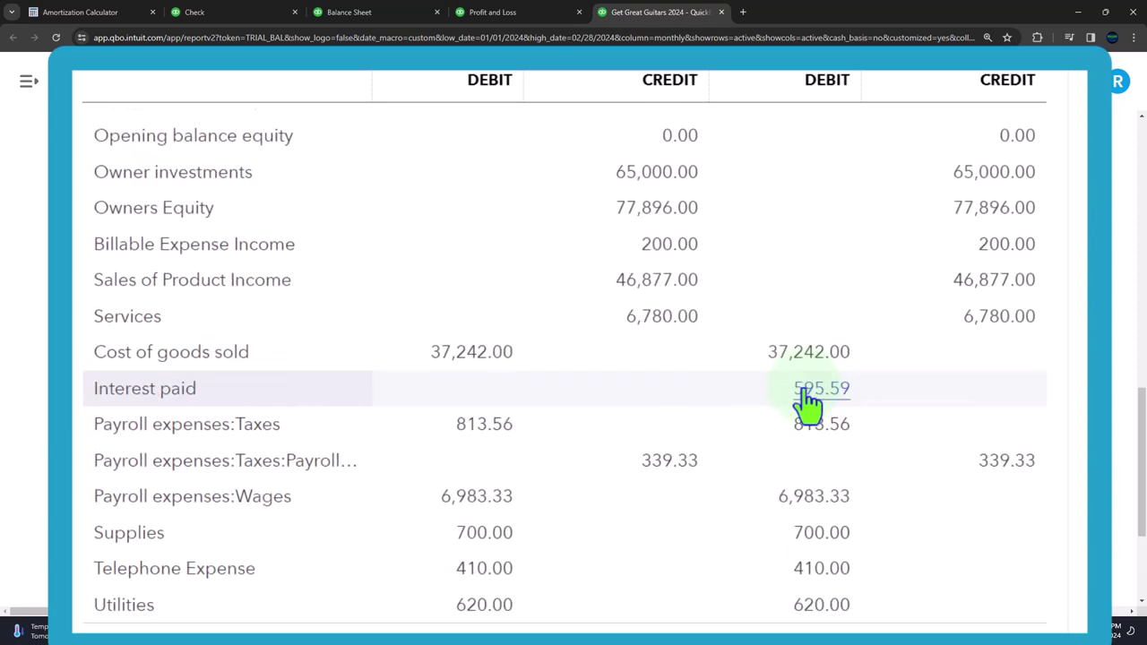
pyautogui.scroll(-2, 811, 400)
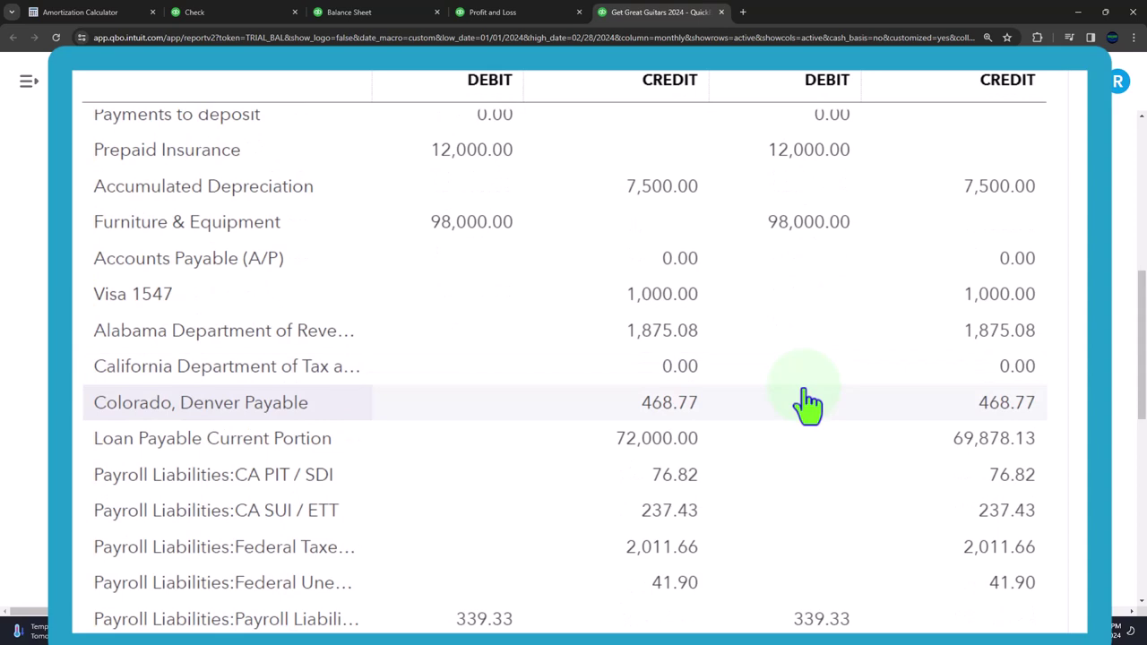
pyautogui.scroll(5, 807, 403)
pyautogui.scroll(-4, 811, 403)
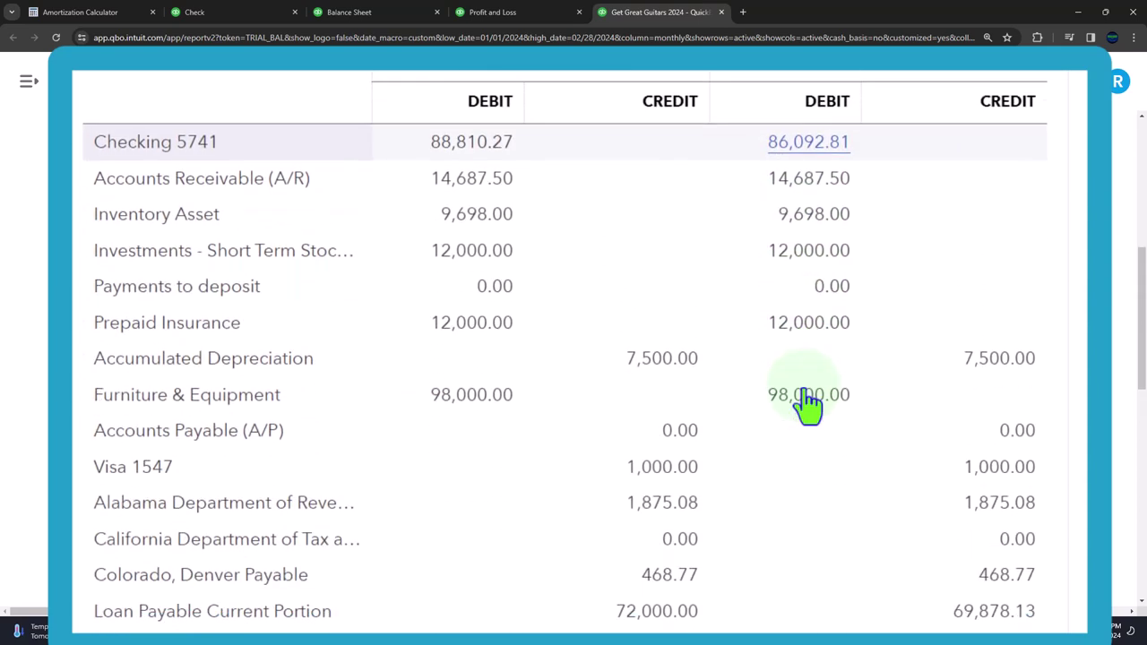
pyautogui.scroll(-1, 811, 403)
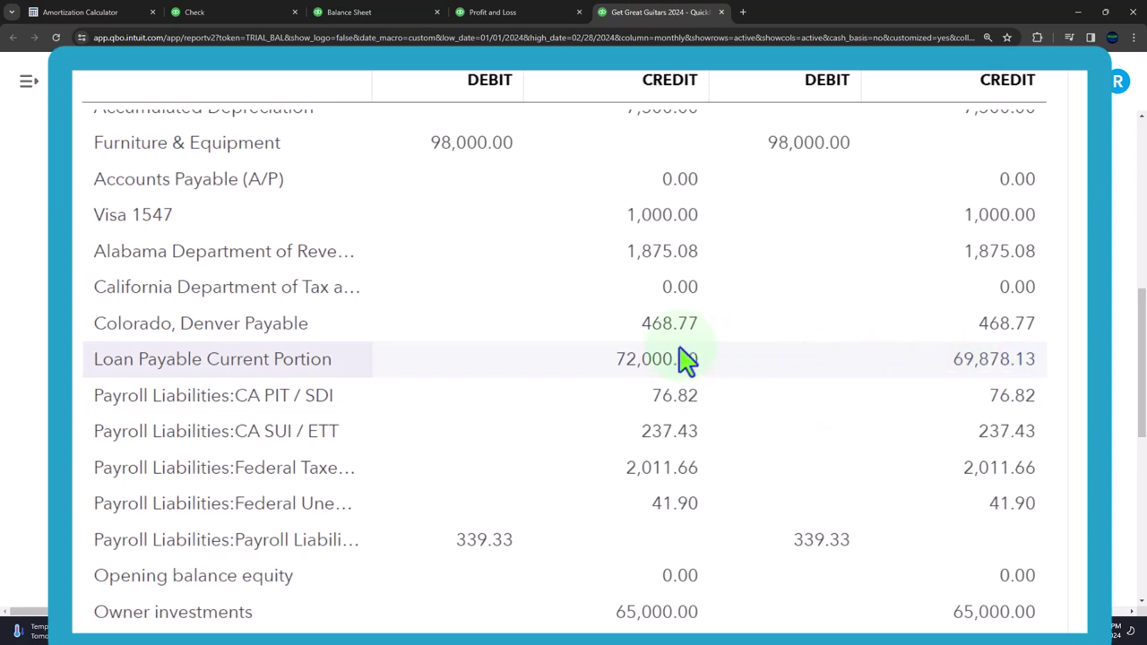
pyautogui.scroll(-7, 686, 368)
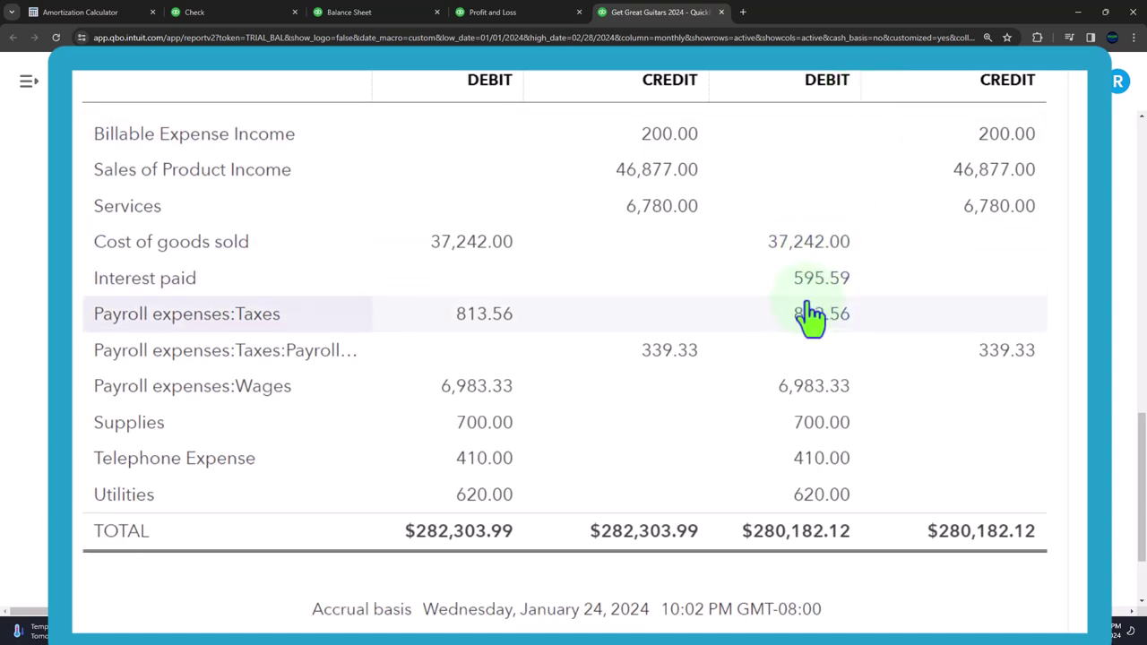
# - Examine the Trial Balance by account type, from assets and liabilities through equity to the income and expense accounts
pyautogui.scroll(3, 812, 316)
pyautogui.scroll(5, 812, 314)
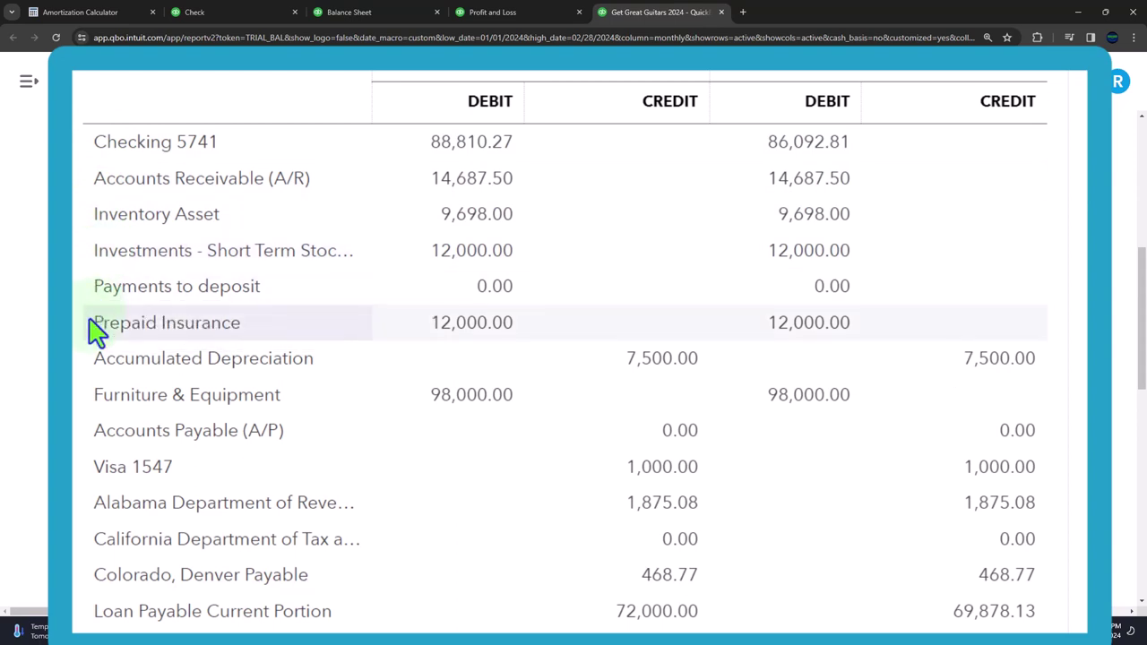
pyautogui.scroll(-2, 97, 332)
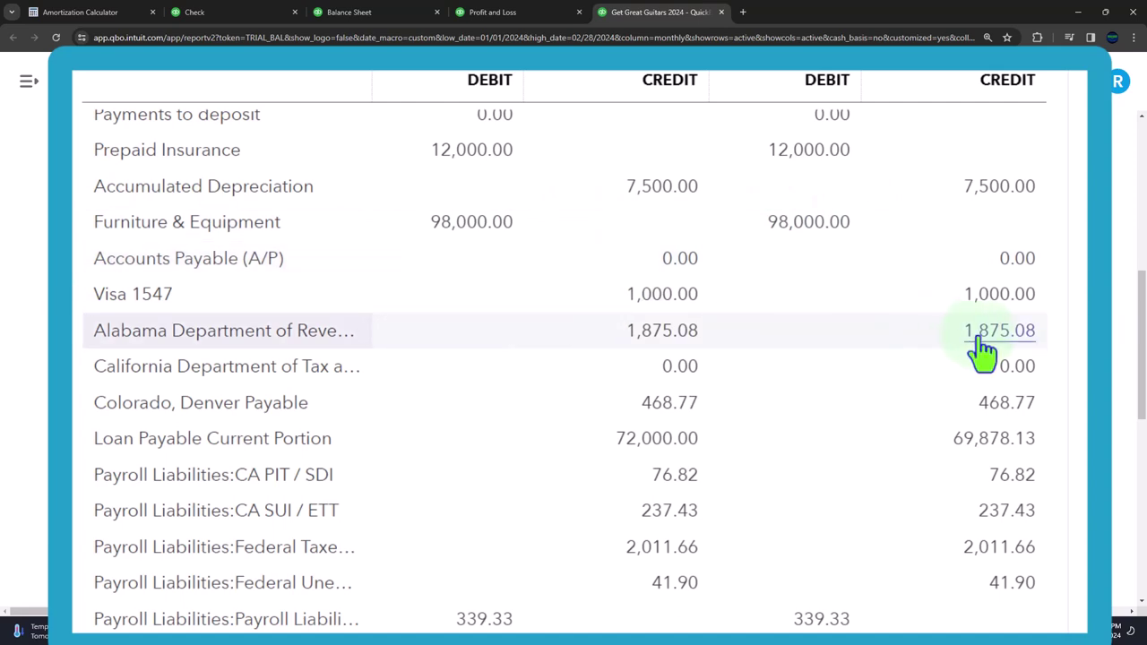
pyautogui.scroll(3, 981, 274)
pyautogui.scroll(-4, 858, 341)
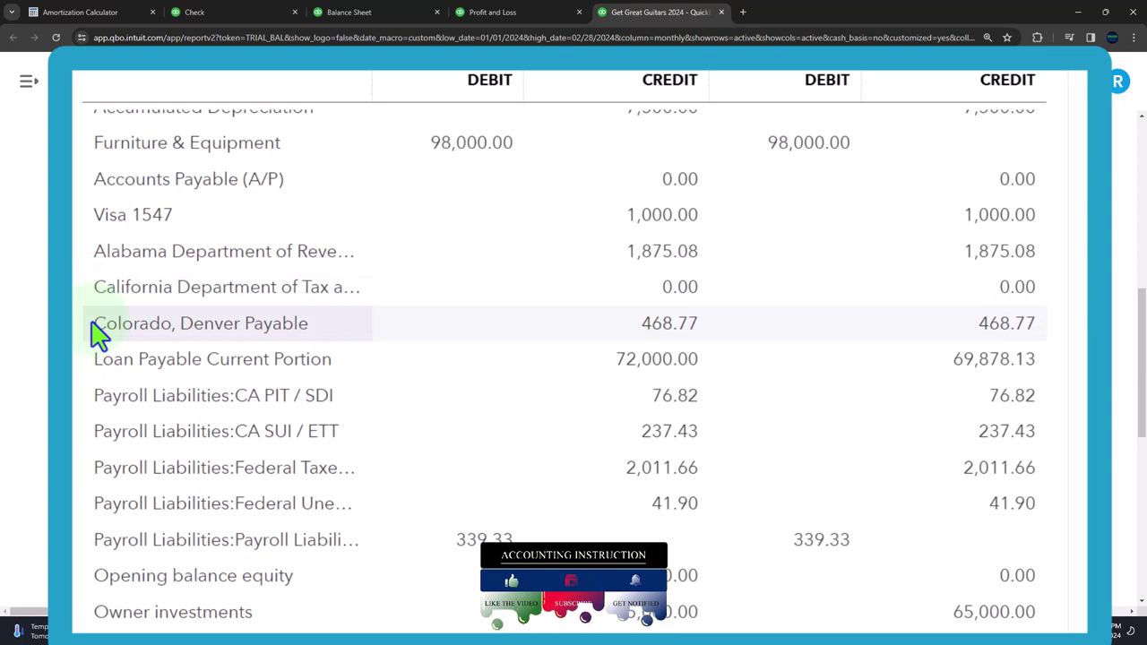
pyautogui.scroll(-1, 99, 333)
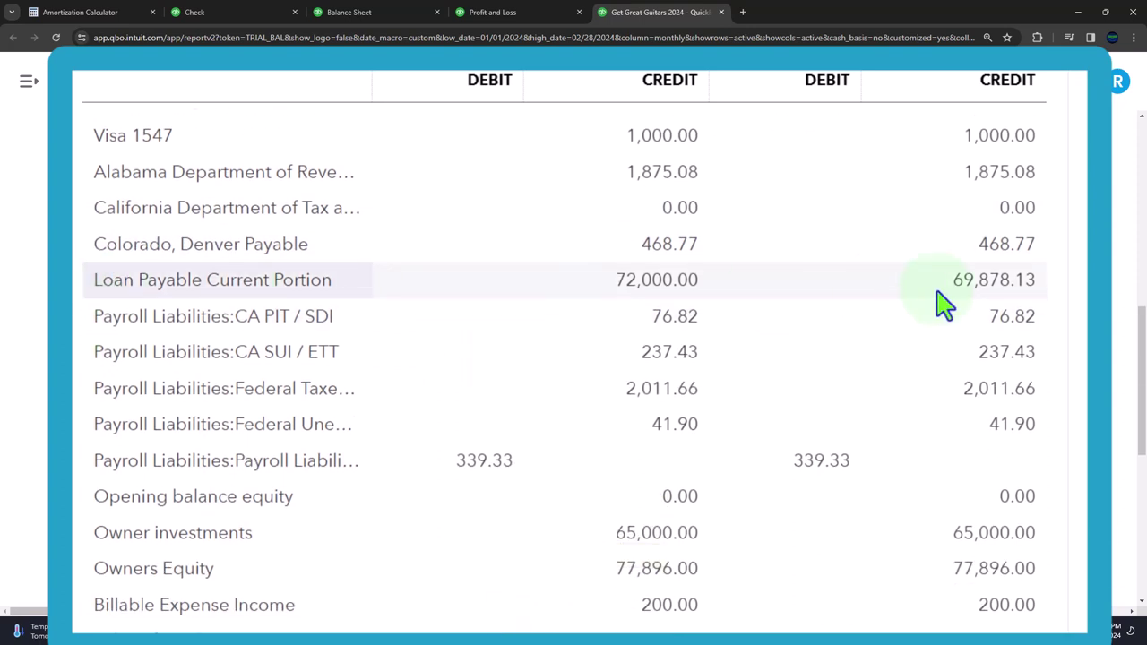
pyautogui.scroll(-1, 998, 291)
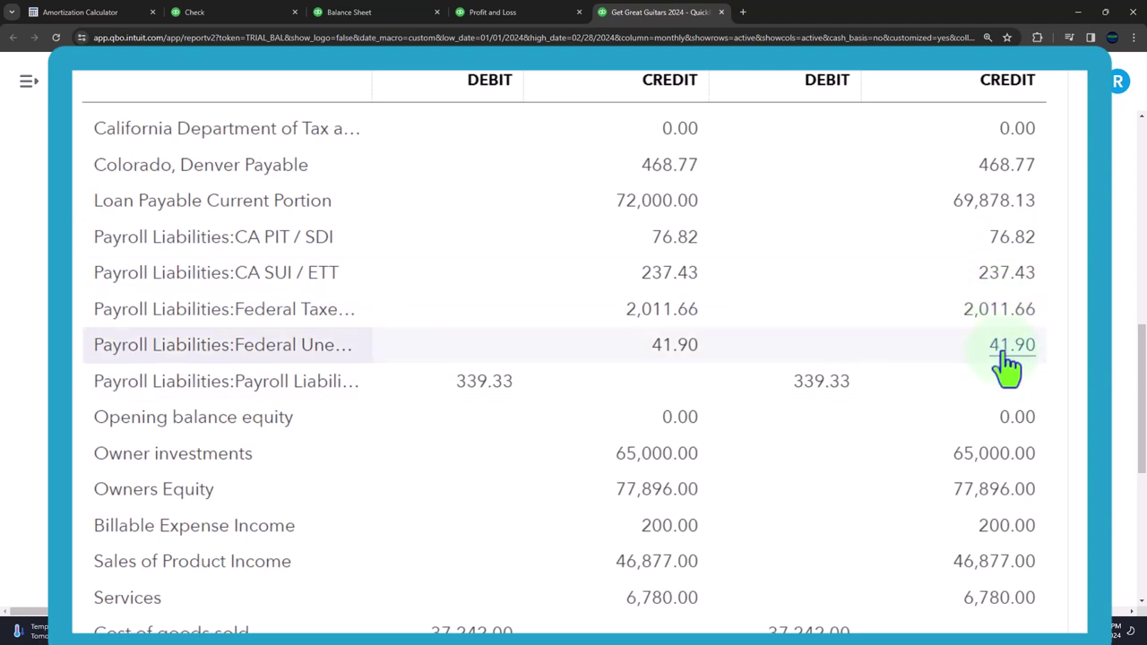
pyautogui.scroll(-1, 1005, 363)
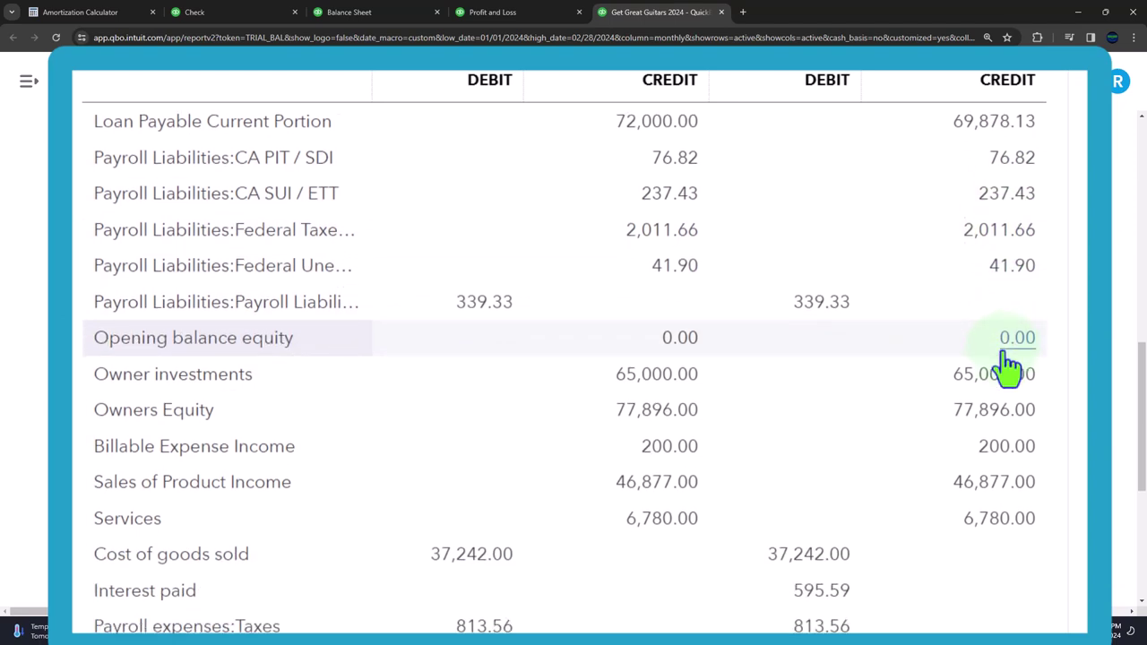
pyautogui.scroll(-1, 1009, 363)
pyautogui.scroll(-1, 1009, 360)
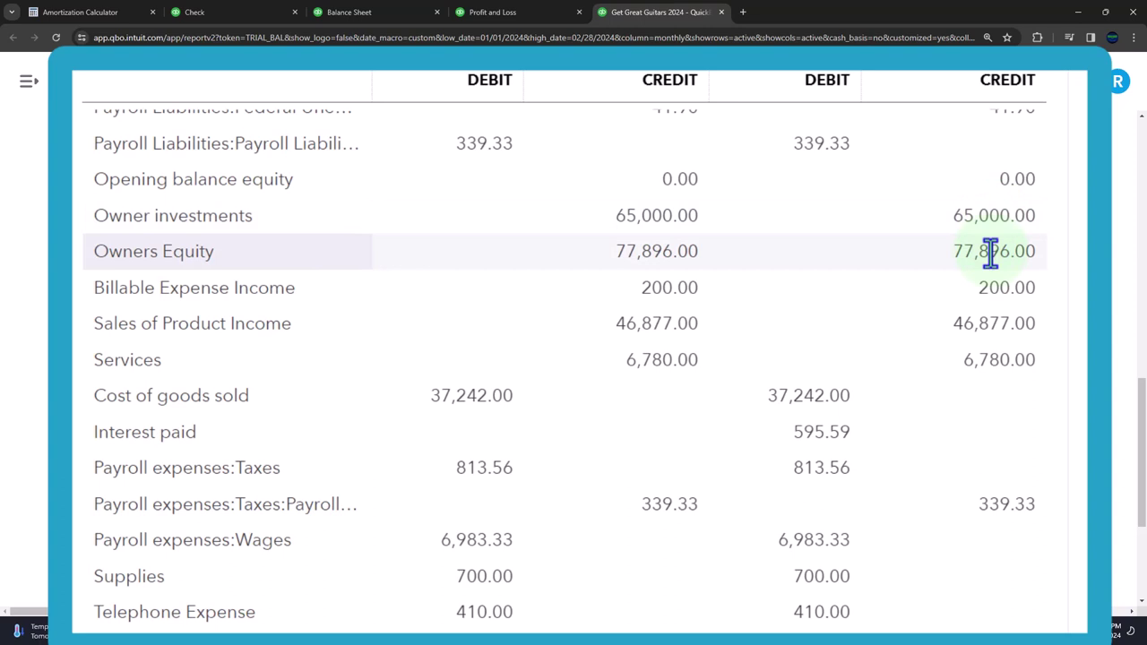
pyautogui.scroll(-1, 990, 252)
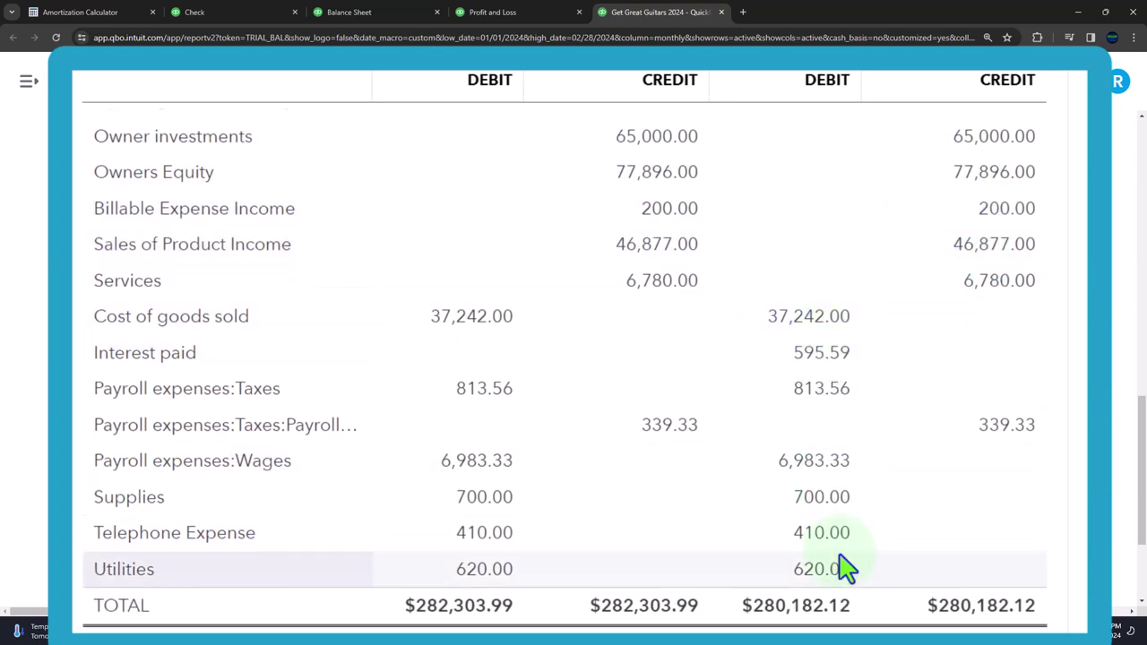
# - Open the Windows Calculator and place it over the Trial Balance, leaving the February amounts visible
pyautogui.click(19, 631)
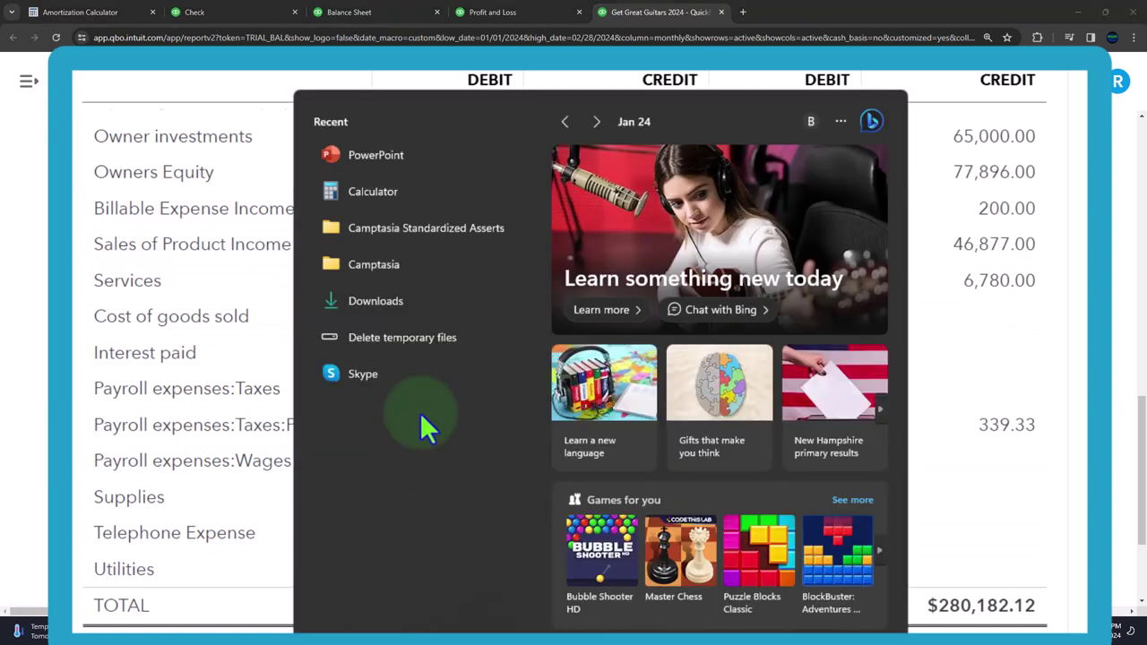
pyautogui.click(379, 194)
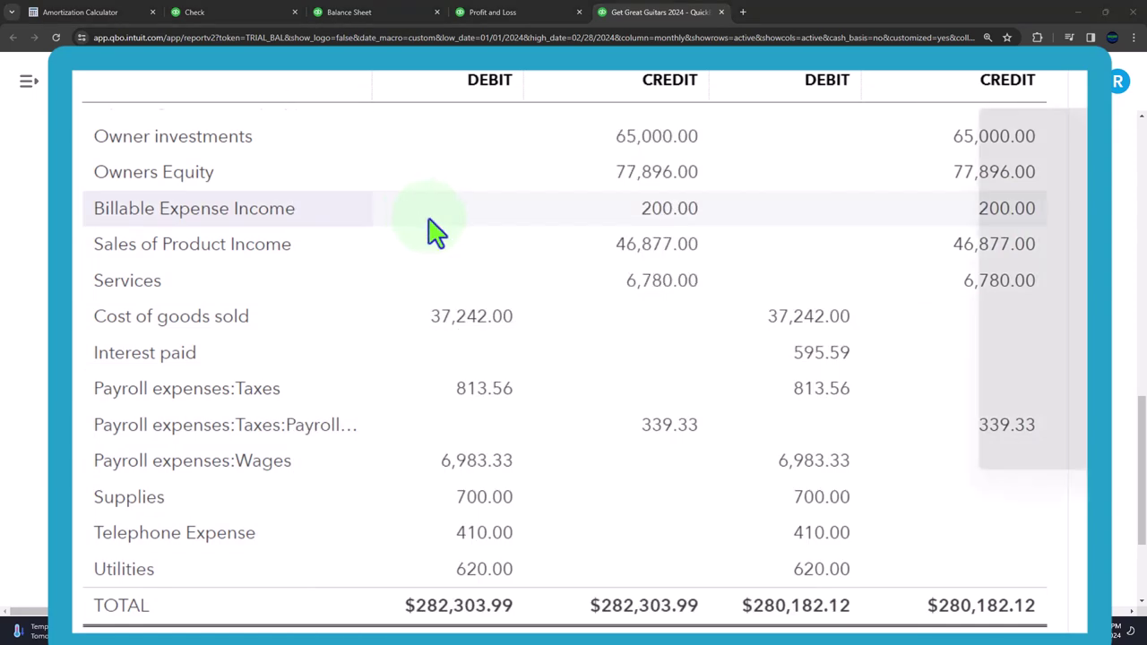
pyautogui.moveTo(1031, 106); pyautogui.dragTo(580, 166)
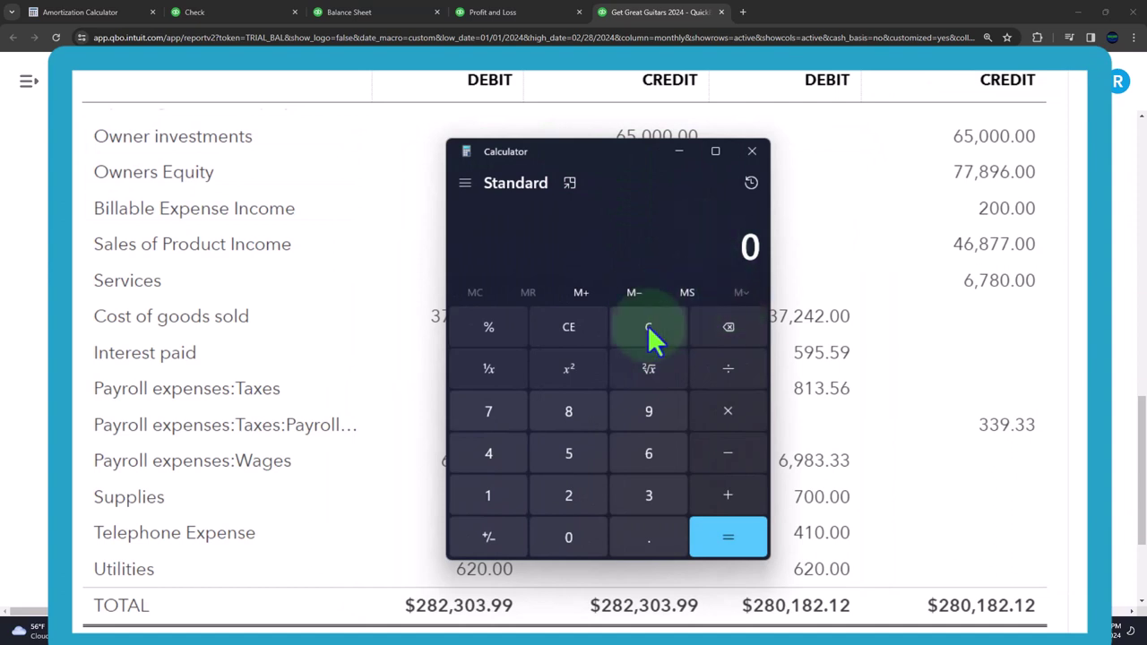
pyautogui.moveTo(651, 153); pyautogui.dragTo(635, 153)
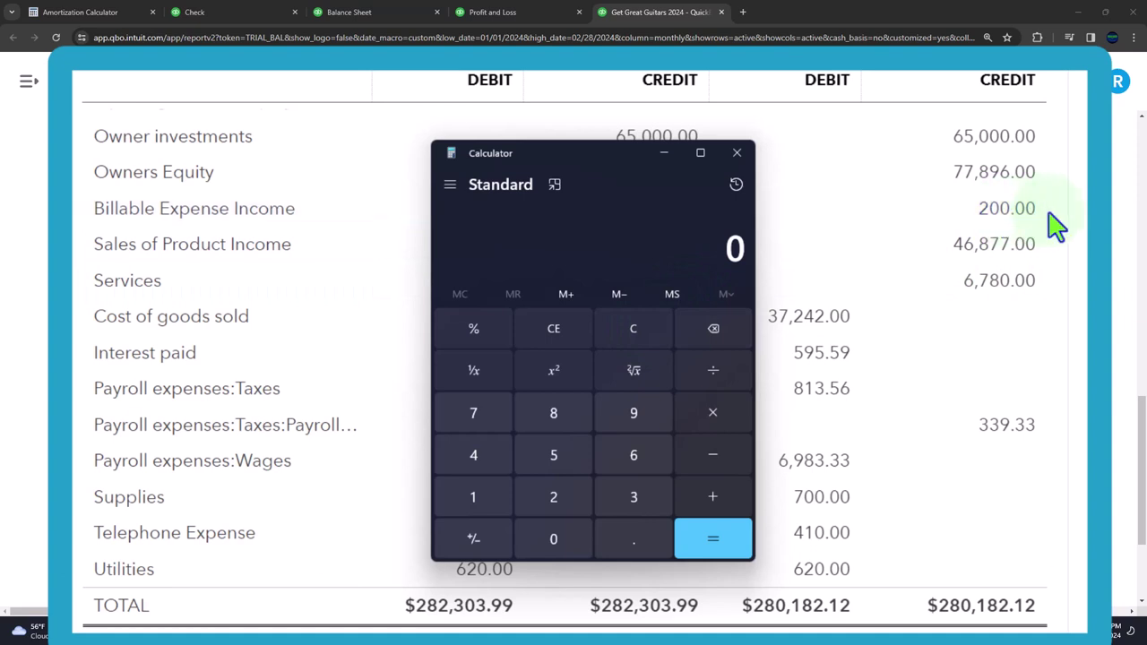
# - Calculate net income from the February Trial Balance columns: 200+46877+6780-37242-595.59-813.56+339.33-6983.33-700-410-620
pyautogui.write('200+4687')
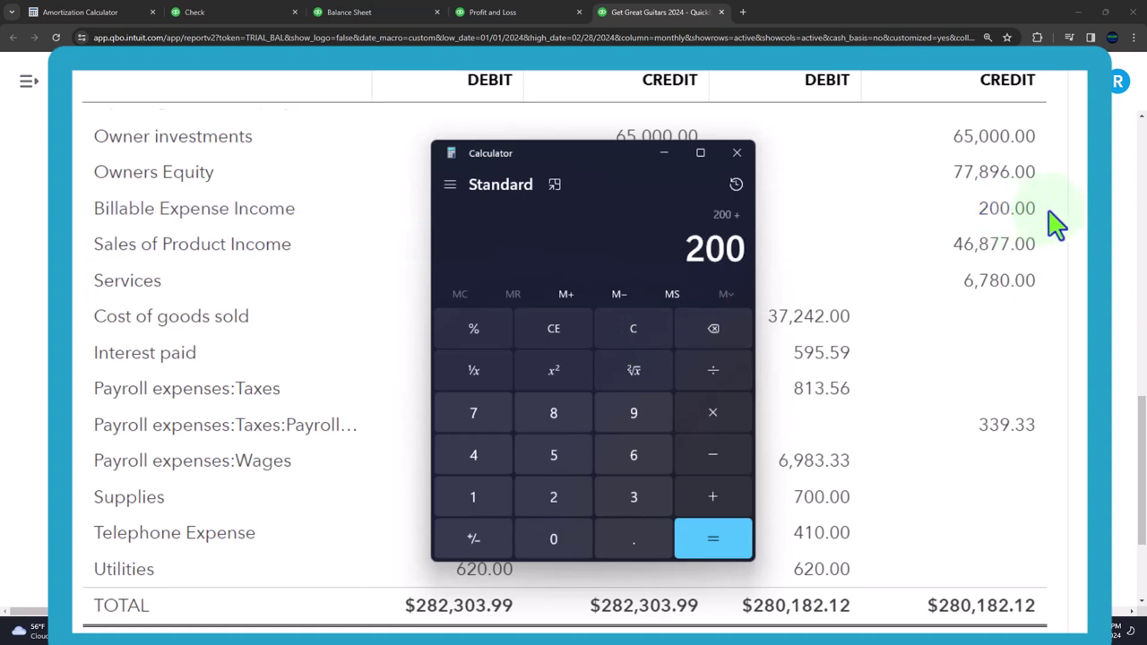
pyautogui.write('7+6780')
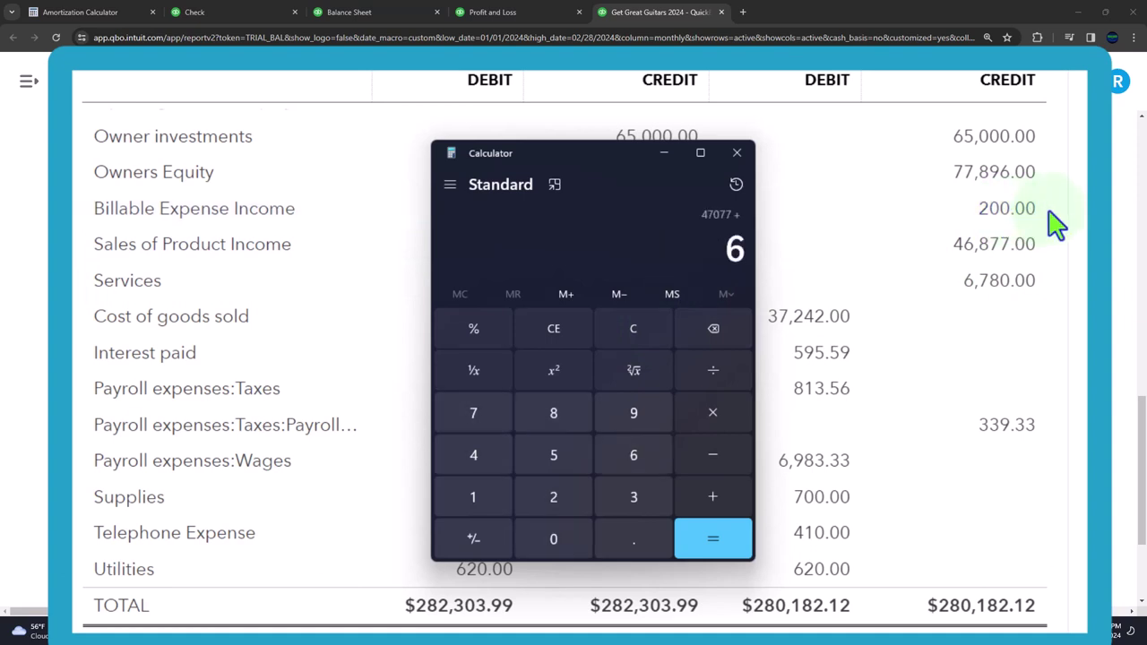
pyautogui.write('-37242-595.59')
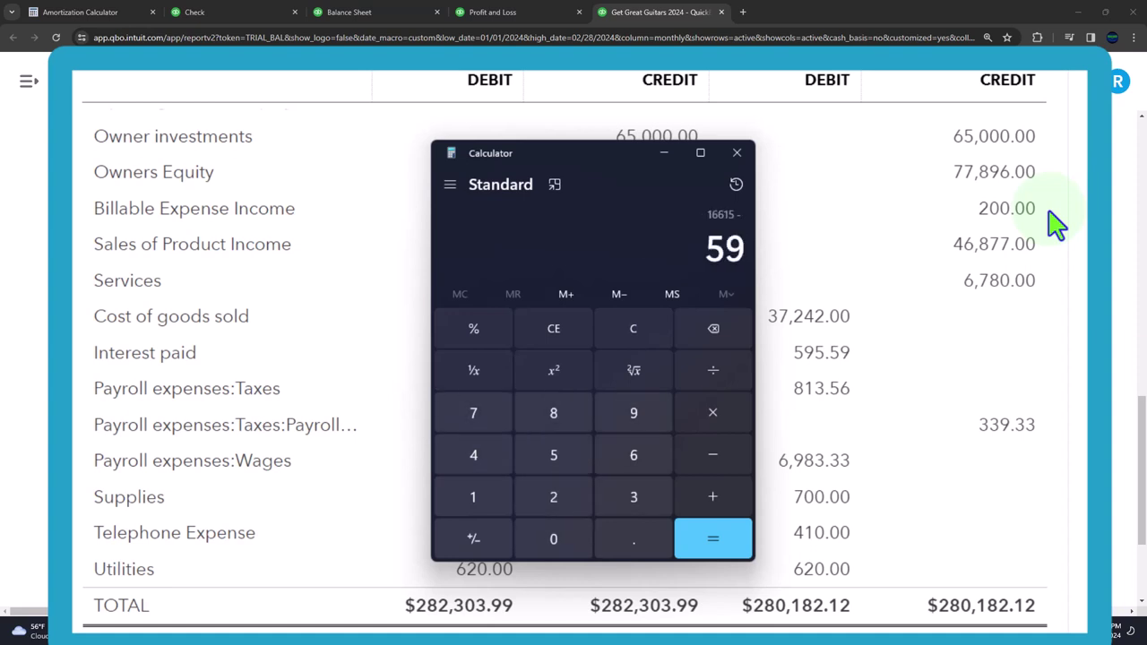
pyautogui.write('-813.5')
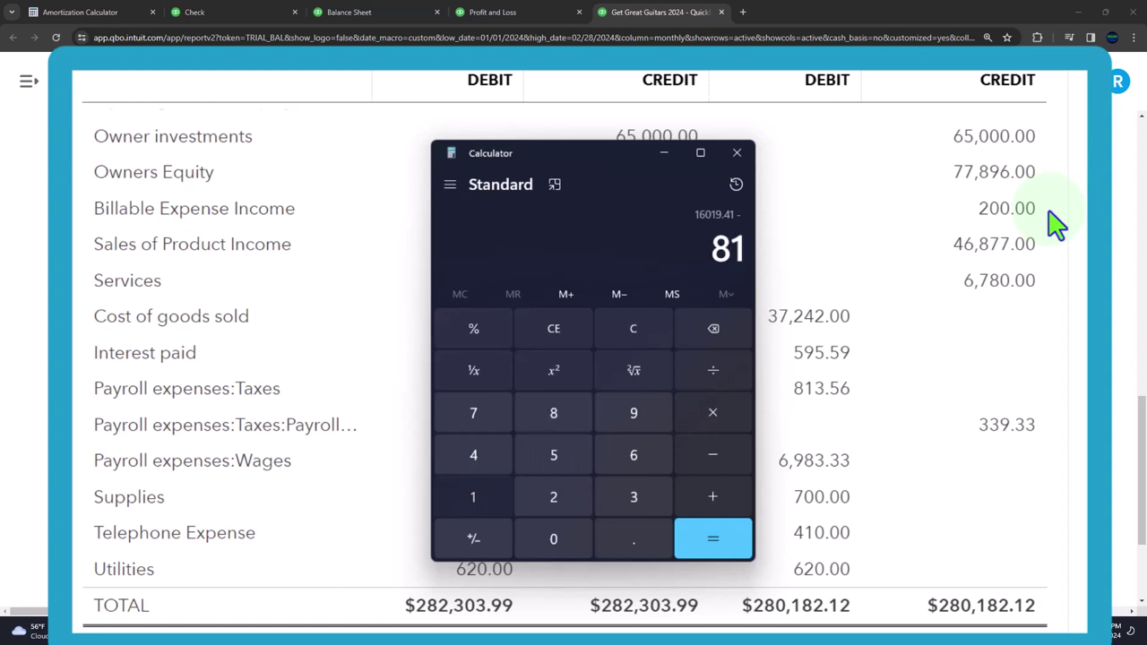
pyautogui.write('6+339')
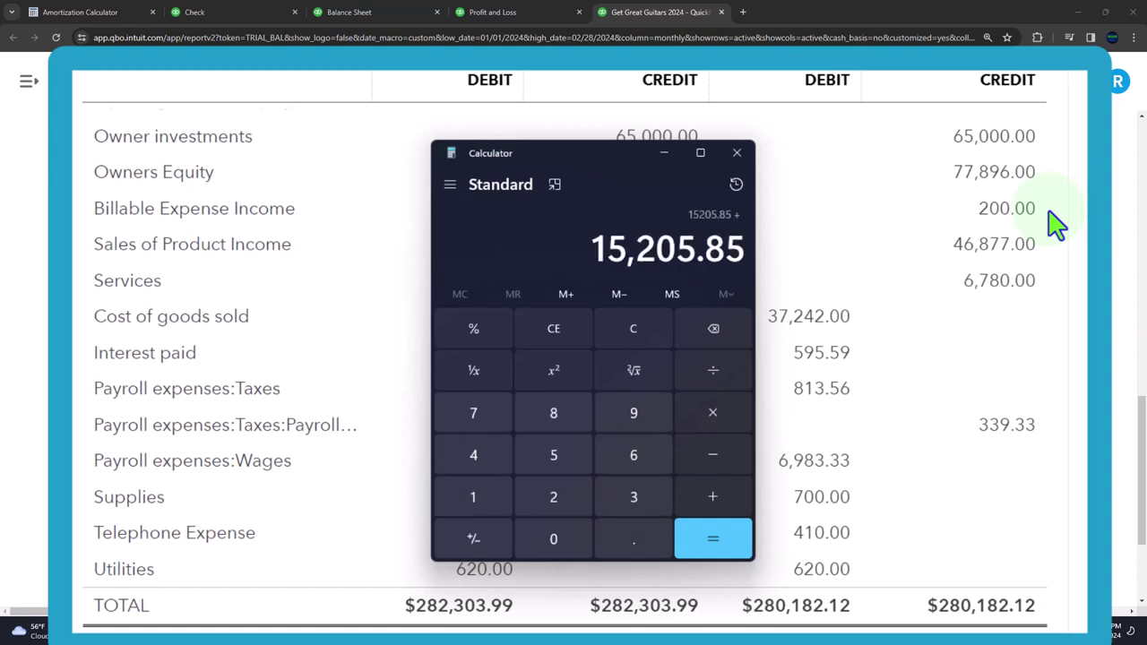
pyautogui.write('.33-')
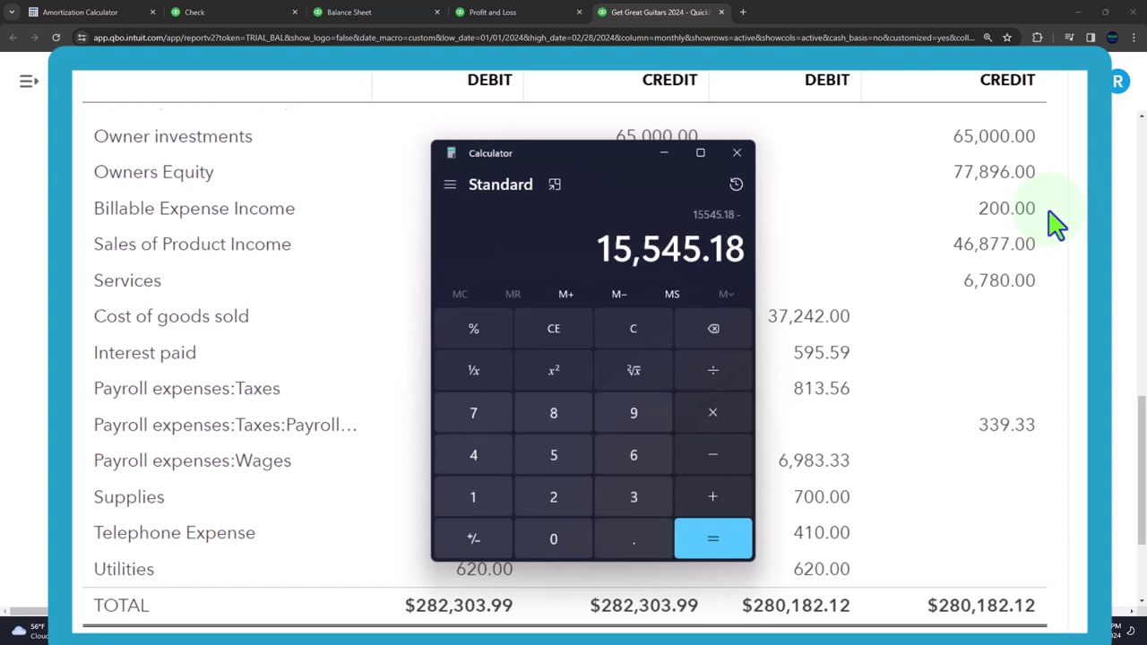
pyautogui.write('6983')
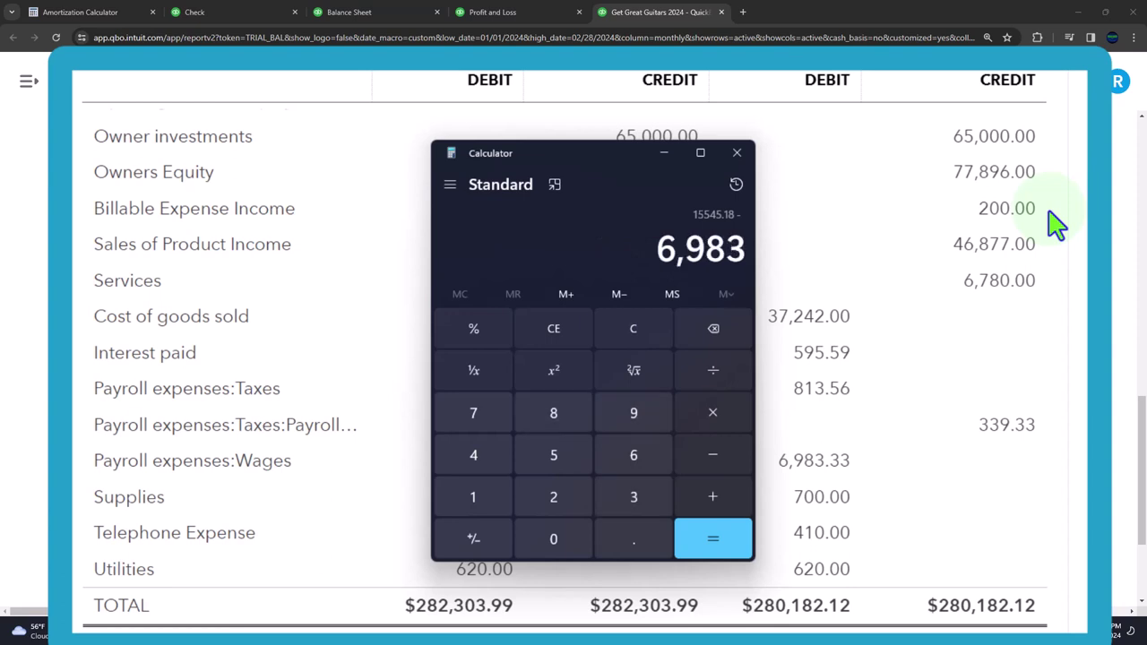
pyautogui.write('.33-700-410-')
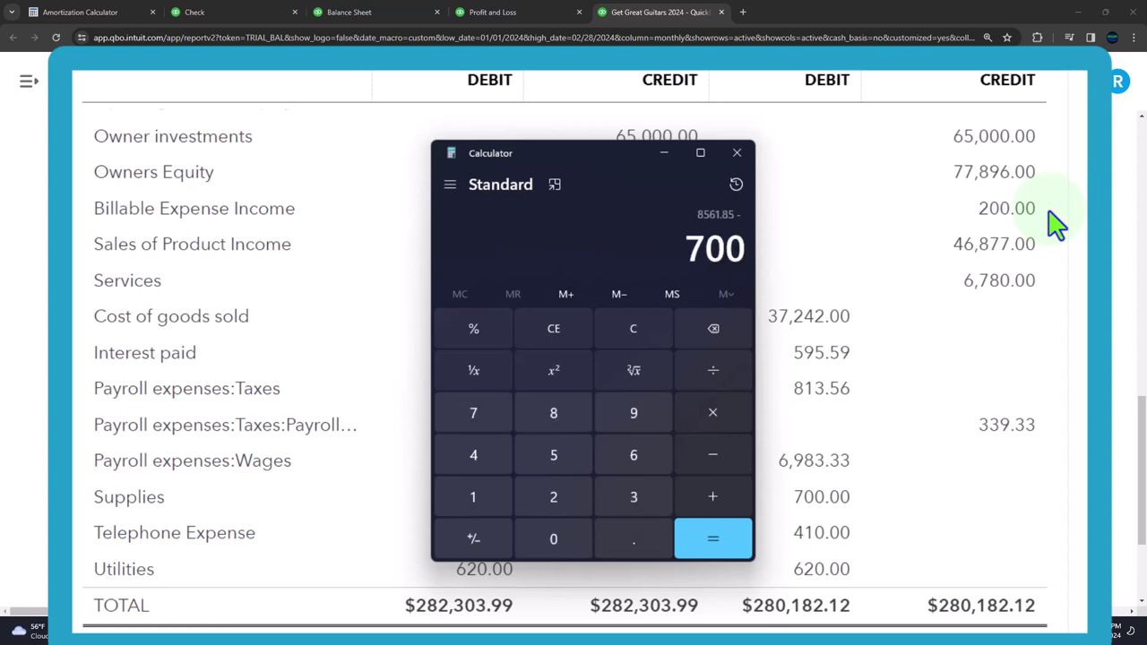
pyautogui.write('620=')
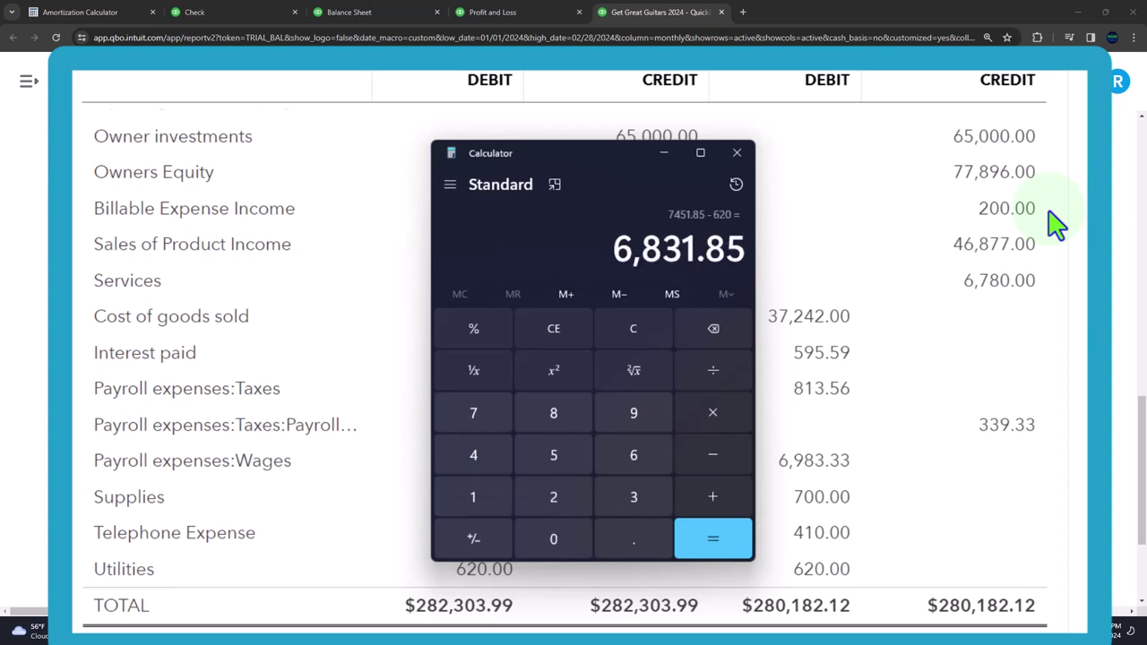
# - Move the Calculator aside and switch to the Profit and Loss report to check its total net income against the calculated figure
pyautogui.moveTo(586, 163); pyautogui.dragTo(1062, 148)
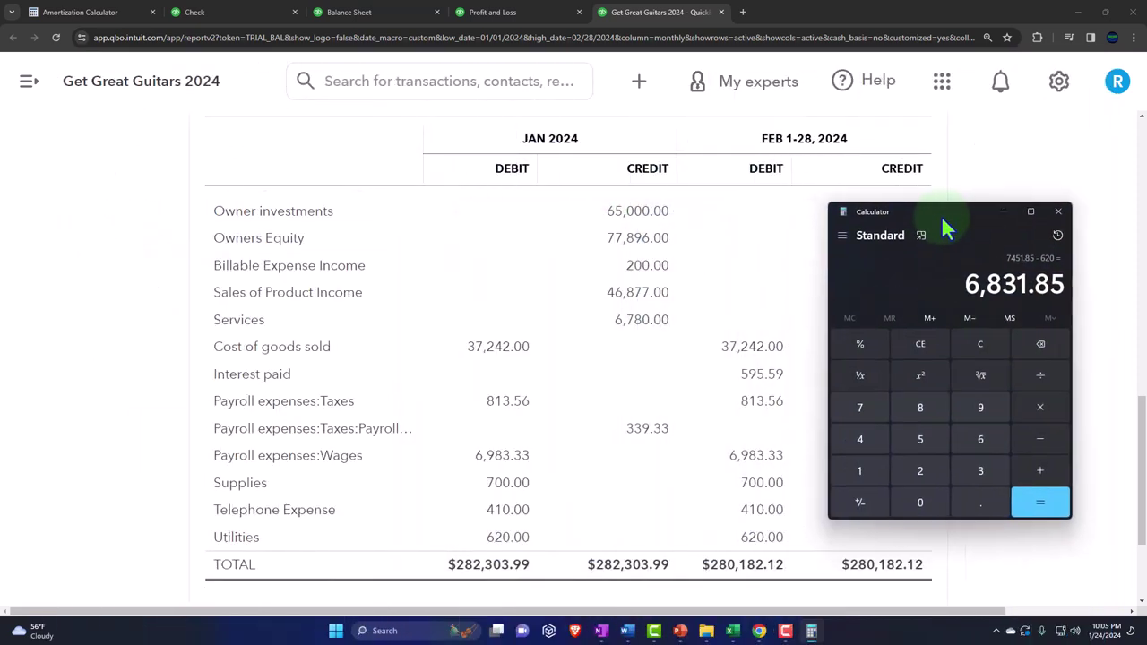
pyautogui.moveTo(941, 215); pyautogui.dragTo(983, 204)
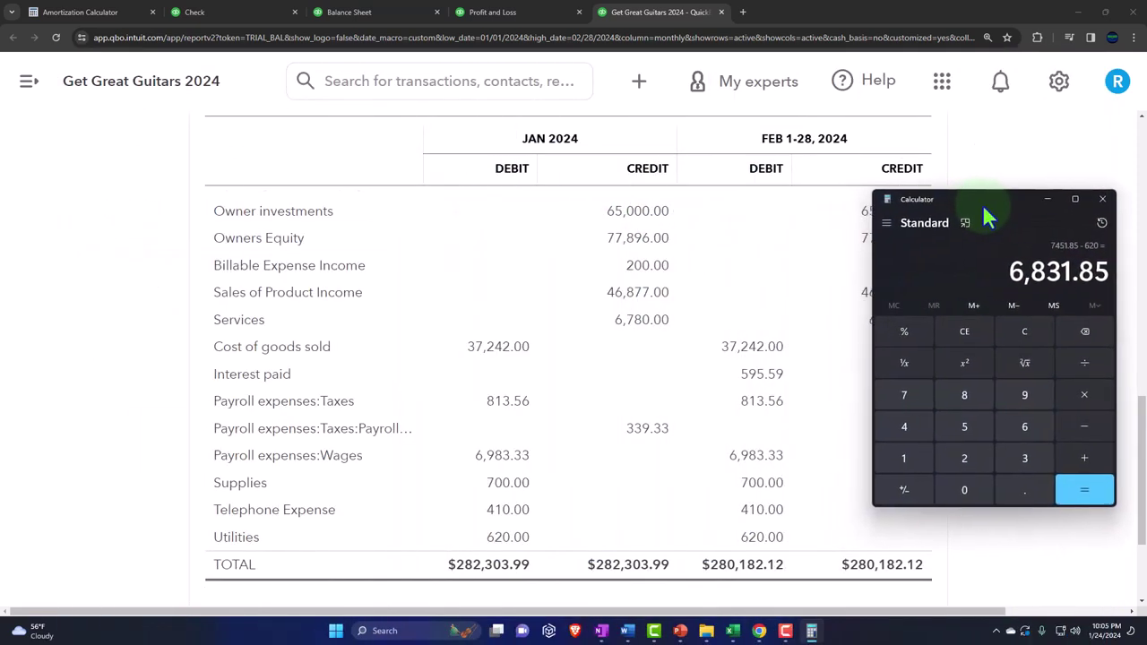
pyautogui.hotkey('alt', 'Tab')
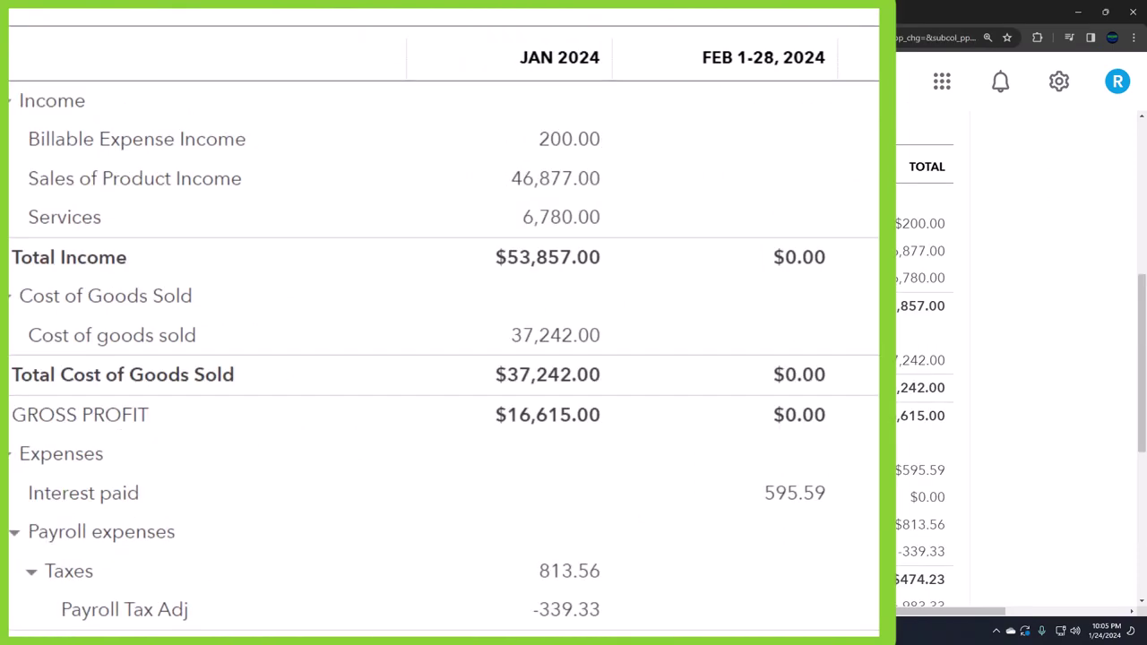
pyautogui.scroll(-5, 597, 223)
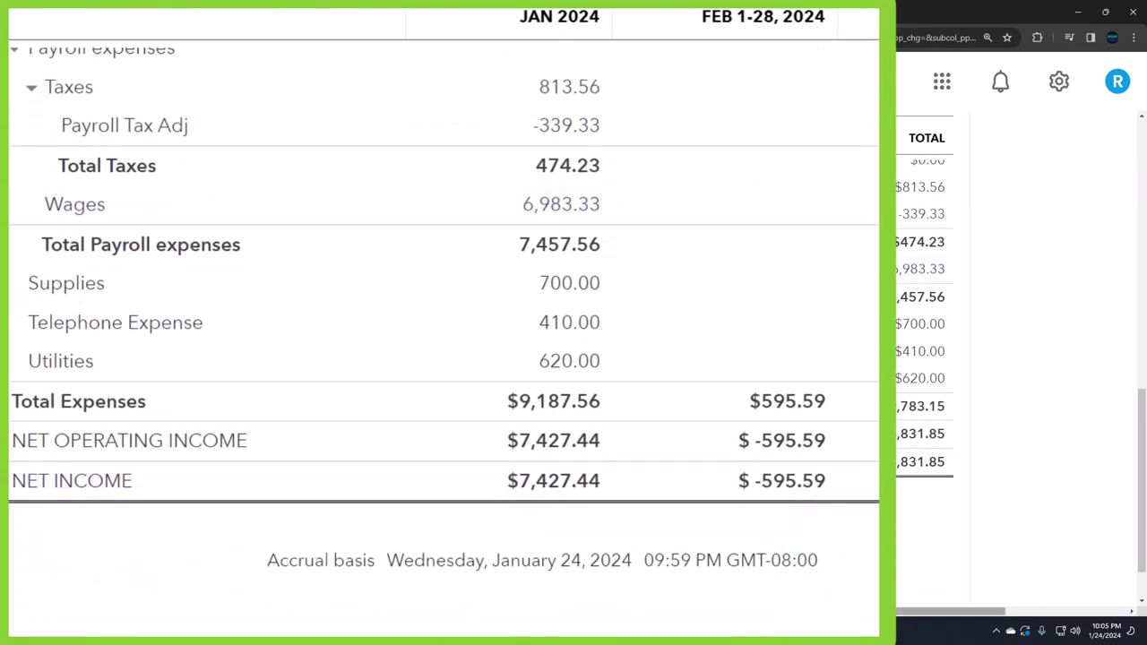
# - Compare the Calculator result with total net income on the Profit and Loss, returning to the Trial Balance without the Calculator
pyautogui.hotkey('alt', 'Tab')
pyautogui.moveTo(969, 225); pyautogui.dragTo(922, 564)
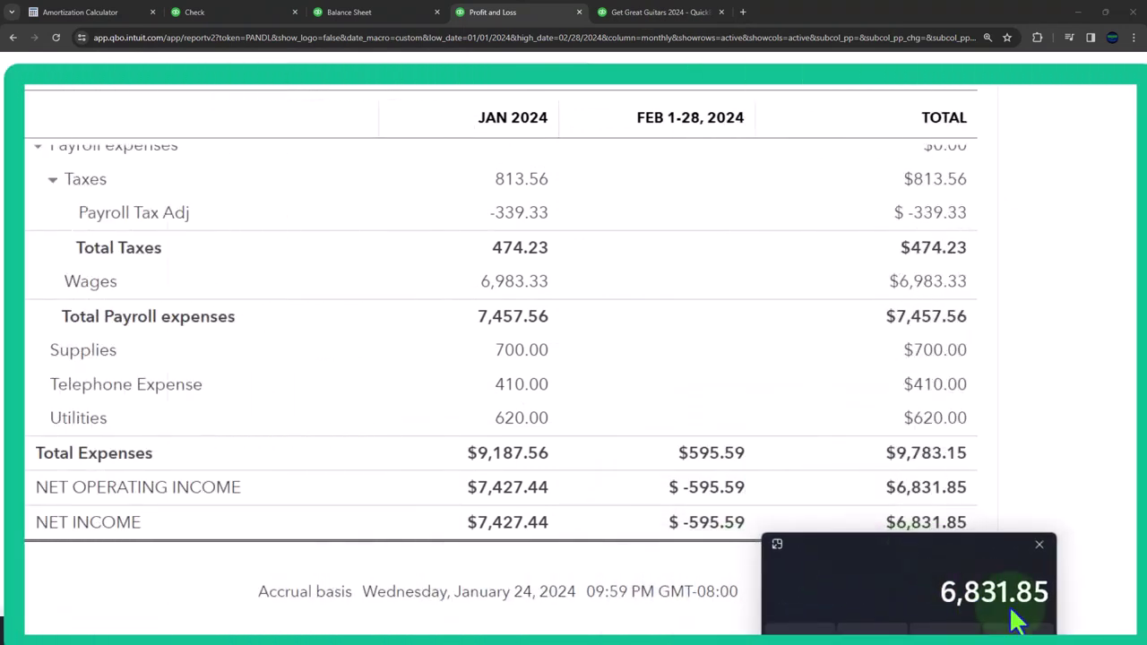
pyautogui.moveTo(926, 551); pyautogui.dragTo(997, 168)
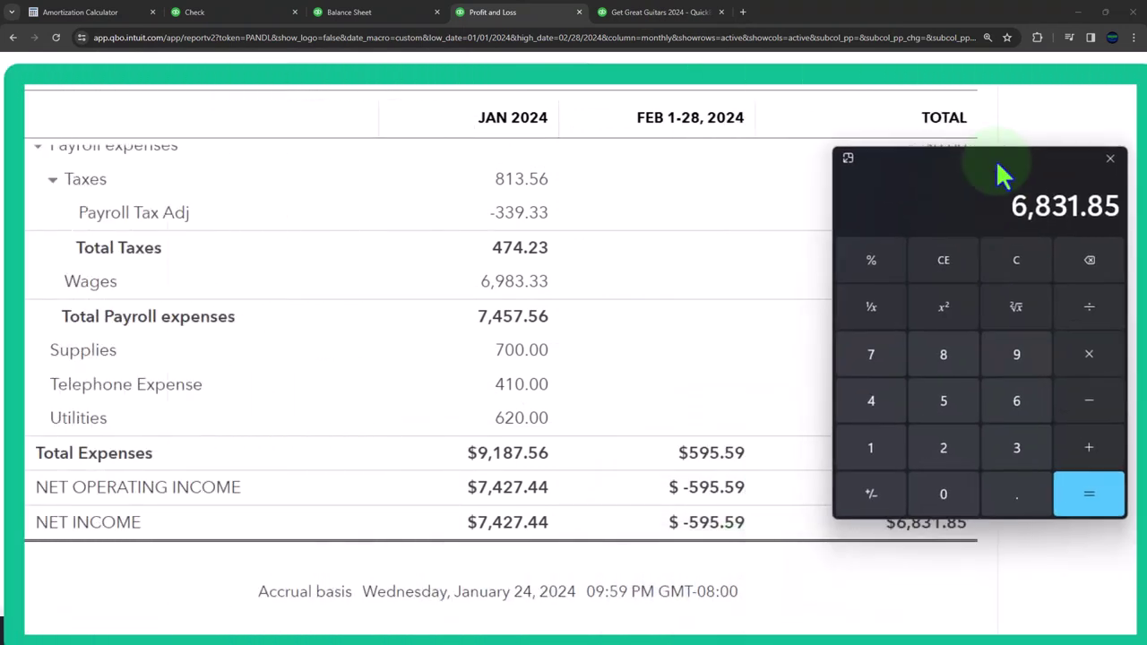
pyautogui.click(661, 12)
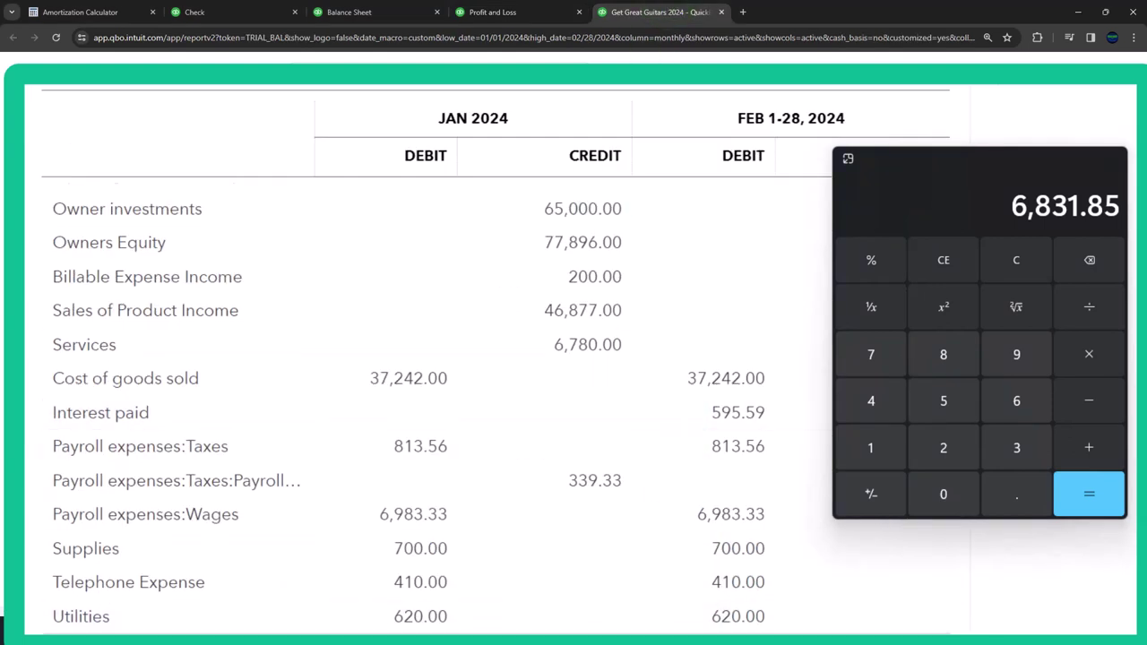
pyautogui.hotkey('alt', 'F4')
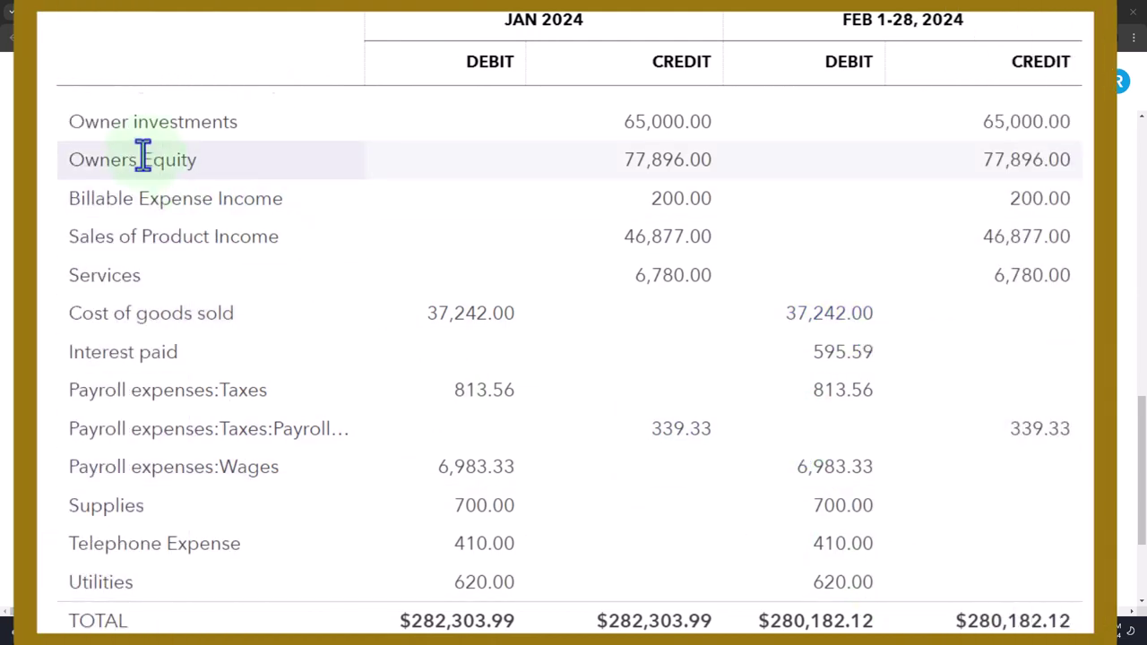
# - Run the Trial Balance for the single day 01/01/2025, using that date as both start and end of the report period
pyautogui.scroll(10, 392, 367)
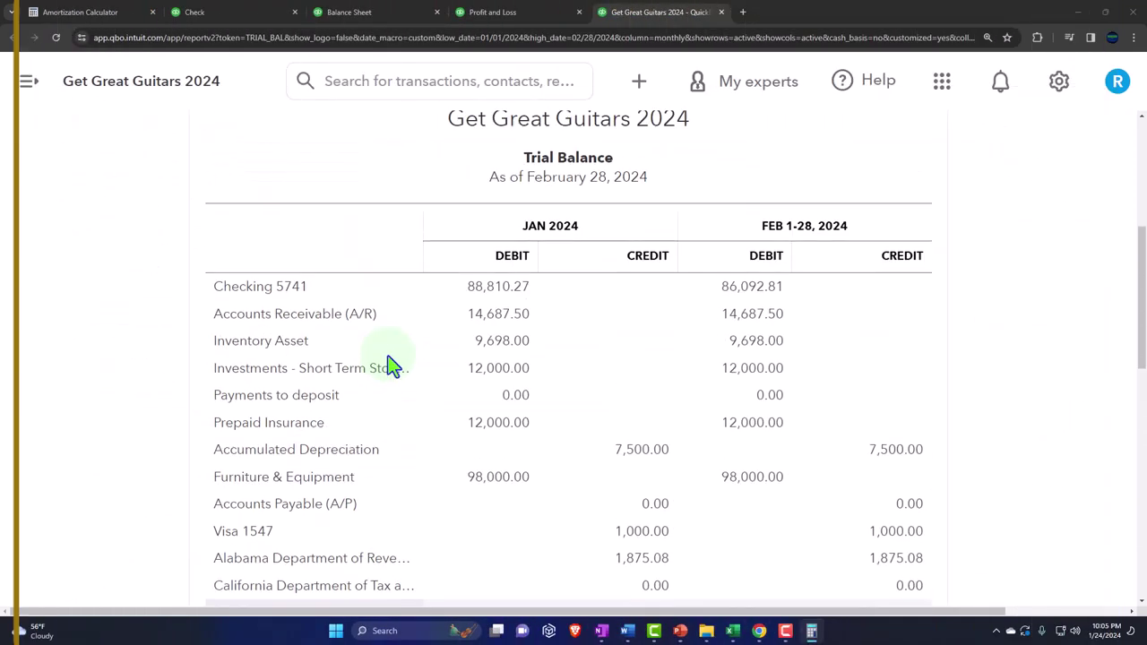
pyautogui.scroll(5, 391, 368)
pyautogui.click(518, 314)
pyautogui.write('0')
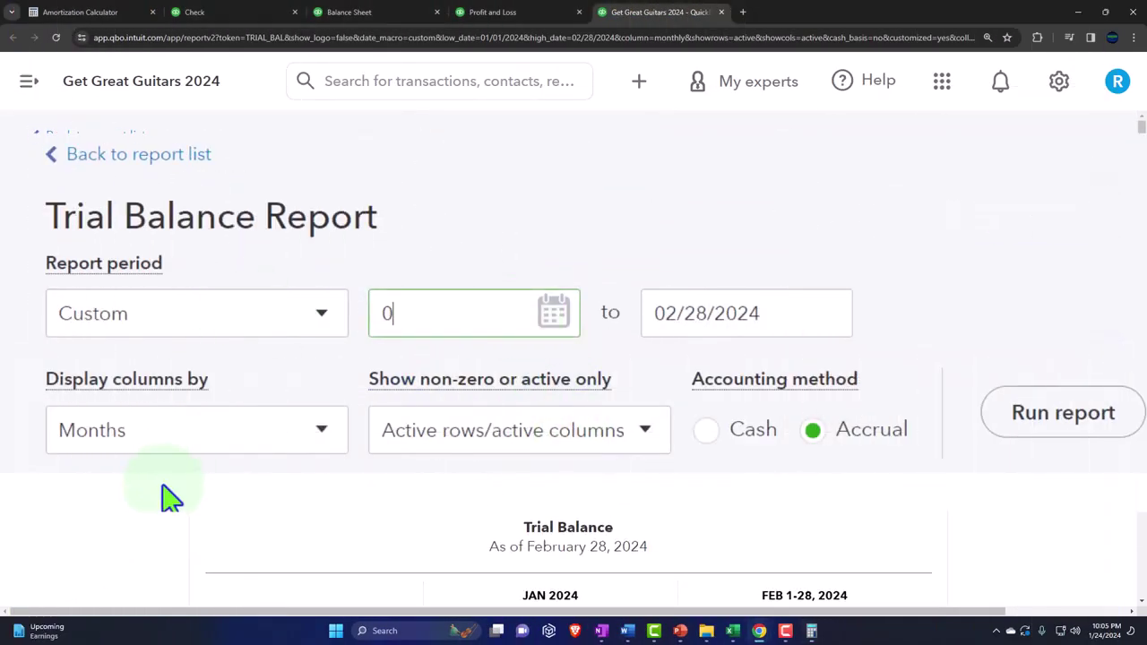
pyautogui.write('1/01/2025')
pyautogui.press('Tab')
pyautogui.write('1')
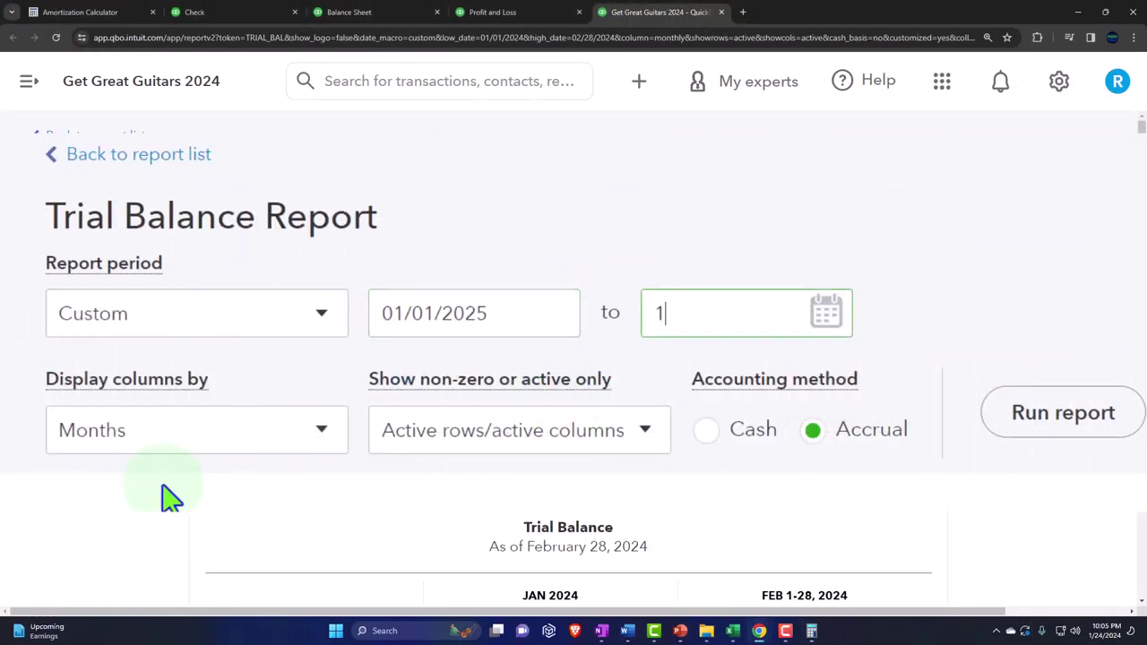
pyautogui.write('010125')
pyautogui.press('Tab')
pyautogui.click(733, 316)
# - Examine the January 1, 2025 Trial Balance, checking Owners Equity after year-end closing and the remaining asset and liability balances
pyautogui.scroll(-10, 774, 328)
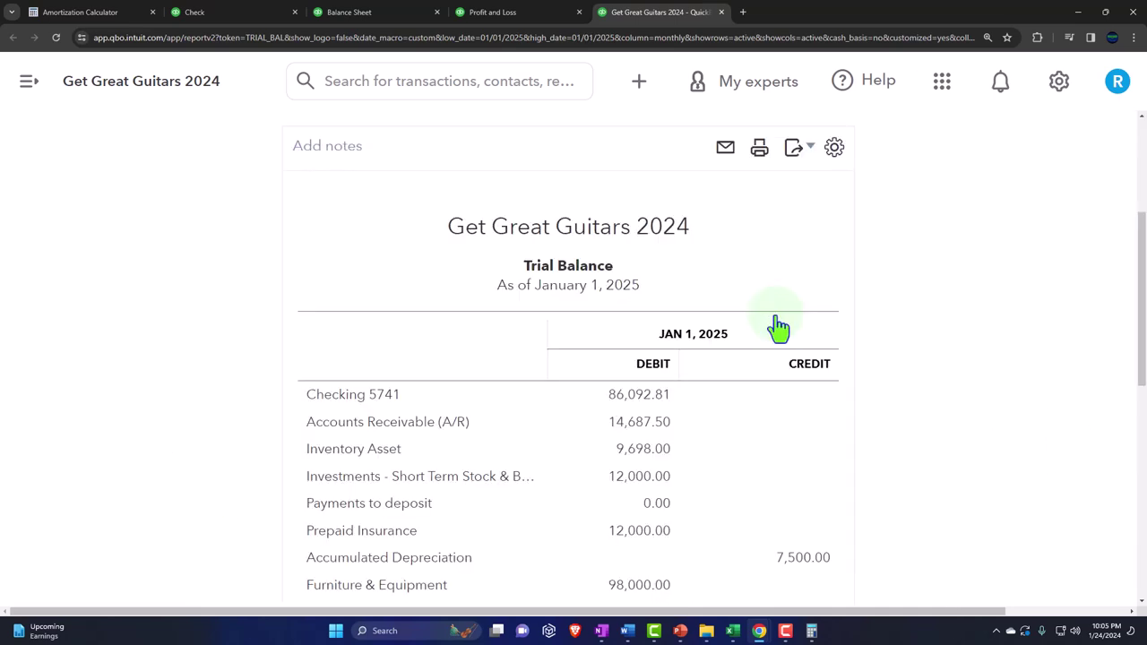
pyautogui.scroll(-2, 864, 269)
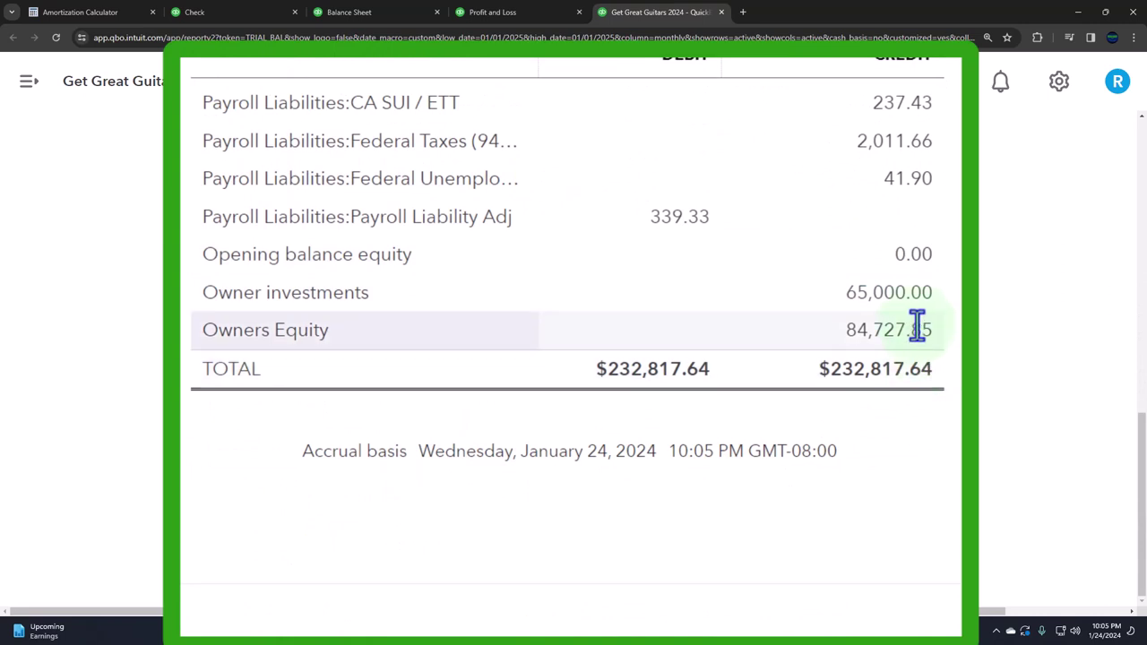
pyautogui.scroll(2, 918, 332)
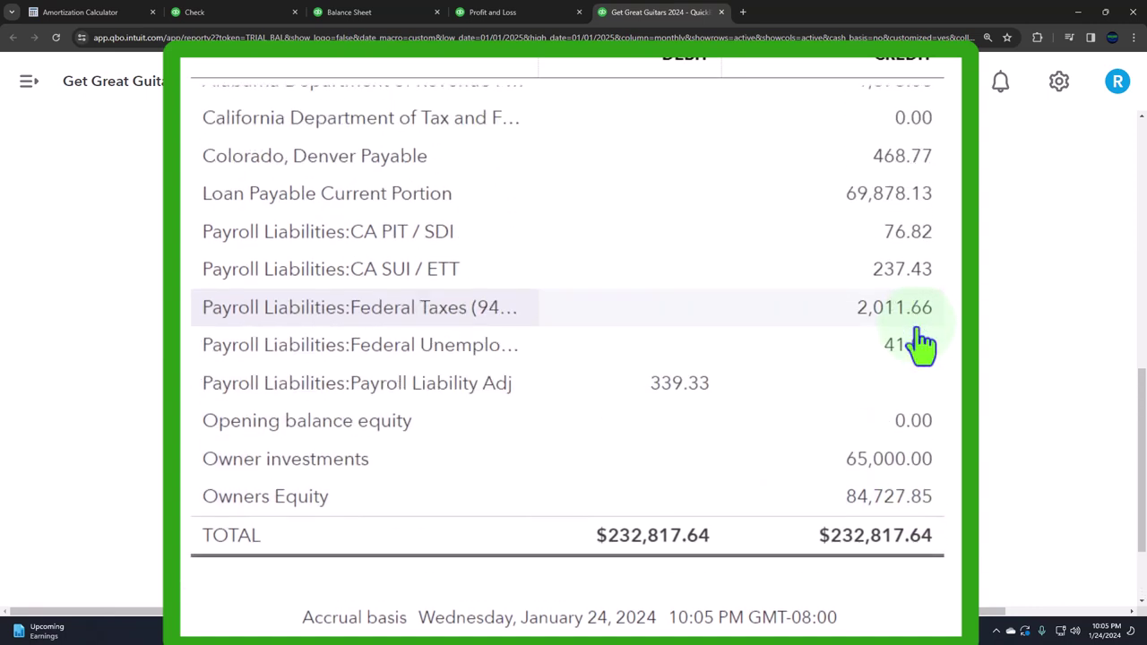
pyautogui.scroll(2, 918, 346)
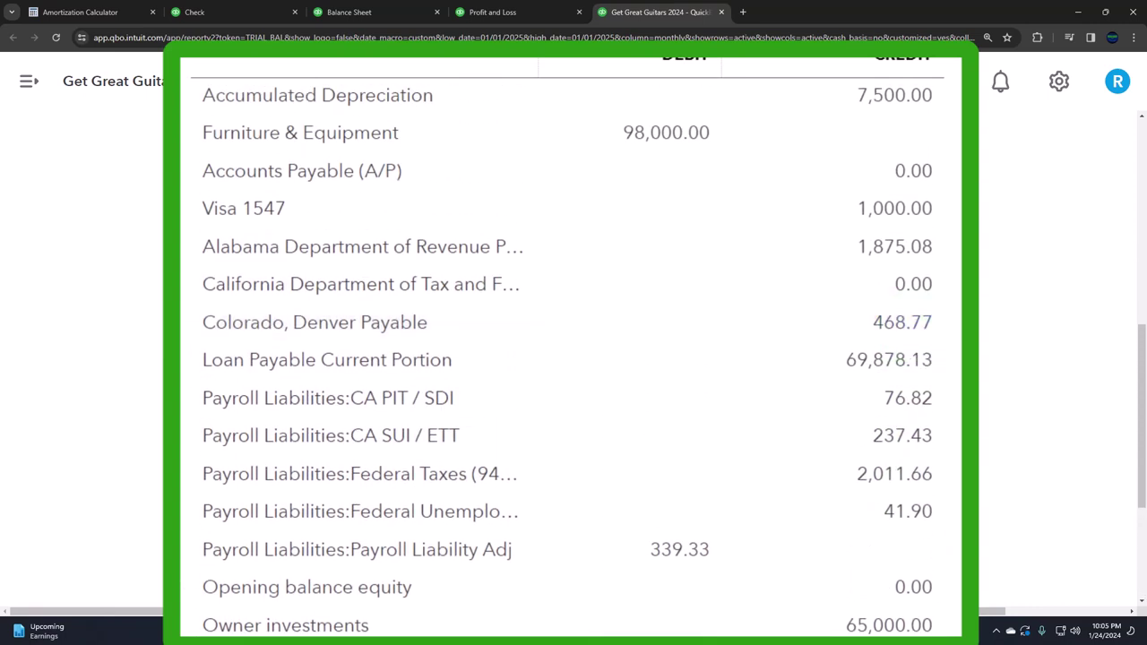